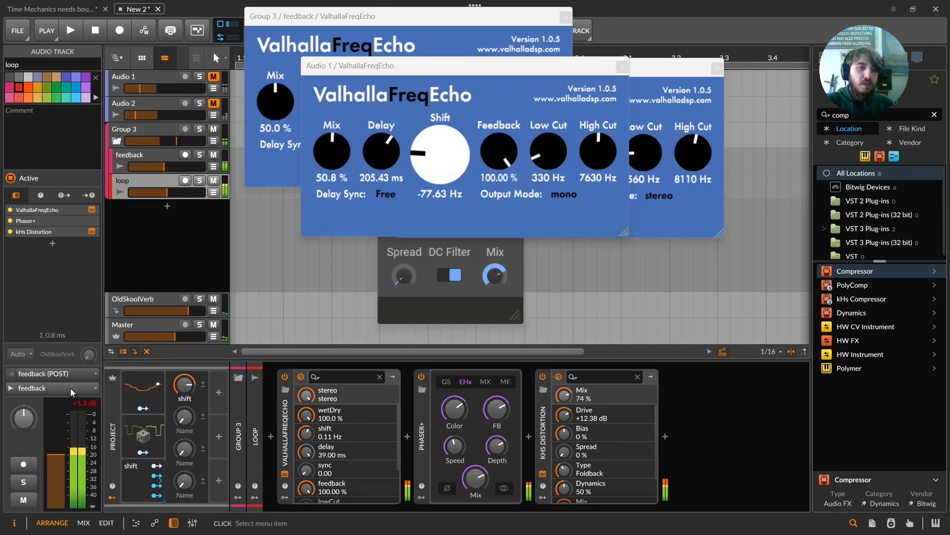
- Set the loop track's audio input to the feedback track in Group 3, taken post-fader
left_click(69, 372)
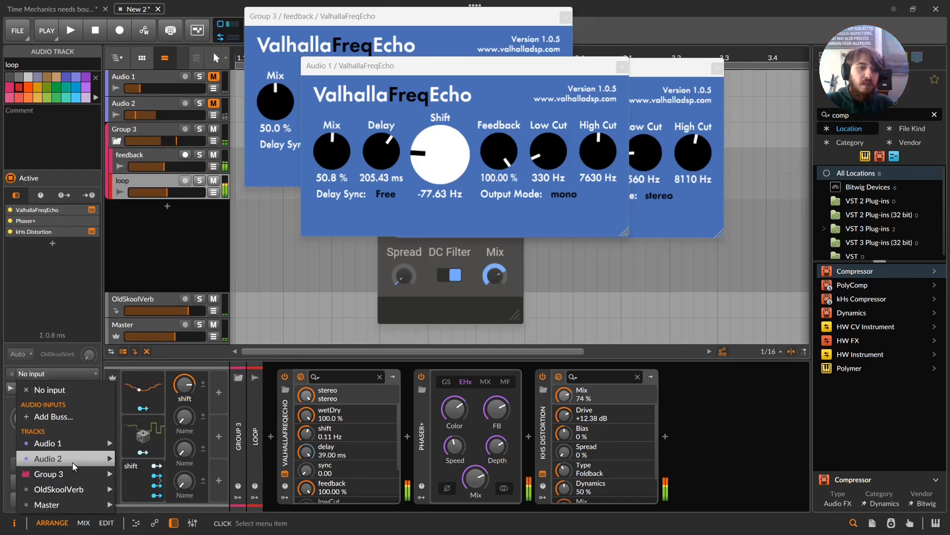
mouse_move(87, 475)
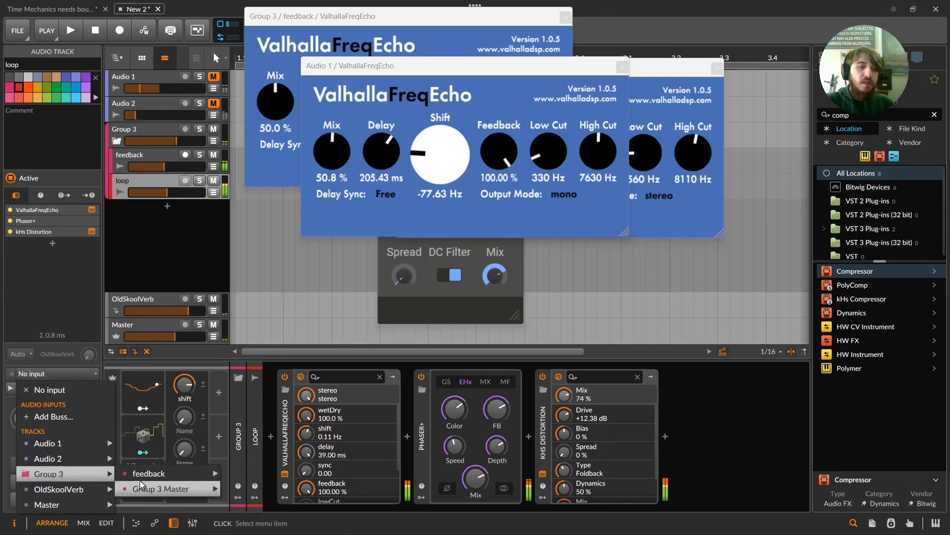
mouse_move(144, 474)
left_click(257, 490)
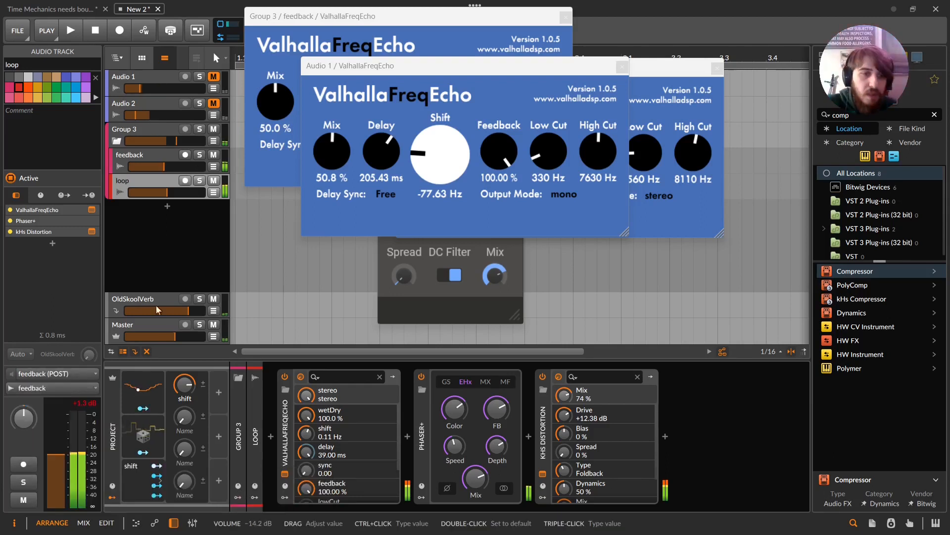
- Turn down the project's shift remote knob, slightly lower the loop track's volume and raise the Mix in Audio 1's ValhallaFreqEcho
left_click_drag(185, 385, 185, 416)
left_click_drag(167, 192, 160, 192)
left_click_drag(338, 149, 337, 85)
left_click_drag(184, 385, 184, 407)
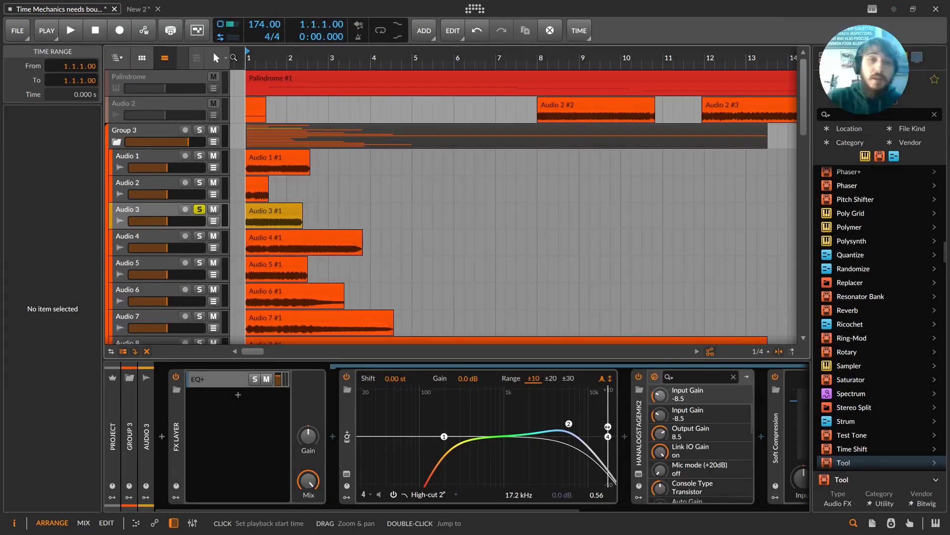
- Select the Palindrome track and examine its deactivated device chain from the Palindrome plug-in through to MTuner
scroll(198, 123, "down", 3)
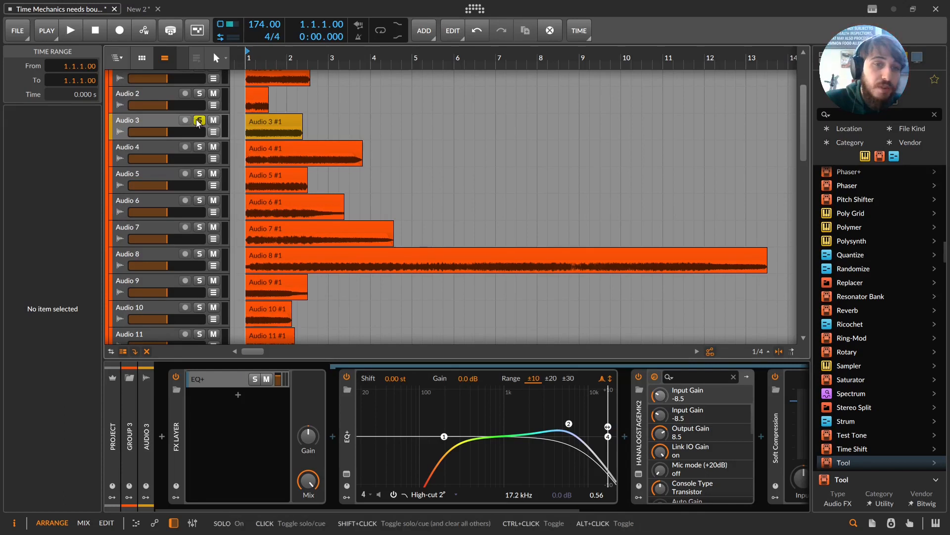
scroll(154, 87, "up", 3)
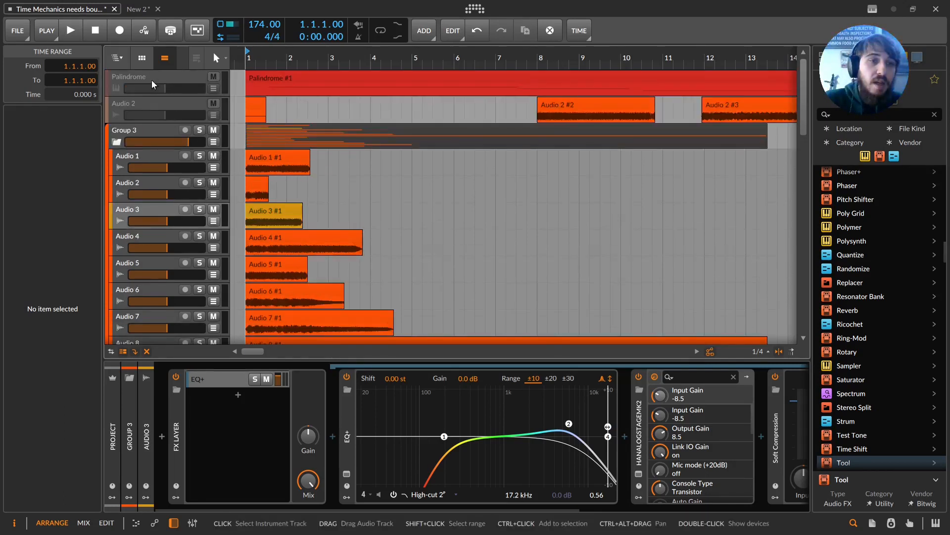
left_click(154, 83)
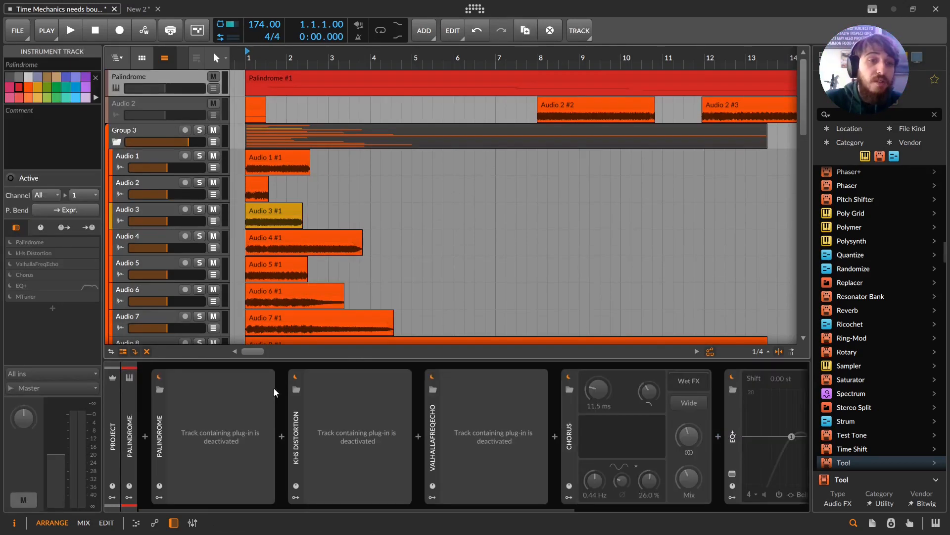
left_click(162, 418)
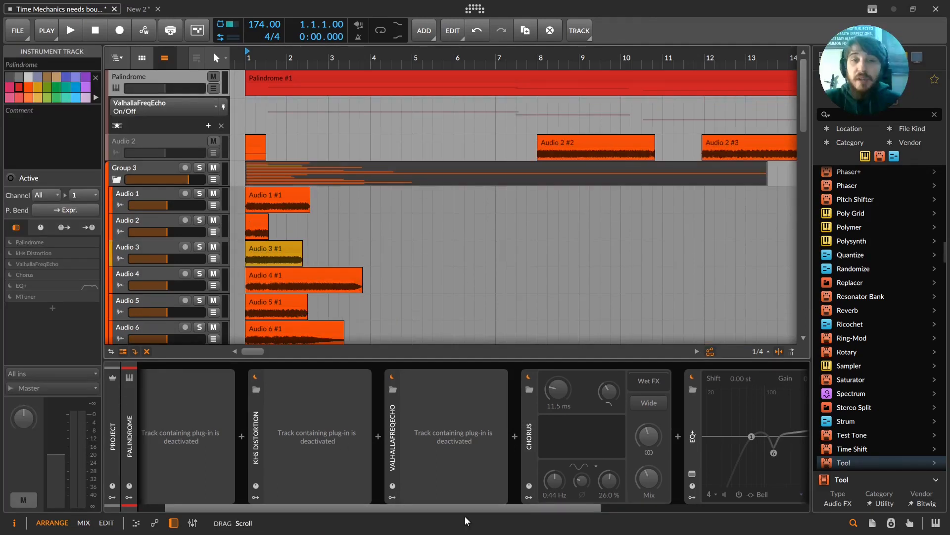
left_click_drag(465, 516, 477, 513)
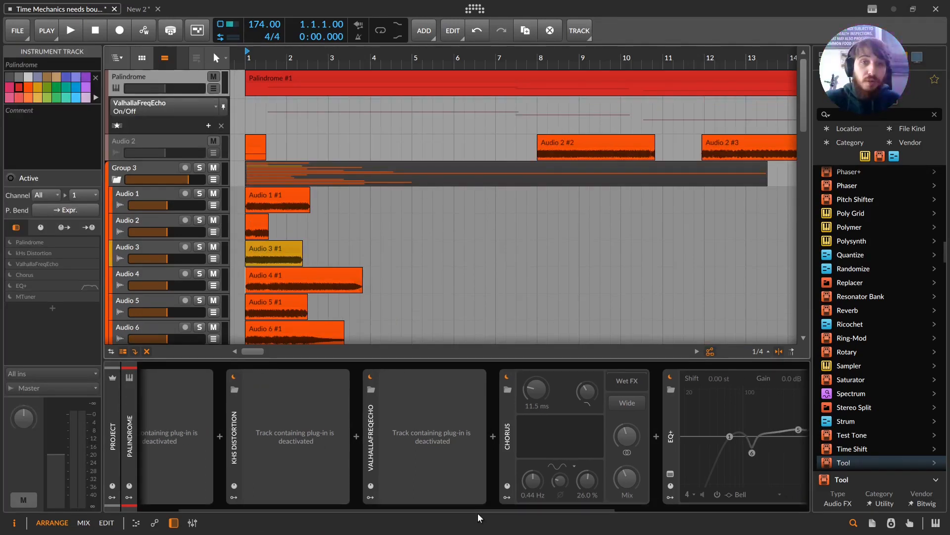
left_click_drag(477, 512, 670, 473)
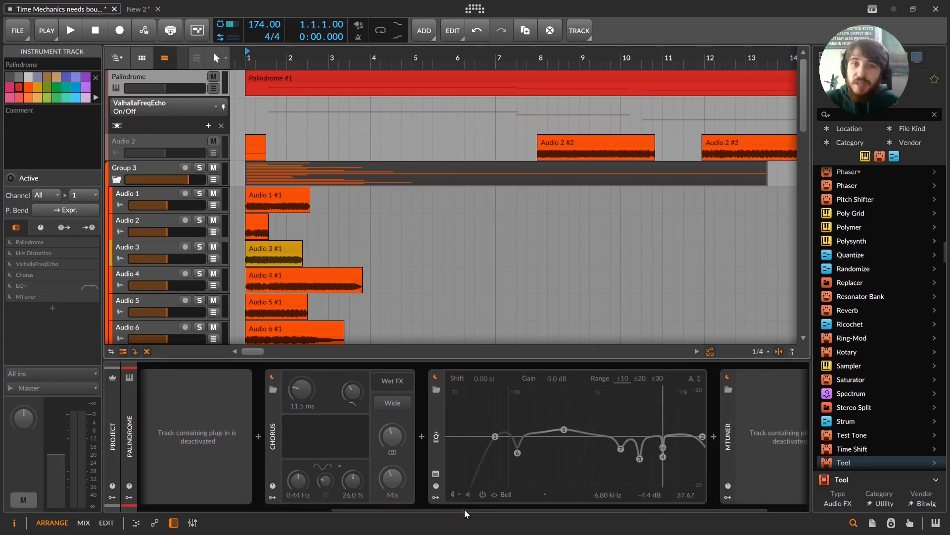
left_click_drag(506, 508, 509, 509)
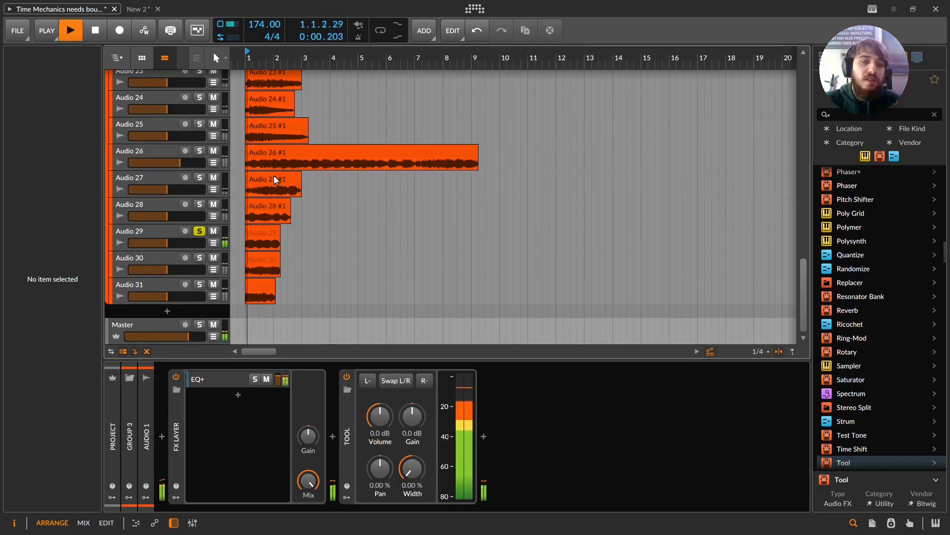
- Audition Audio 27 and Audio 25 individually in solo, undo the last change and stop playback
left_click(199, 177)
left_click(165, 177)
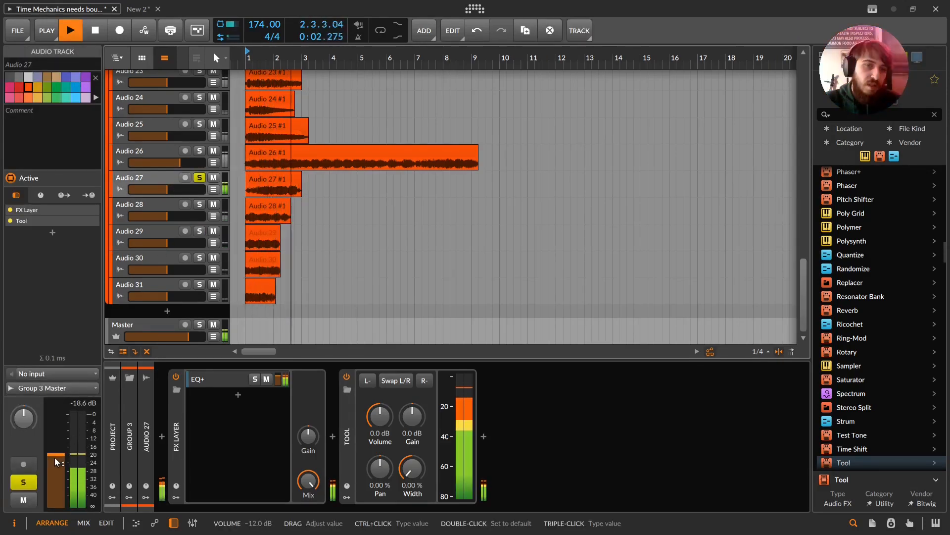
left_click(199, 124)
left_click(141, 124)
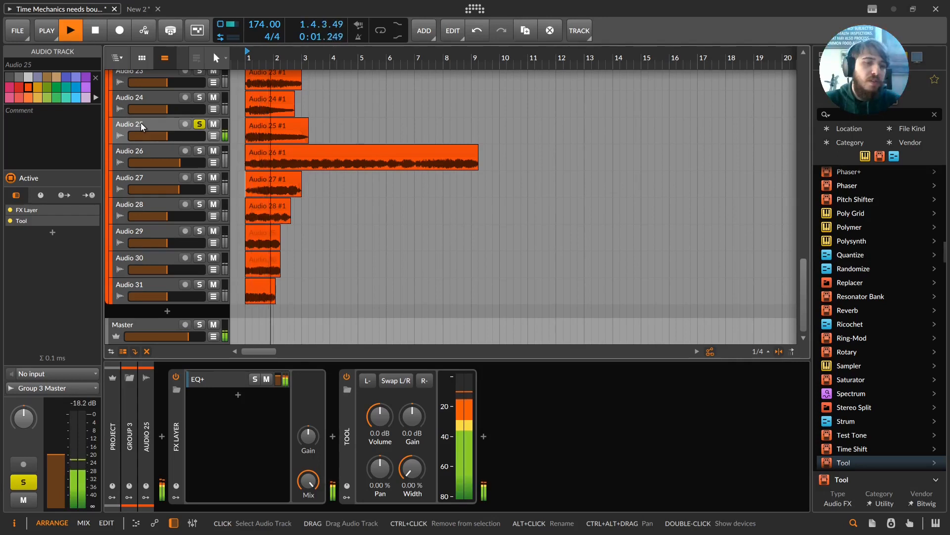
left_click(479, 33)
key("space")
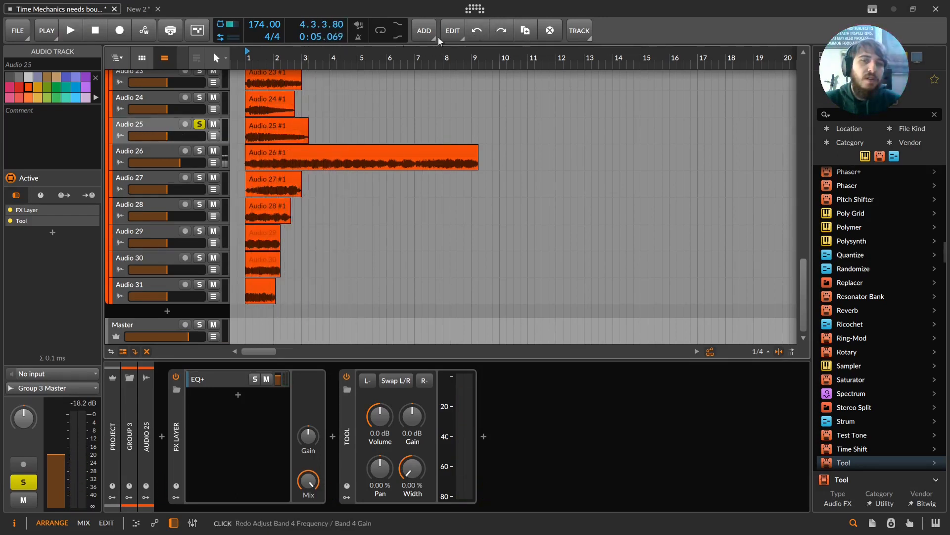
- Audition the Audio 17 track in solo at a raised volume and look over the remaining tracks
left_click(180, 163)
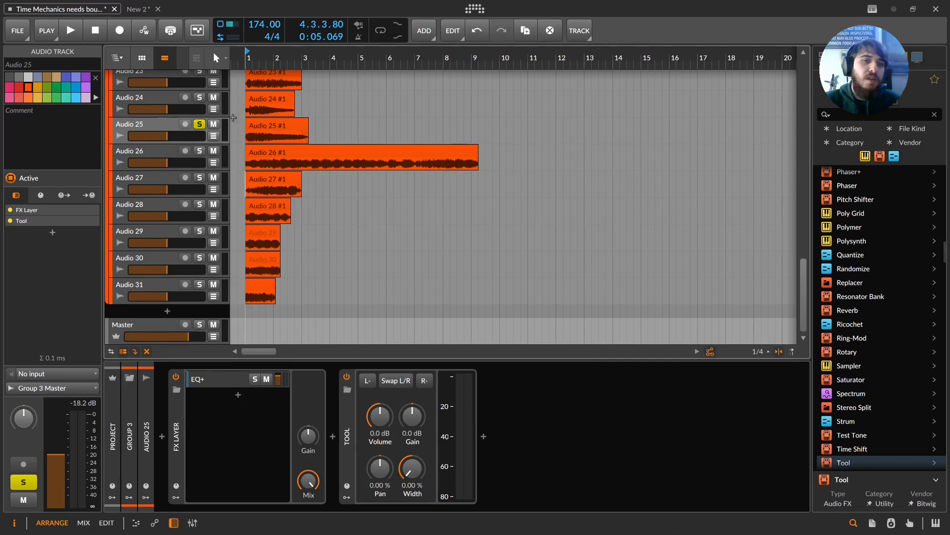
key("space")
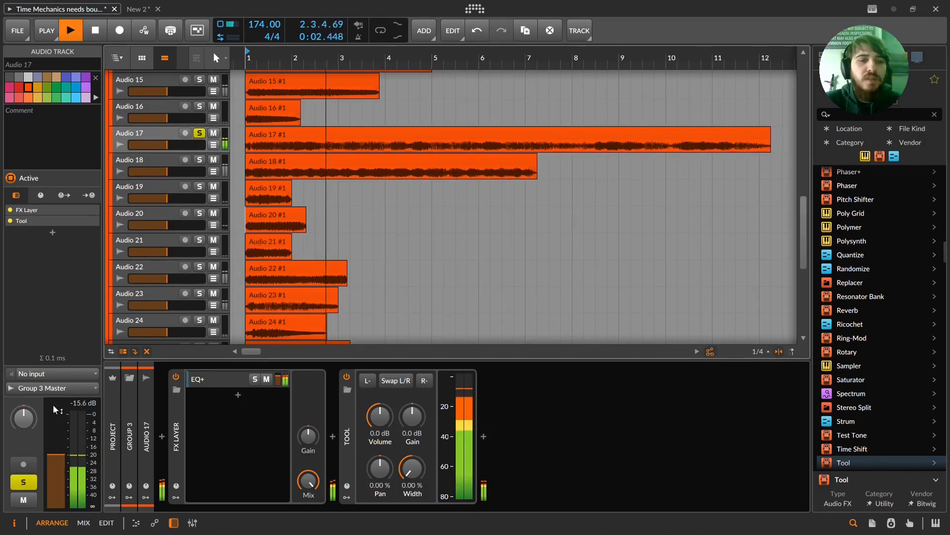
mouse_move(62, 427)
left_mouse_down()
mouse_move(62, 442)
mouse_move(56, 436)
left_mouse_up()
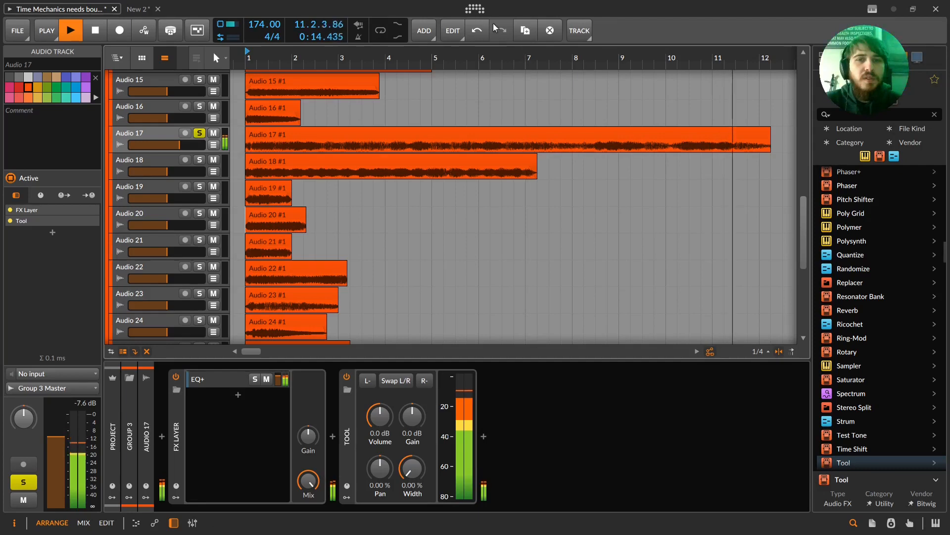
key("space")
scroll(303, 193, "down", 4)
scroll(304, 193, "up", 12)
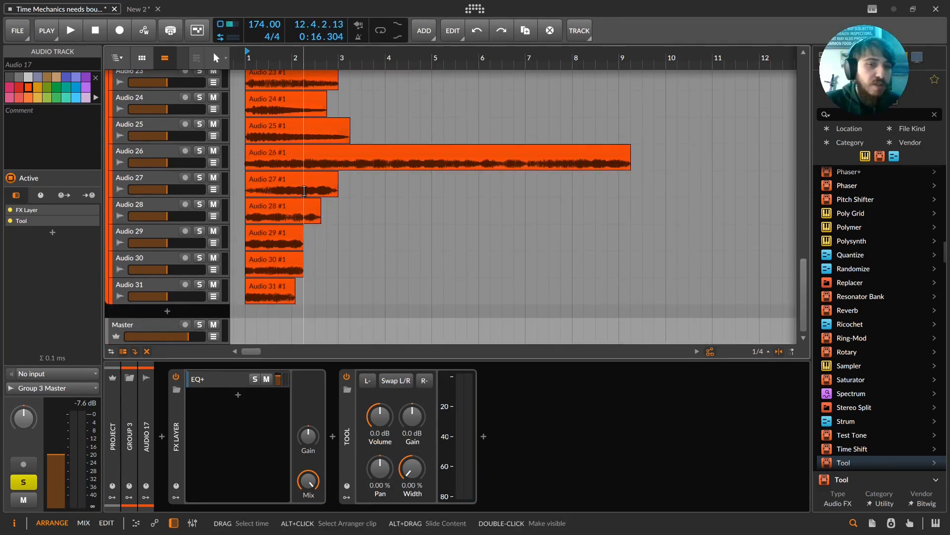
- Switch to the New 2 project, open the ValhallaFreqEcho window on Audio 1 and bring up the track's volume
left_click(139, 9)
left_click(137, 31)
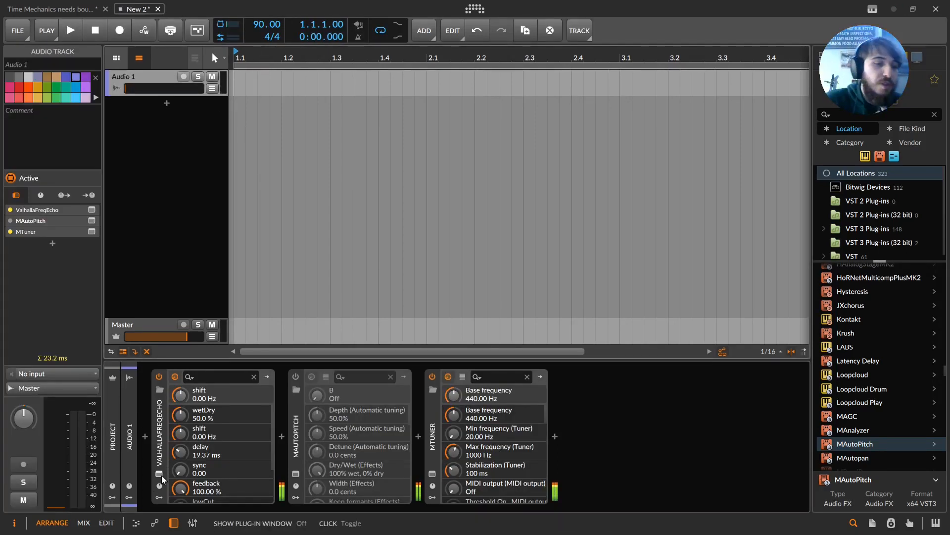
left_click(160, 474)
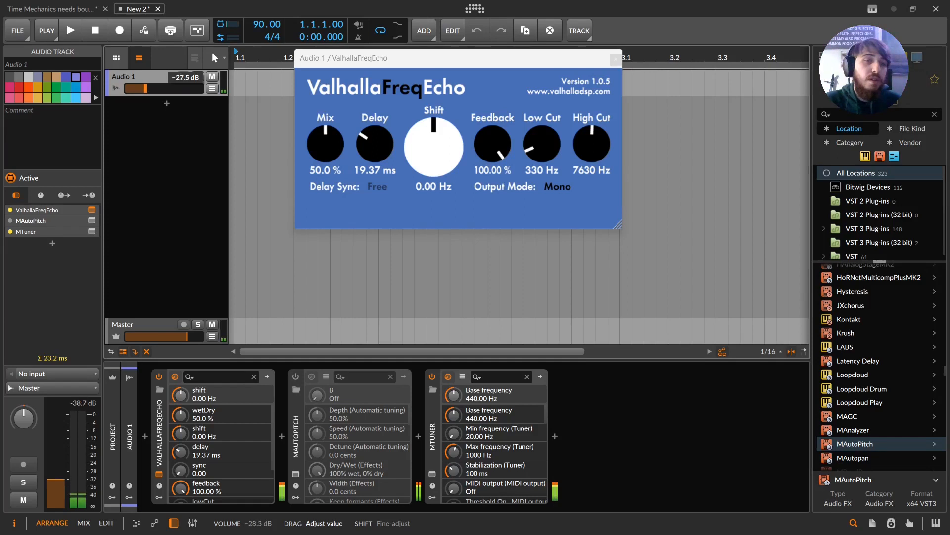
left_click_drag(148, 88, 149, 88)
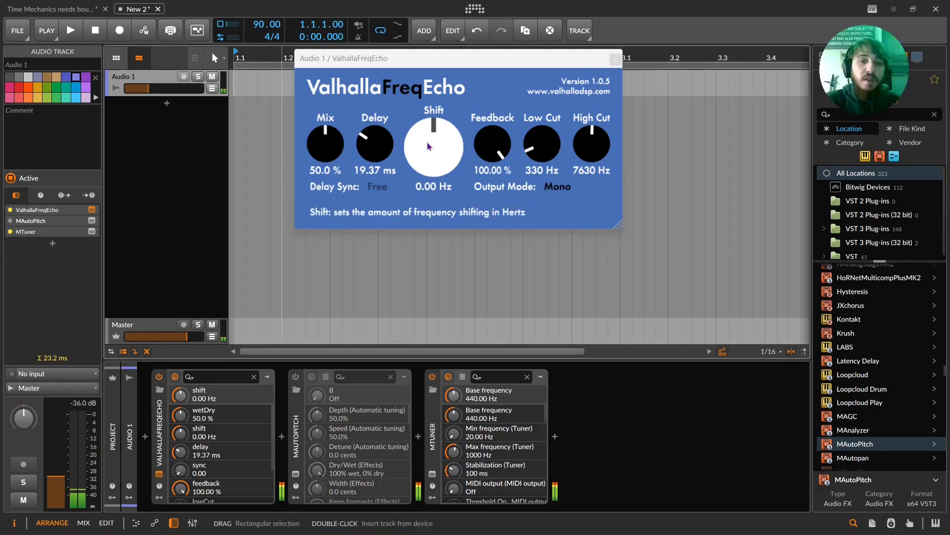
- Adjust Audio 1's ValhallaFreqEcho to a Mix of about 50.8 %, Delay of about 129.93 ms and Shift of about 3.37 Hz
left_click_drag(327, 146, 362, 69)
left_click_drag(349, 174, 346, 106)
left_click_drag(381, 146, 383, 95)
left_click_drag(439, 142, 441, 174)
left_click_drag(379, 144, 381, 190)
left_click_drag(418, 156, 430, 107)
left_click_drag(368, 139, 372, 114)
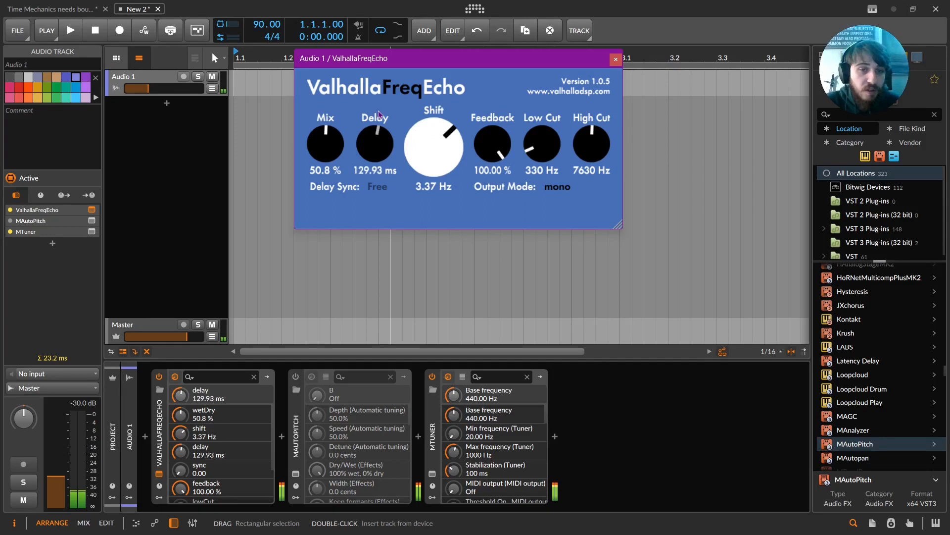
- Duplicate the Audio 1 track, then mute the copy and turn its volume all the way down
left_click(162, 80)
key("ctrl+d")
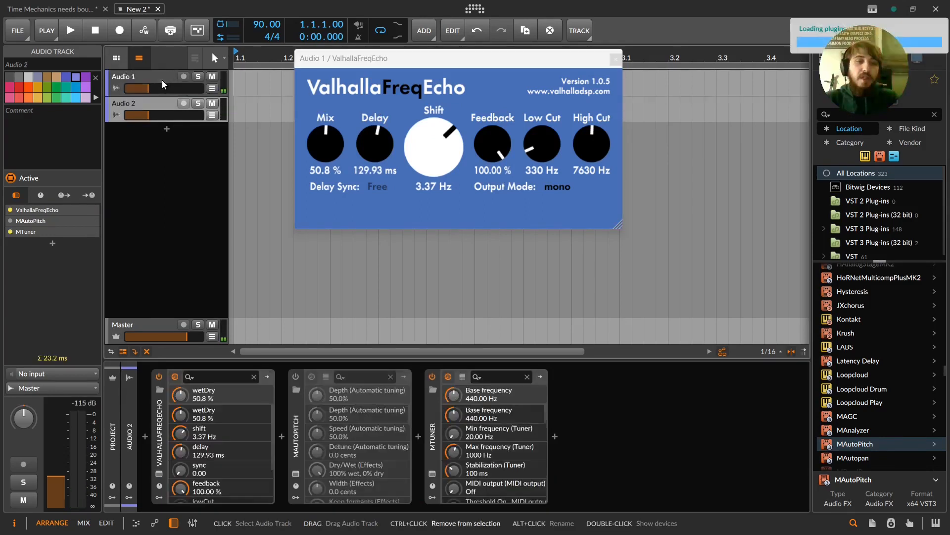
left_click(212, 104)
left_click(135, 80)
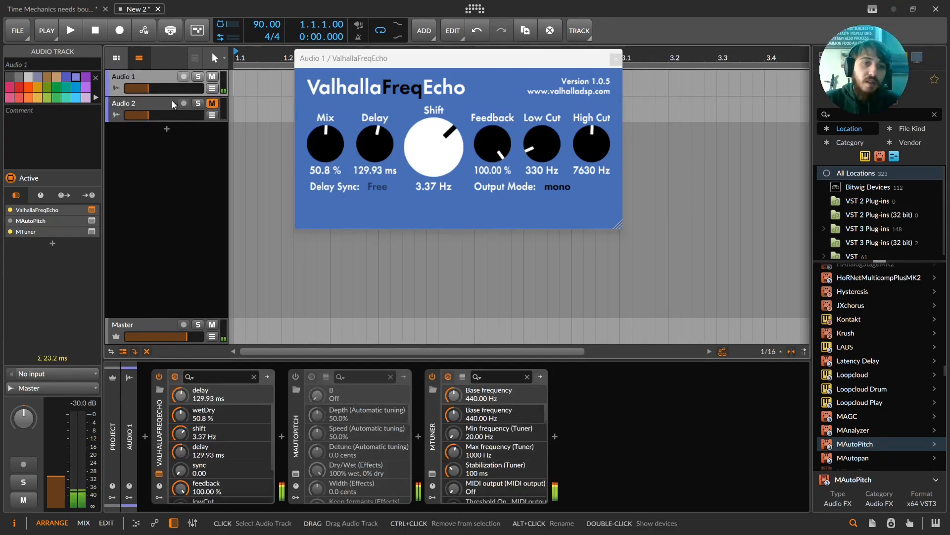
left_click(165, 106)
left_click_drag(155, 114, 122, 115)
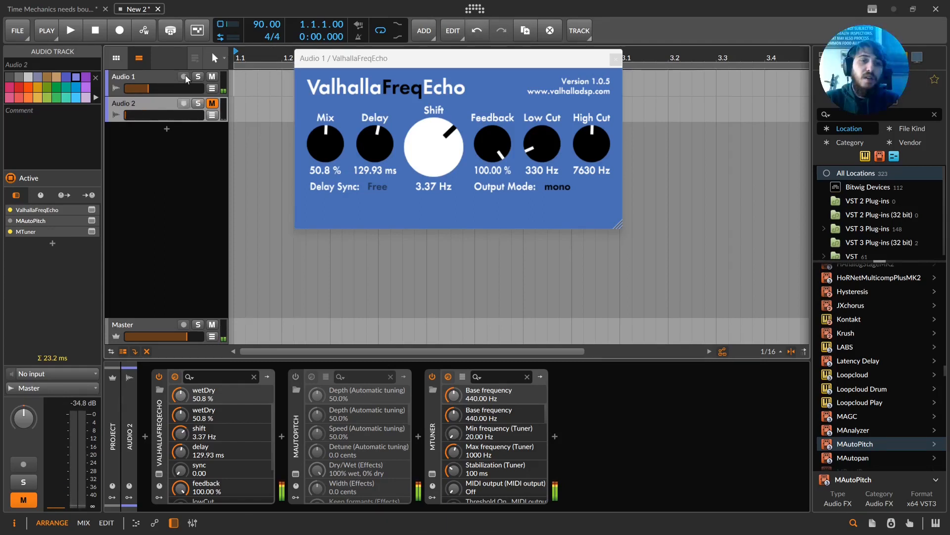
- Sweep Audio 1's echo controls, ending at a Shift of about 1.10 Hz, Delay of about 214.35 ms and Feedback of 100 %
left_click(160, 76)
left_click_drag(414, 142, 447, 195)
left_click_drag(377, 149, 379, 123)
left_click_drag(488, 148, 480, 218)
left_click_drag(490, 149, 544, 55)
left_click_drag(430, 137, 430, 130)
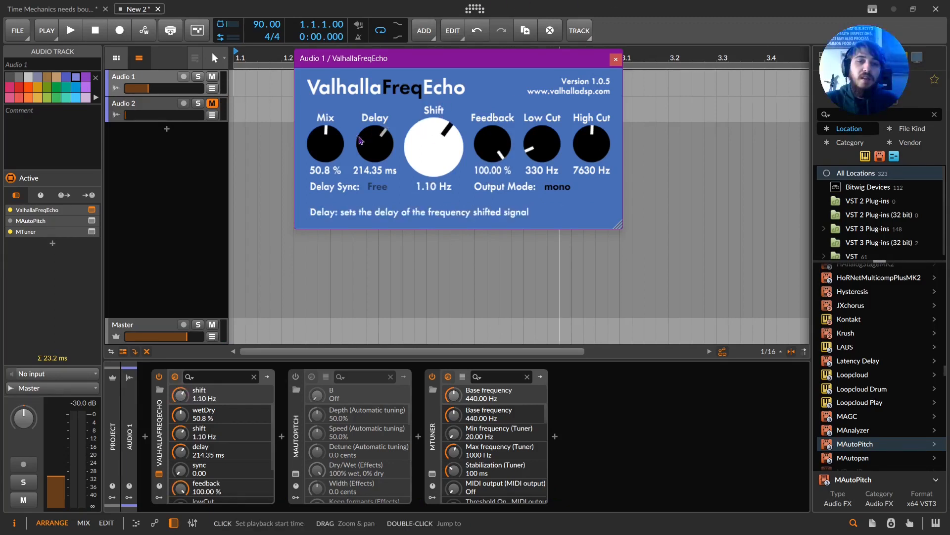
- Shorten the ValhallaFreqEcho Delay to about 3.69 ms and set Delay Sync to 1/4
left_click_drag(375, 143, 377, 176)
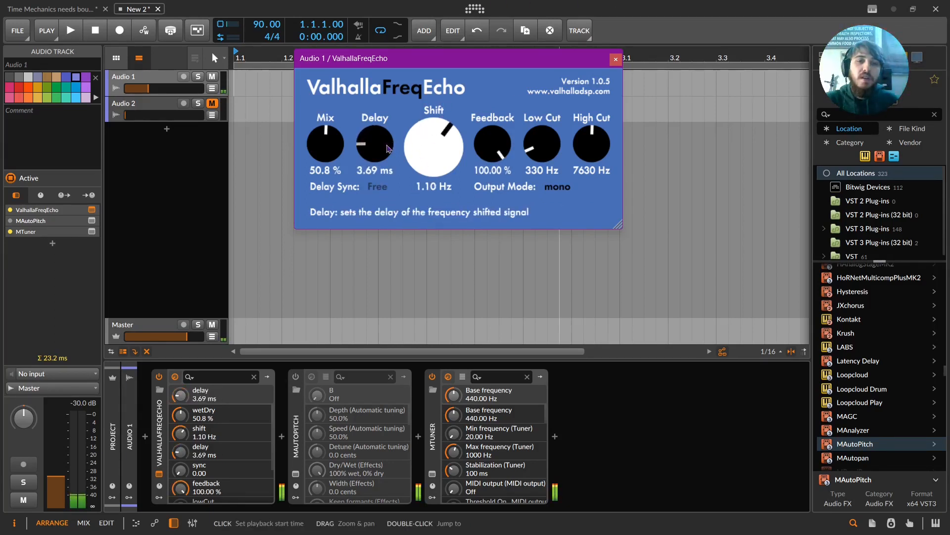
left_click(384, 191)
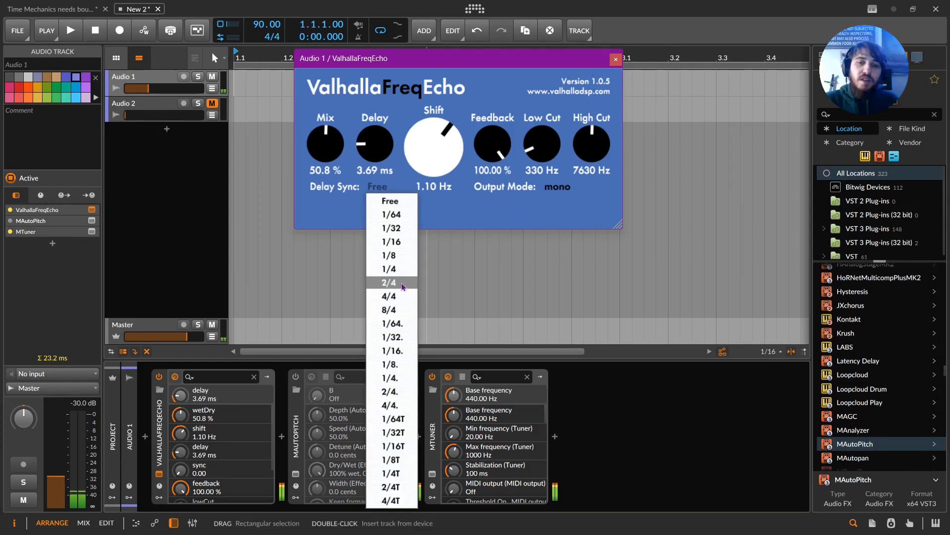
left_click(390, 269)
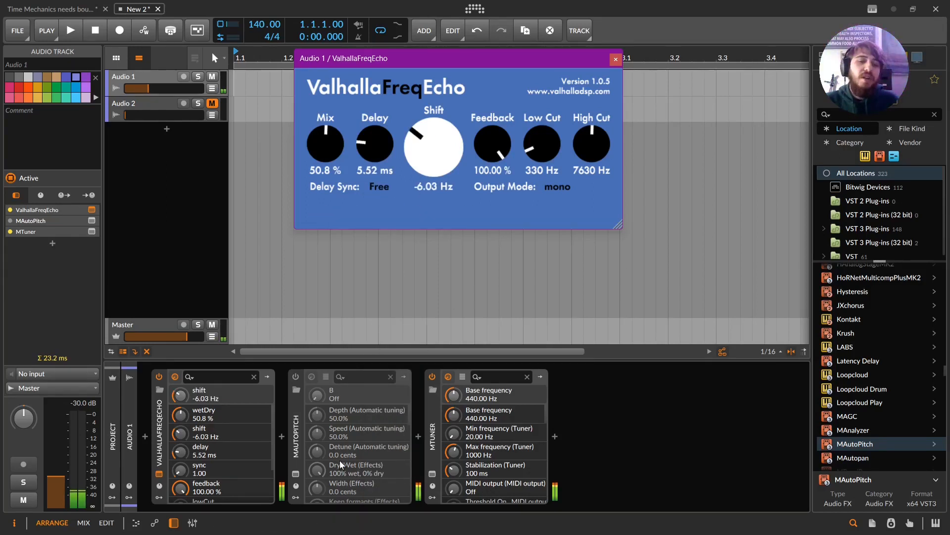
- Open MAutoPitch on Audio 1, raise the echo's Shift to about 35.25 Hz and enable MAutoPitch
left_click(297, 379)
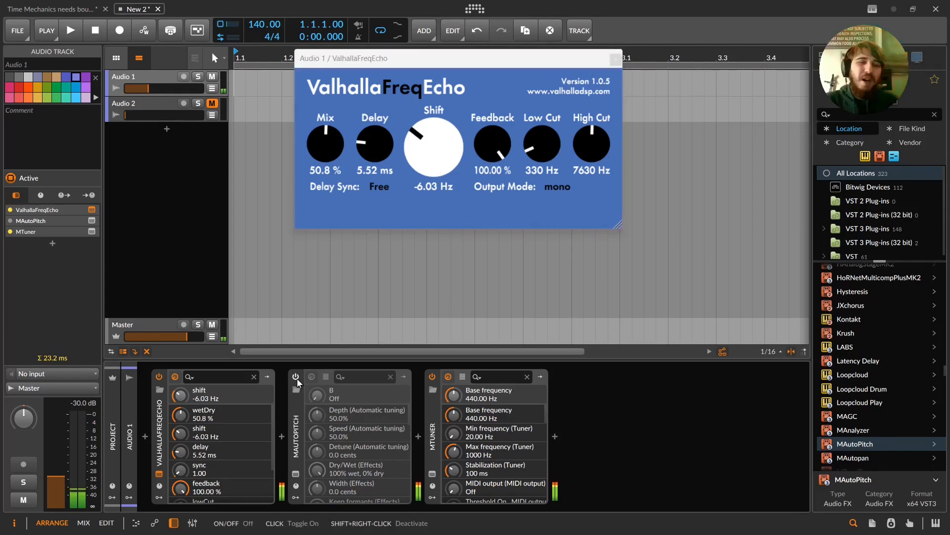
left_click(296, 378)
left_click(295, 474)
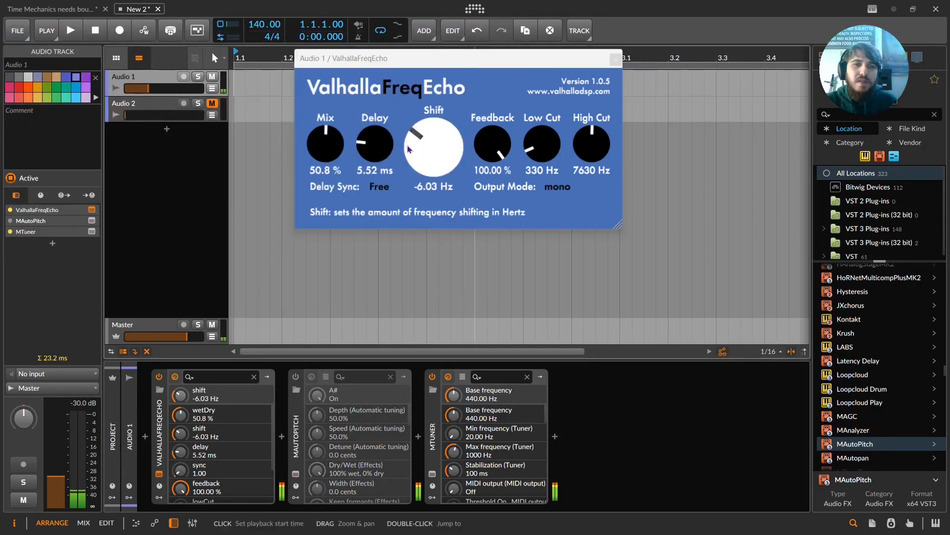
left_click_drag(438, 143, 451, 102)
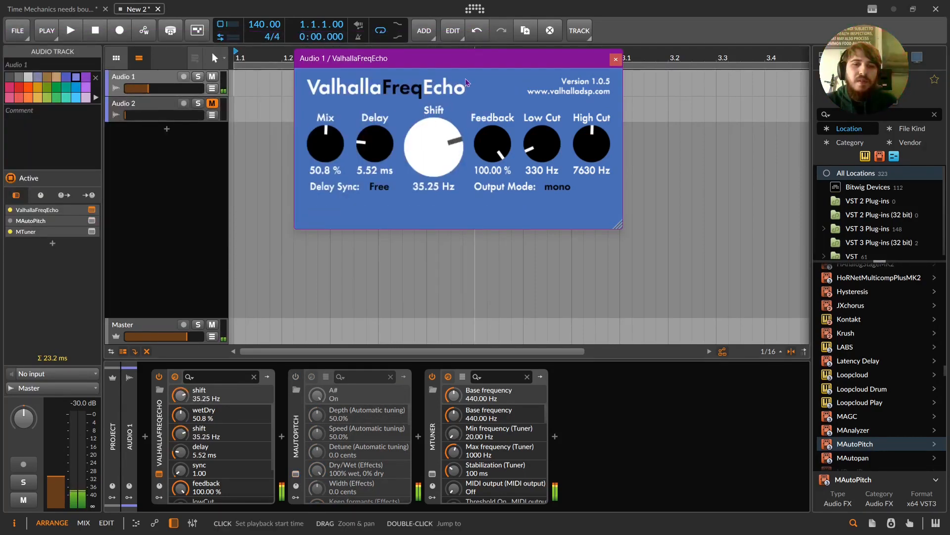
left_click(296, 379)
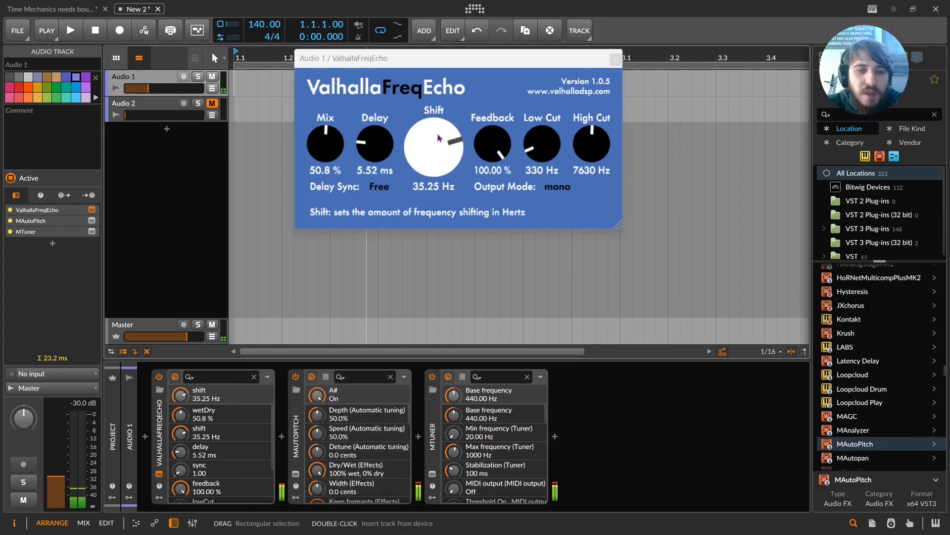
- Sweep the ValhallaFreqEcho Shift below zero and back up to about 21.55 Hz, and open the MTuner window
left_click_drag(436, 138, 451, 189)
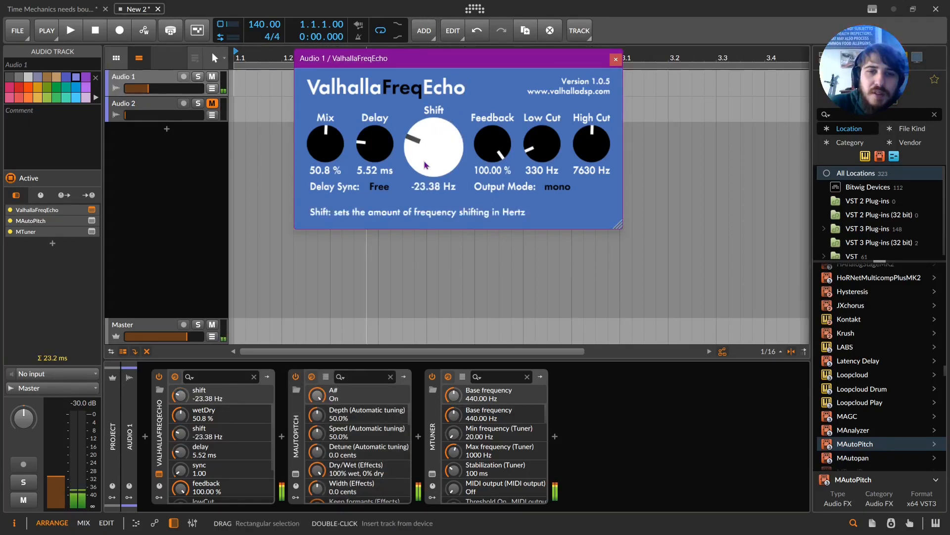
left_click_drag(433, 143, 436, 107)
left_click(433, 475)
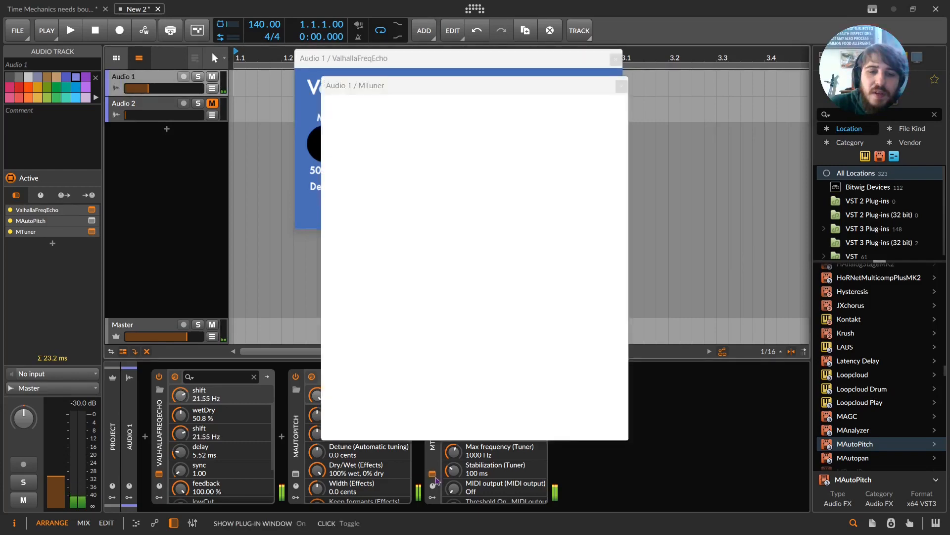
- Arrange the MTuner and ValhallaFreqEcho windows so both are readable, and lower Audio 1's echo Shift to about -59.02 Hz
left_click_drag(422, 64, 634, 47)
left_click_drag(437, 130, 451, 157)
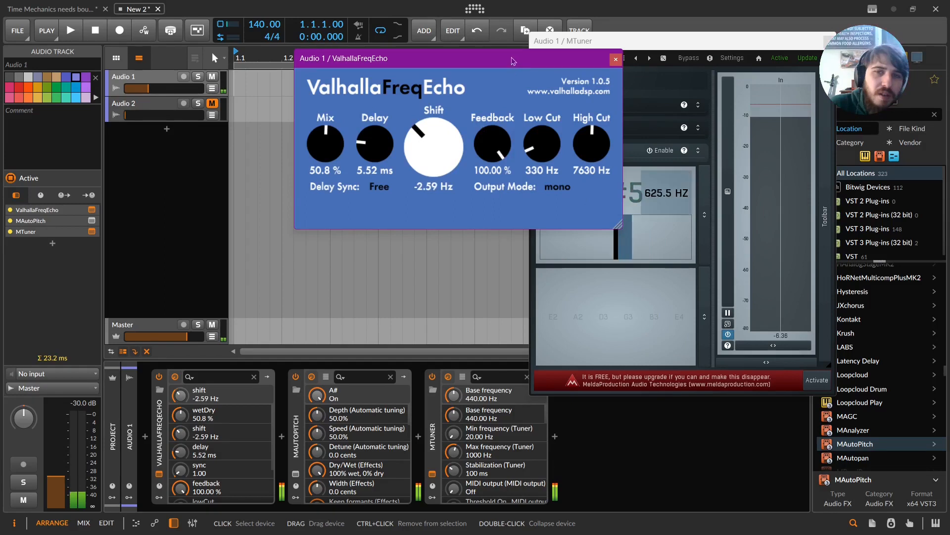
left_click_drag(511, 60, 440, 58)
left_click_drag(357, 148, 352, 208)
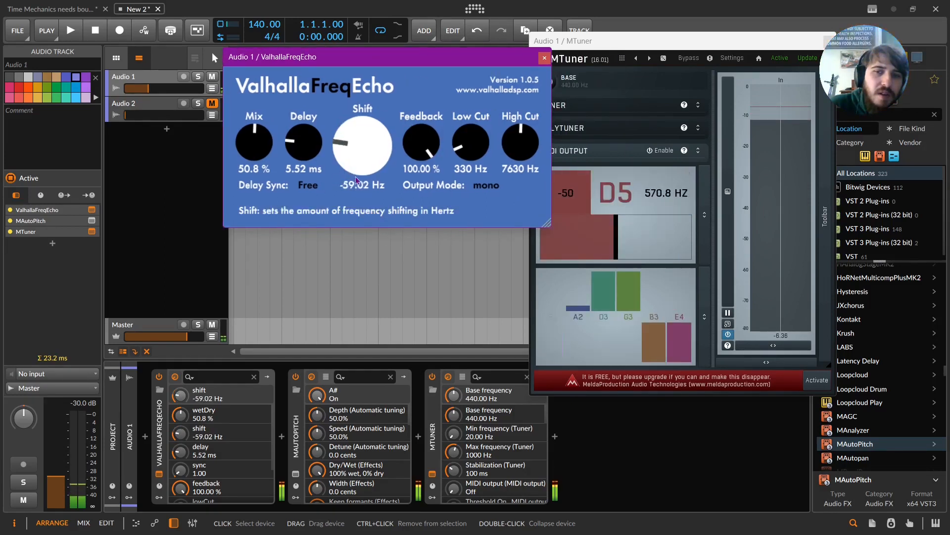
- Deactivate MAutoPitch on Audio 1 and set the echo's Shift to about -128.88 Hz and Delay to about 19.37 ms
left_click(295, 376)
mouse_move(364, 159)
left_mouse_down()
mouse_move(366, 104)
mouse_move(365, 164)
left_mouse_up()
left_click_drag(304, 144, 303, 130)
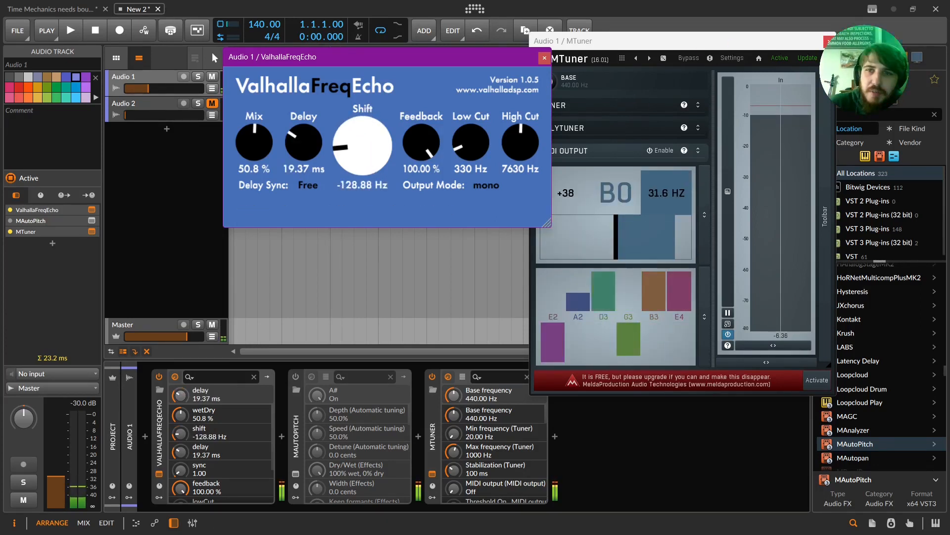
left_click_drag(456, 61, 573, 59)
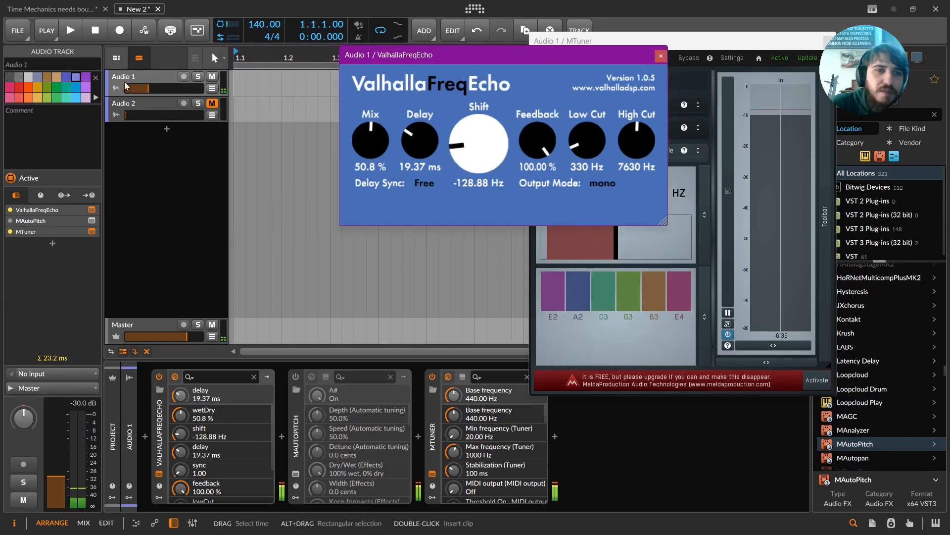
- Show the project-level modulators and add a Wavetable LFO
left_click(121, 83)
left_click(113, 498)
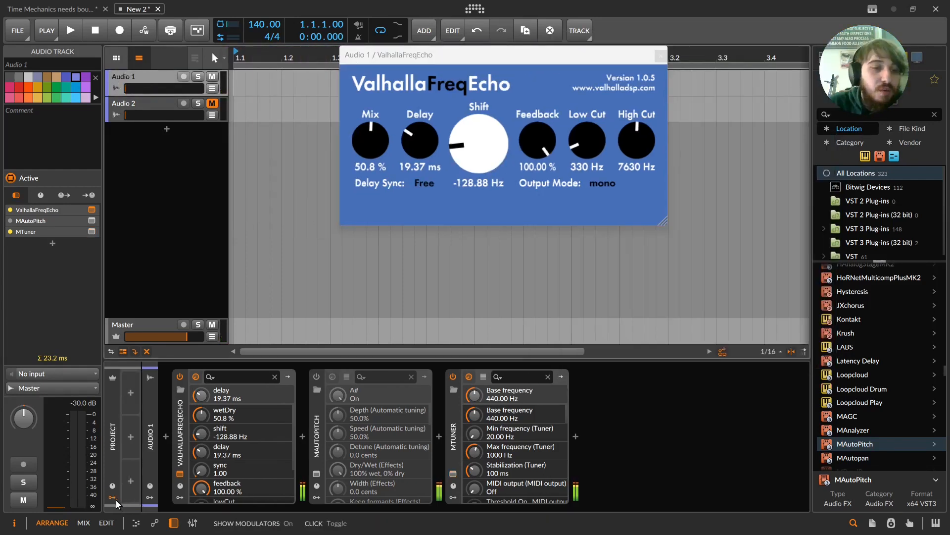
left_click(126, 383)
left_click(131, 392)
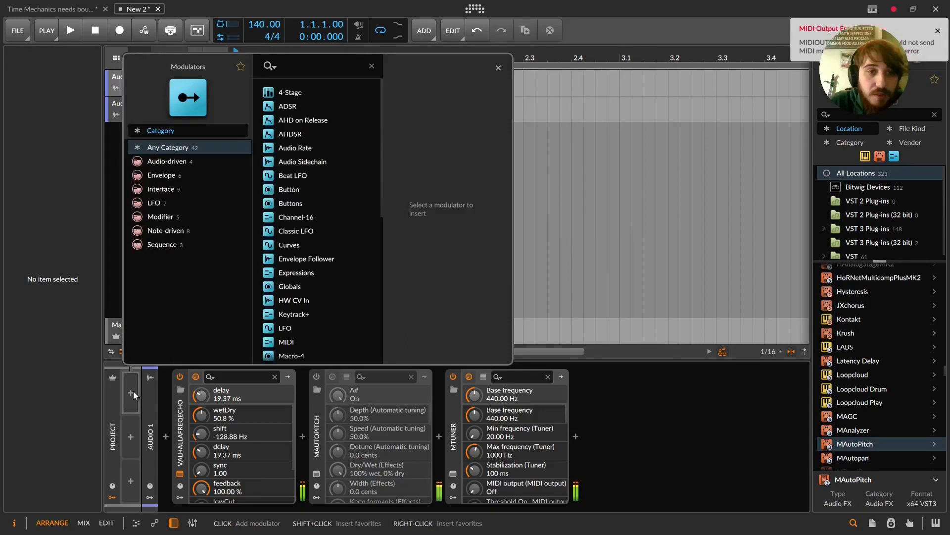
scroll(307, 159, "down", 8)
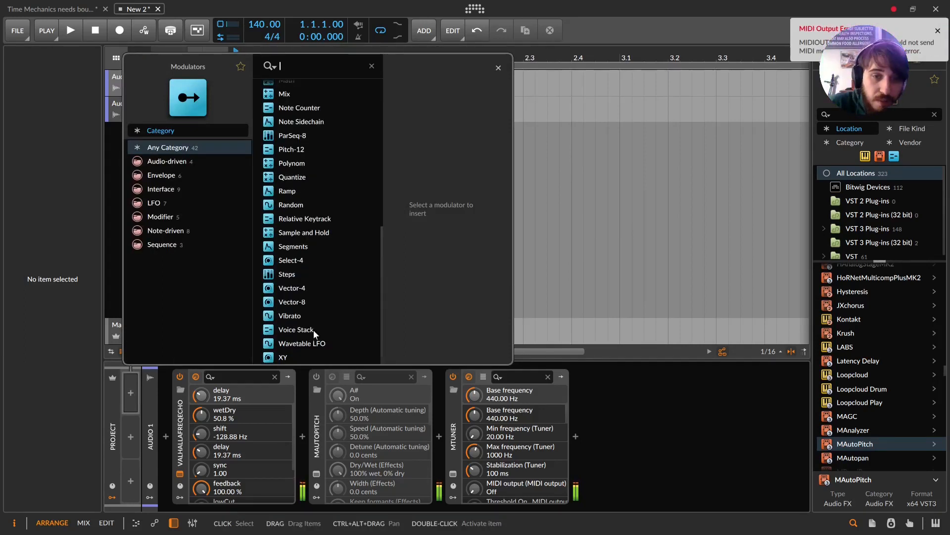
double_click(310, 344)
- Map the Wavetable LFO to Audio 1's volume with a modulation amount of about 0.534
left_click(147, 409)
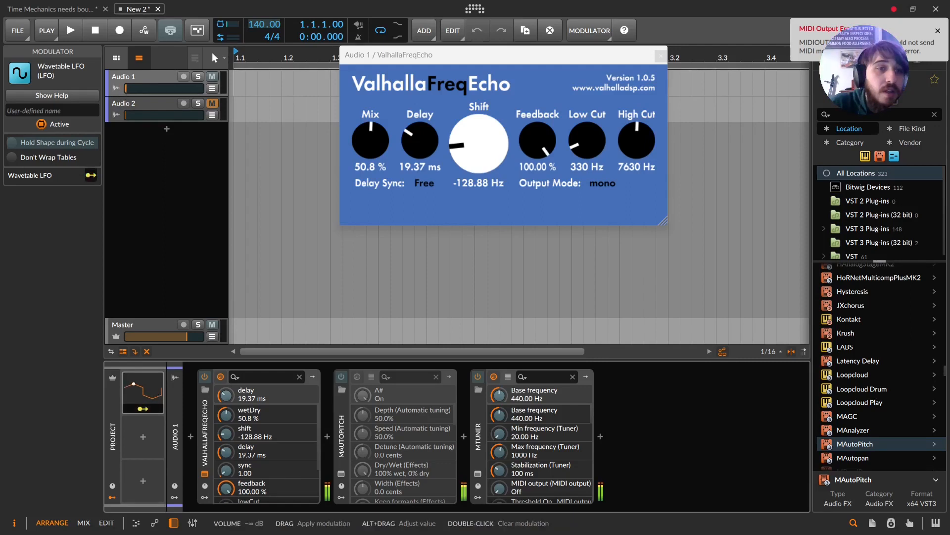
left_click_drag(126, 88, 158, 88)
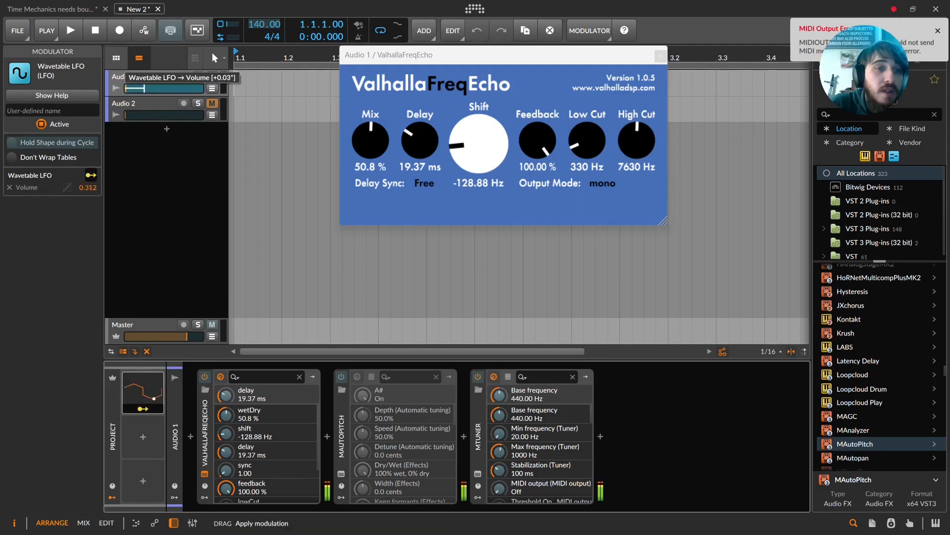
left_click(159, 395)
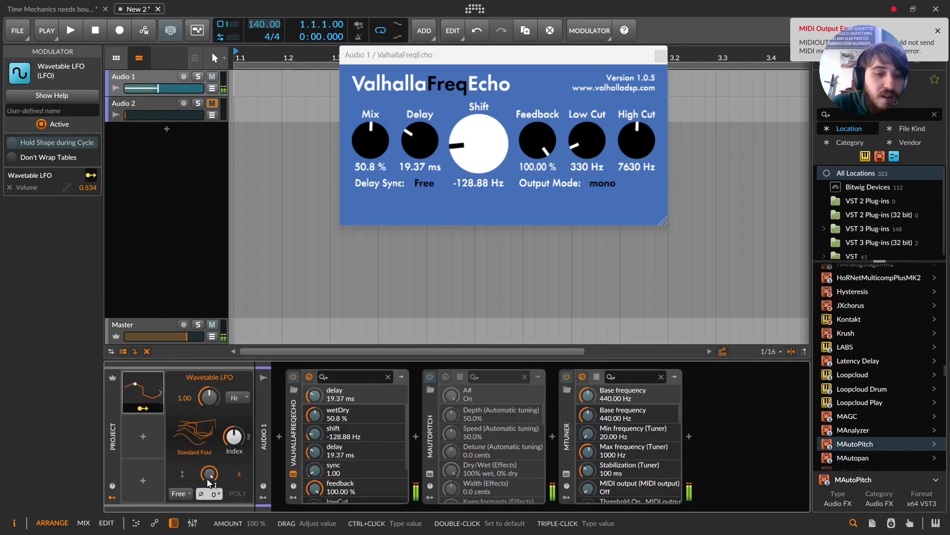
left_click(144, 408)
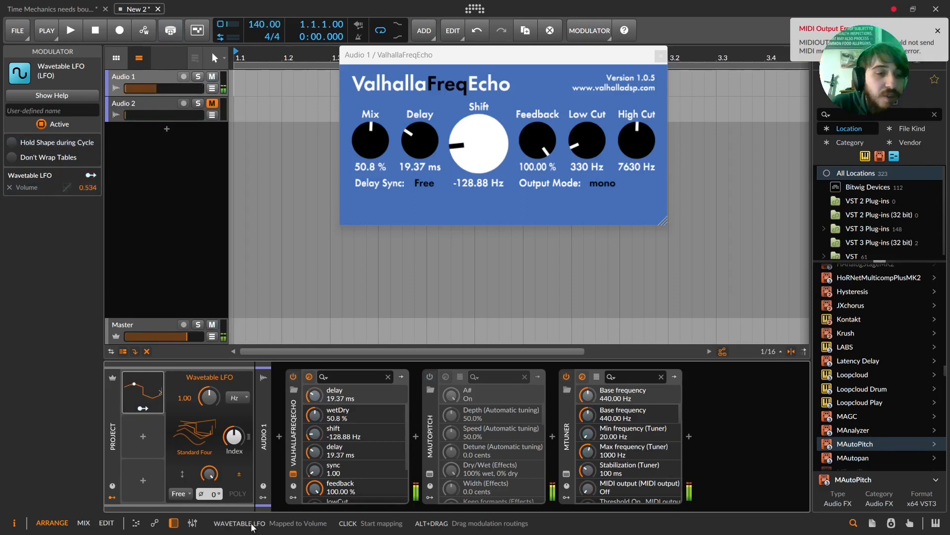
- Set Audio 1's echo to a Shift of about -47.55 Hz and Delay of about 8.38 ms, and unmute Audio 2
left_click_drag(420, 141, 478, 213)
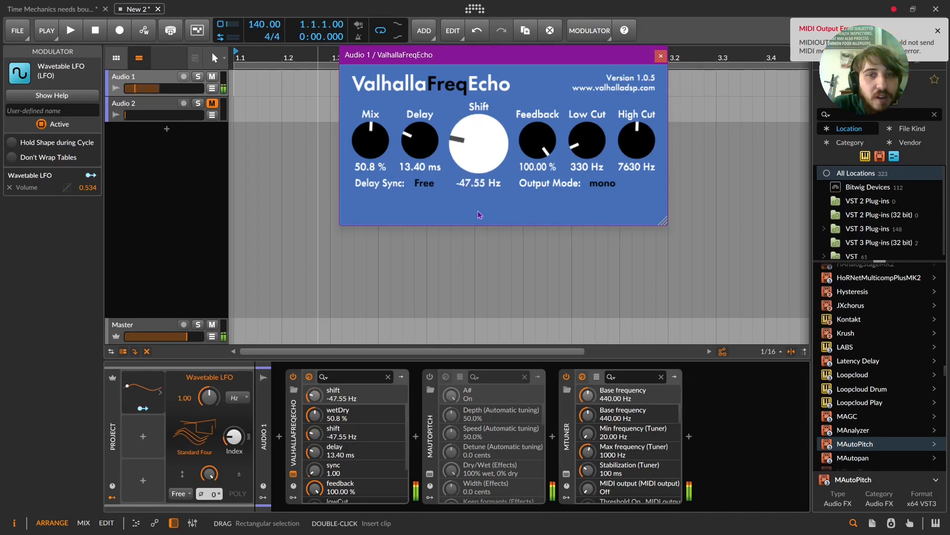
left_click_drag(403, 145, 402, 150)
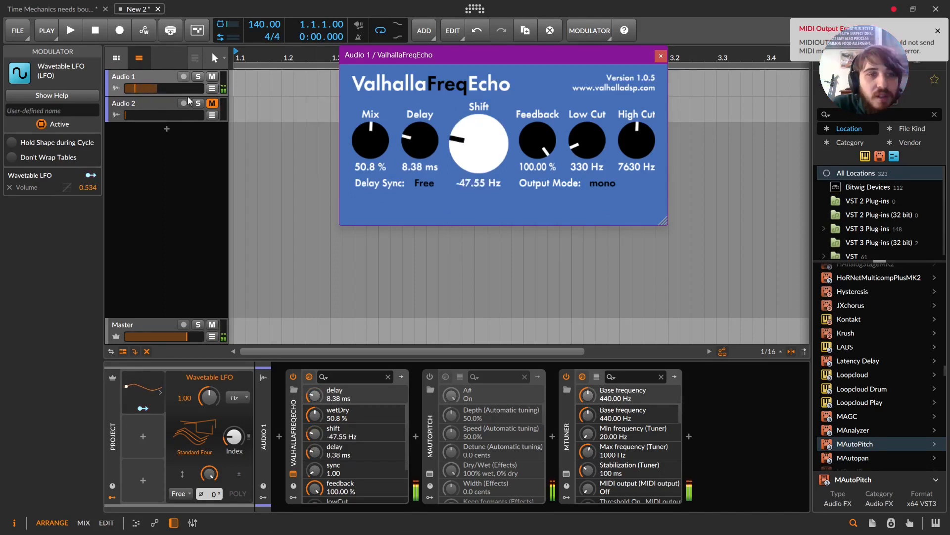
left_click(156, 107)
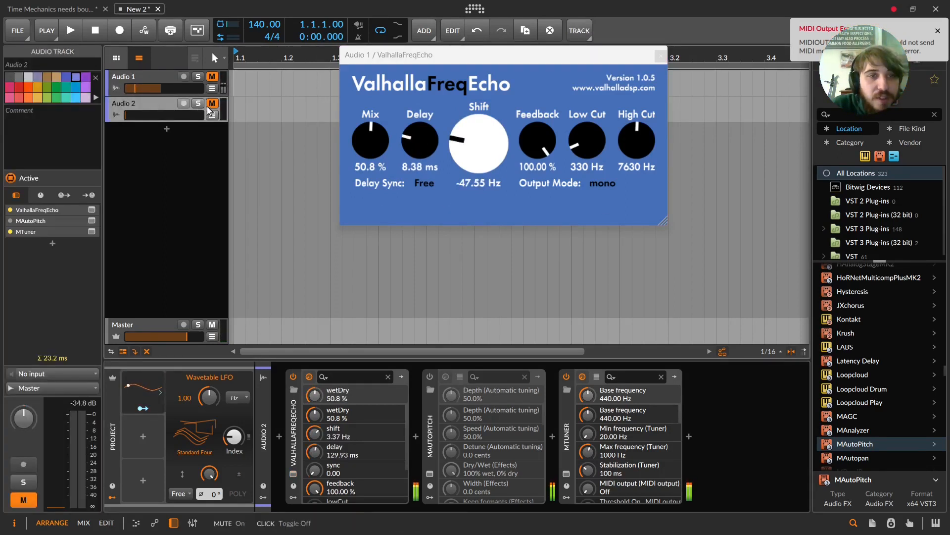
left_click(210, 104)
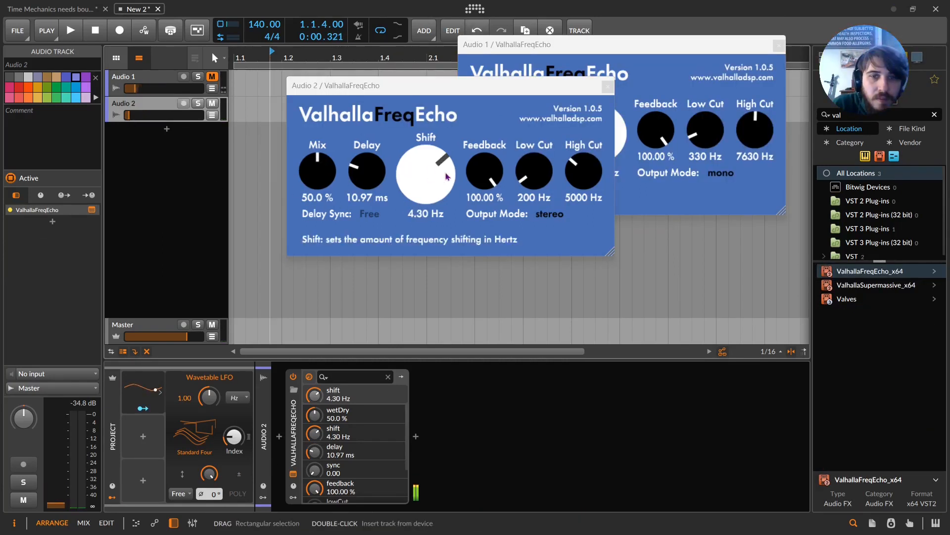
- Set Audio 2's echo to a Shift of about -4.80 Hz and Delay of about 32.66 ms while raising the track volume
left_click_drag(425, 174, 426, 198)
left_click_drag(130, 115, 144, 115)
left_click_drag(356, 174, 356, 161)
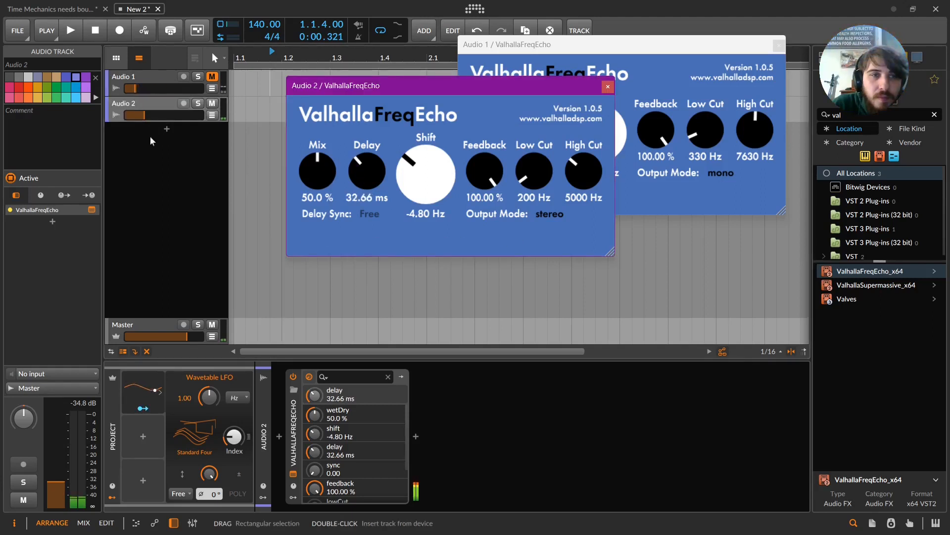
- Lower Audio 2's volume to about -46.7 dB and its echo Shift to about -59.02 Hz
left_click_drag(144, 114, 146, 115)
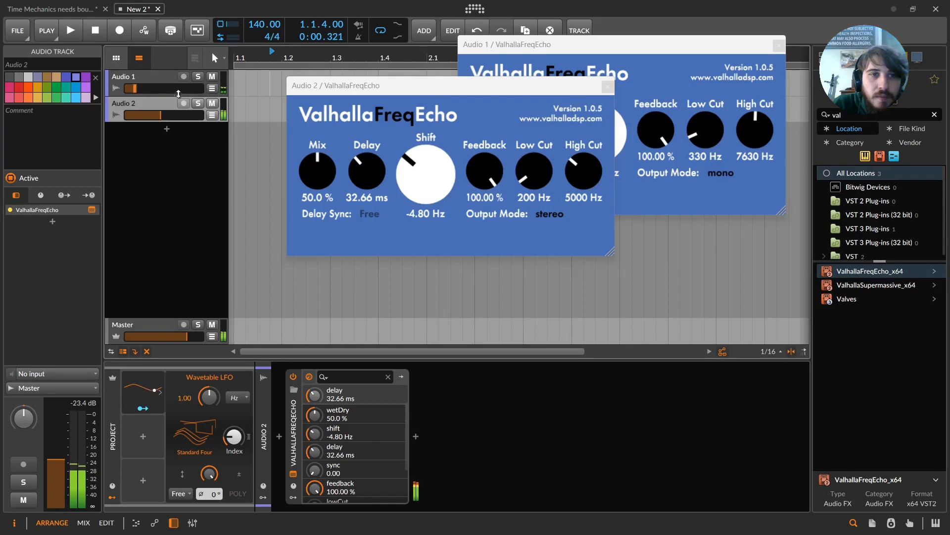
left_click_drag(171, 115, 170, 133)
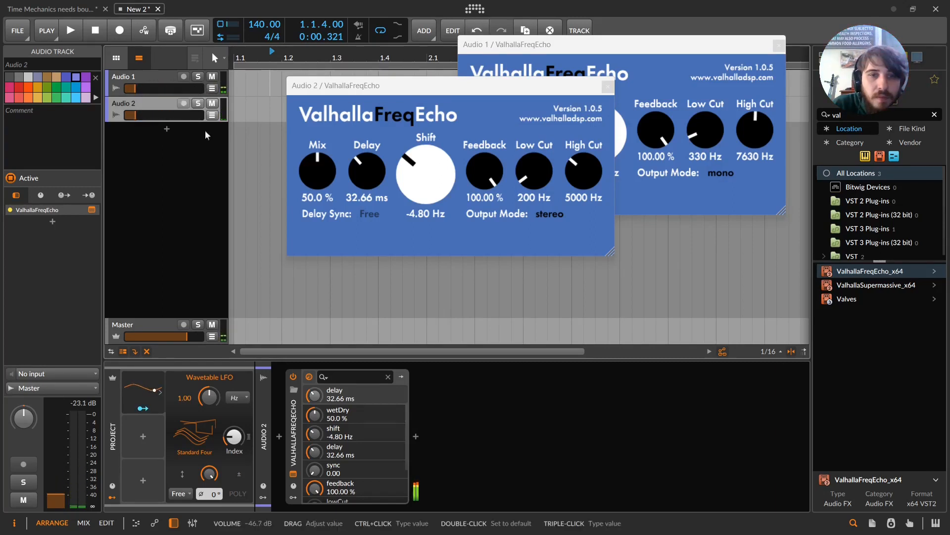
left_click(485, 170)
left_click_drag(407, 169, 218, 351)
- Add a project-level Random modulator and map it to Audio 2's volume with an amount of about 0.575
left_click(142, 438)
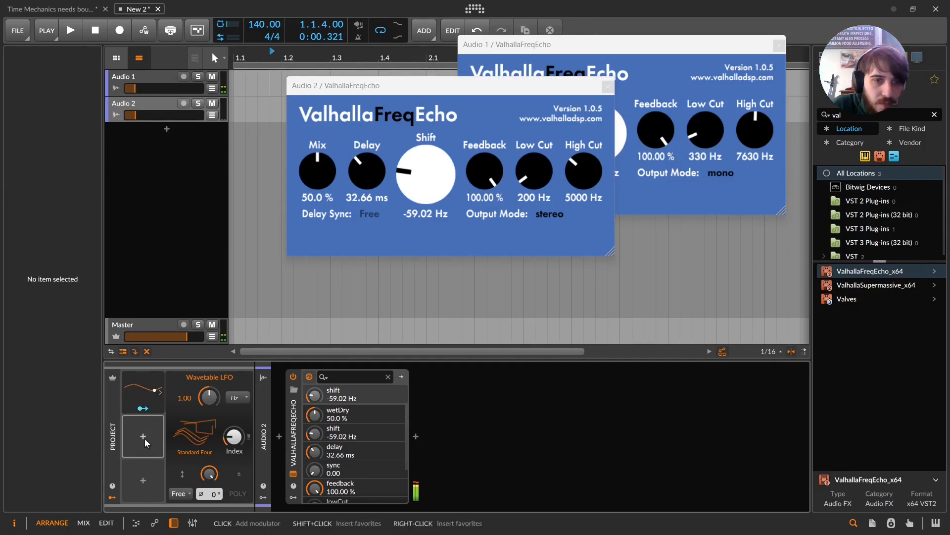
scroll(305, 315, "down", 5)
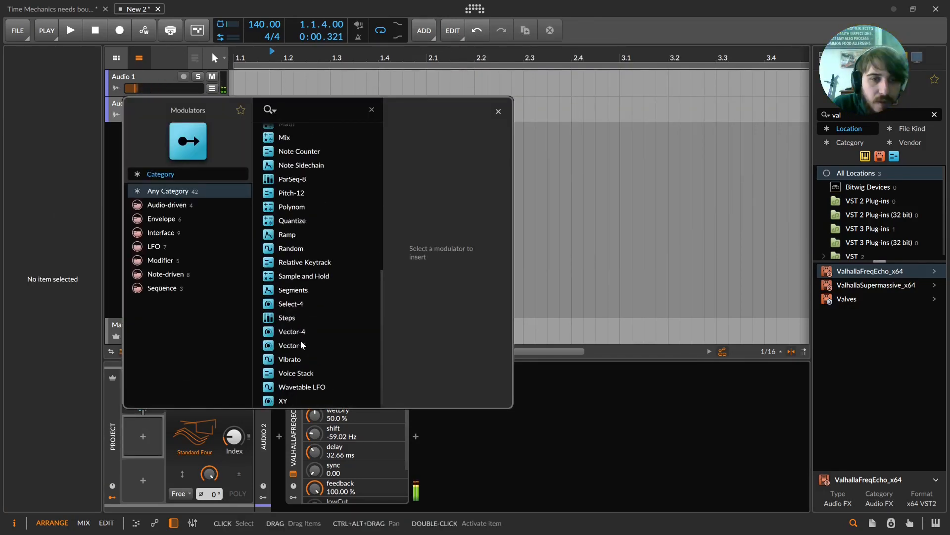
double_click(291, 249)
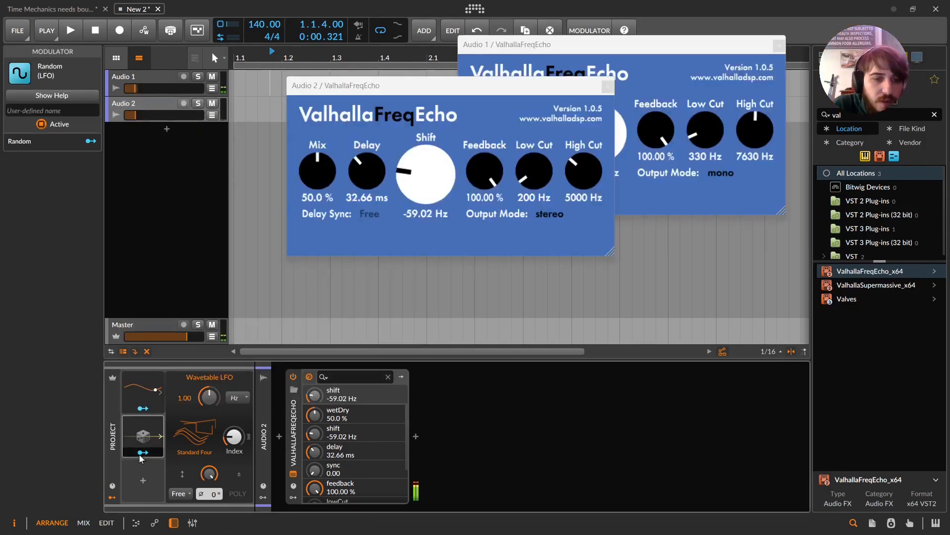
left_click(91, 141)
left_click(134, 115)
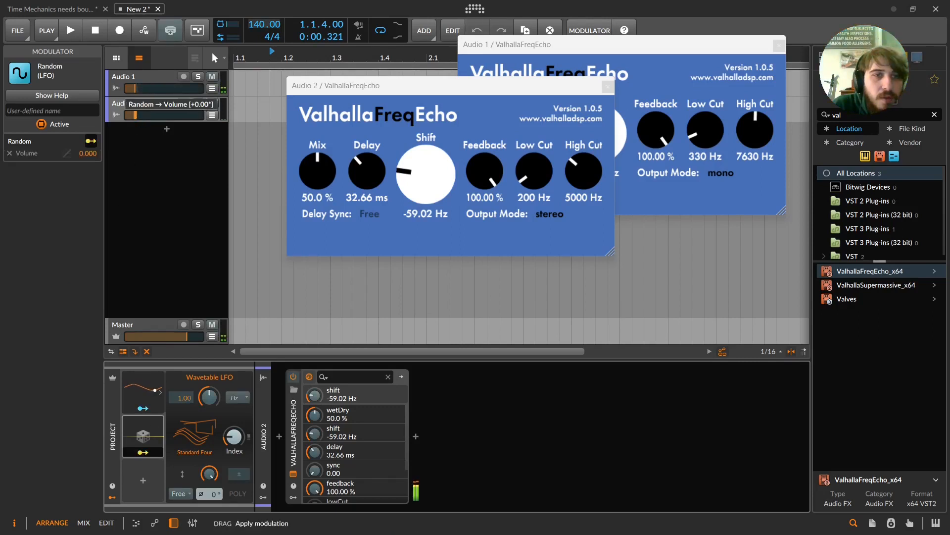
left_click_drag(133, 115, 136, 117)
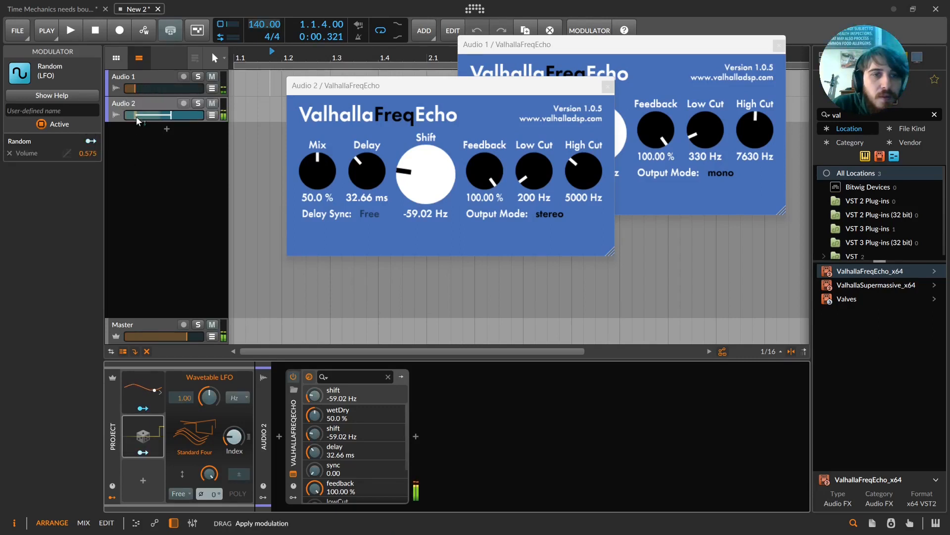
- Expand the Random modulator's settings and change its rate unit from bars to eighth notes
left_click(149, 438)
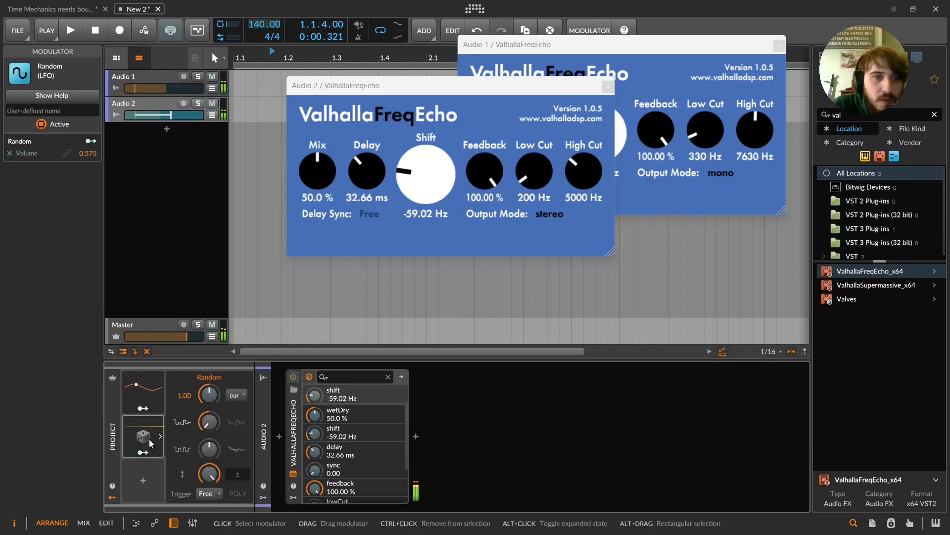
left_click(236, 396)
left_click(261, 212)
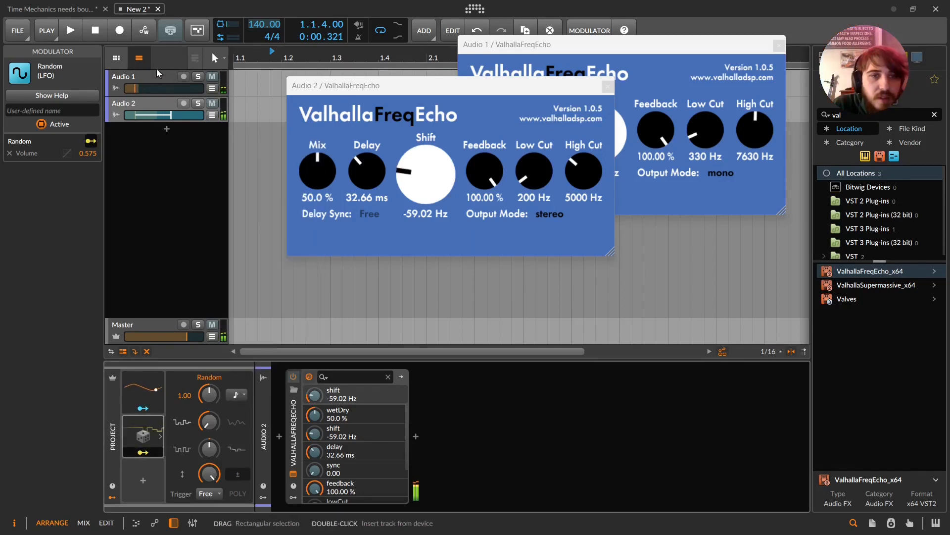
- Map the Random modulator to Audio 1's volume at about -0.06 and lower the master volume
left_click_drag(134, 88, 132, 88)
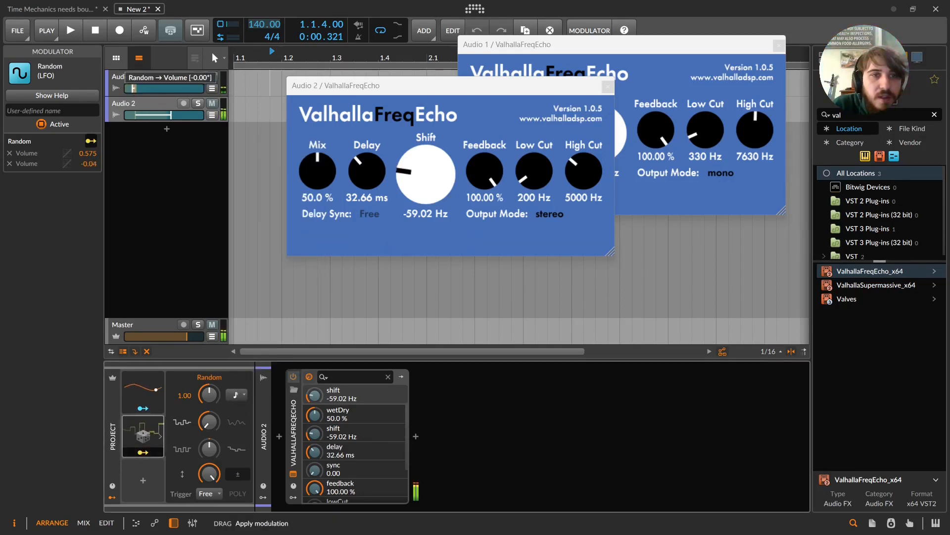
left_click_drag(187, 336, 176, 334)
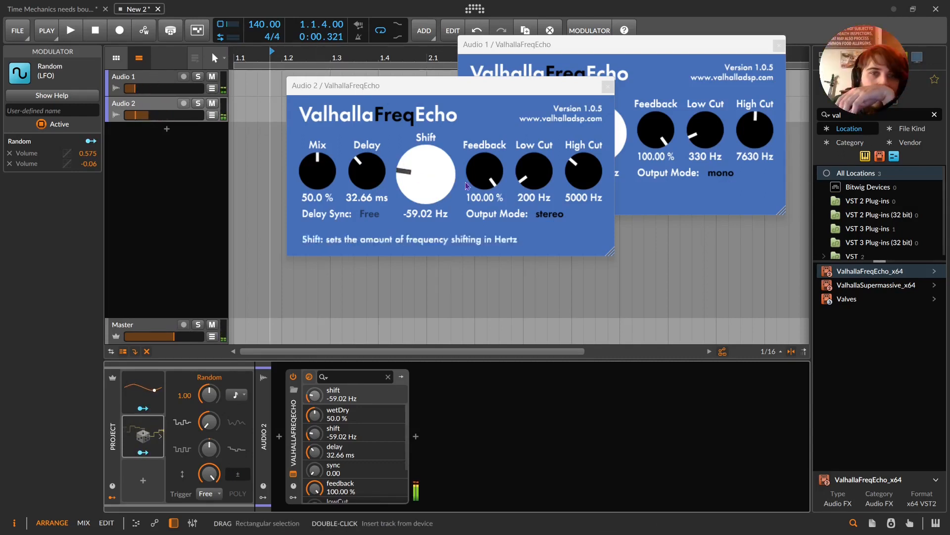
- Load the Symmetric Fractal Steps wavetable into the Wavetable LFO and adjust its Index
left_click(135, 75)
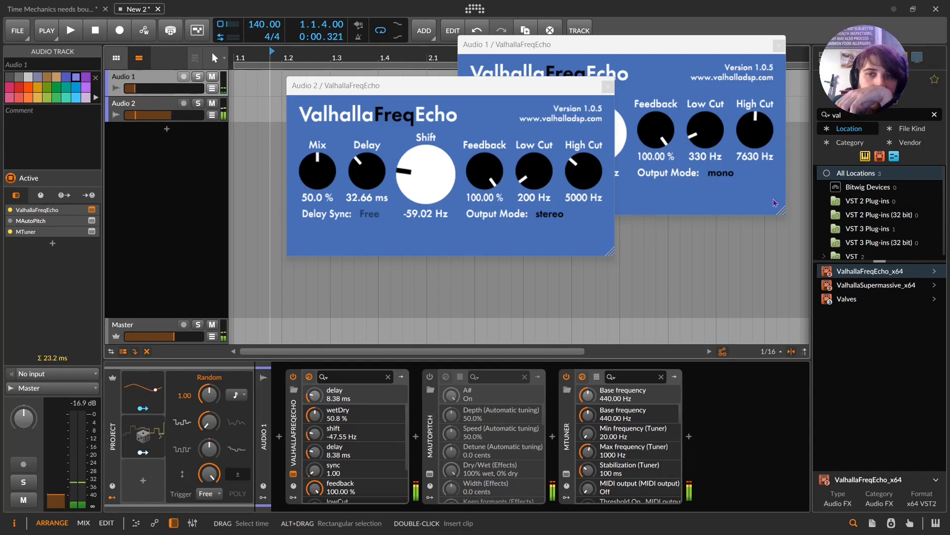
left_click(144, 103)
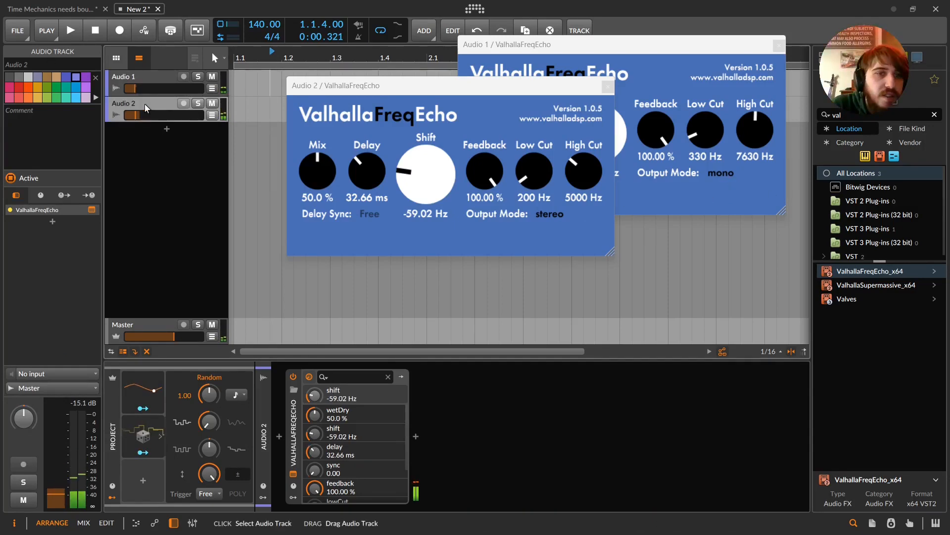
left_click(667, 314)
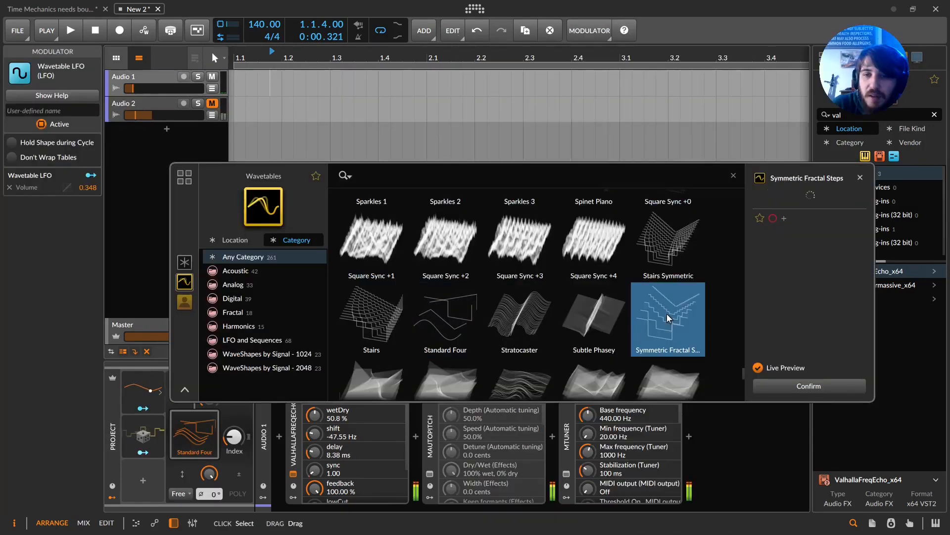
double_click(667, 314)
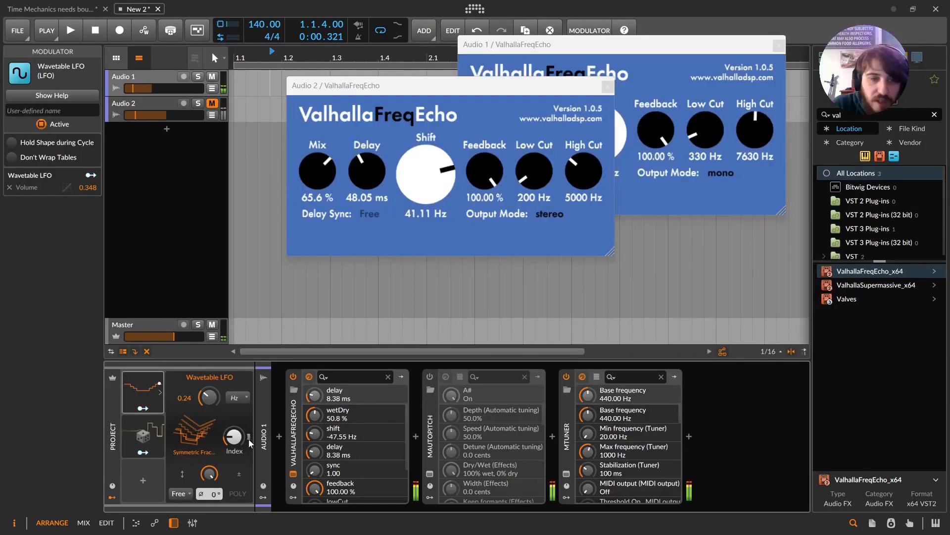
mouse_move(233, 436)
left_mouse_down()
mouse_move(234, 461)
mouse_move(234, 436)
left_mouse_up()
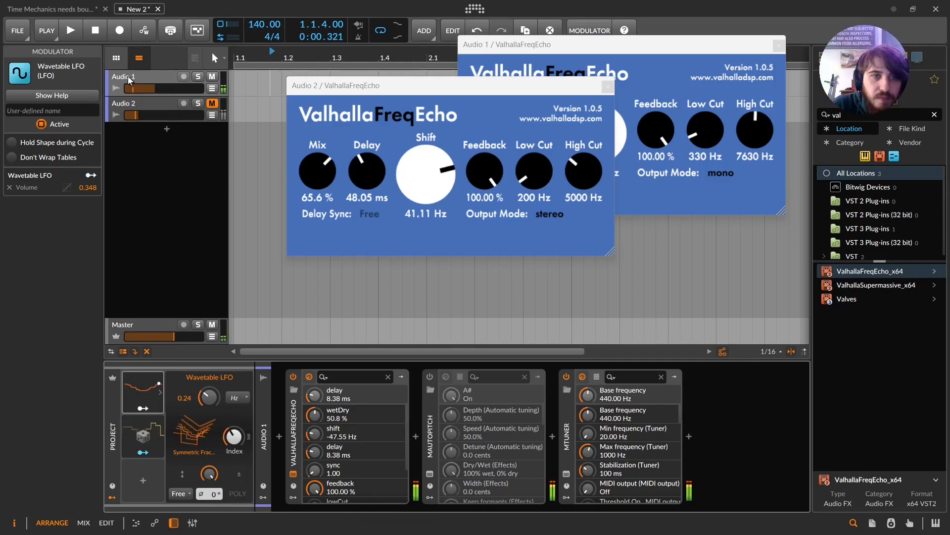
- Raise Audio 1's volume slightly and lengthen its echo Delay to about 136.42 ms
left_click_drag(133, 88, 146, 88)
left_click_drag(539, 130, 541, 113)
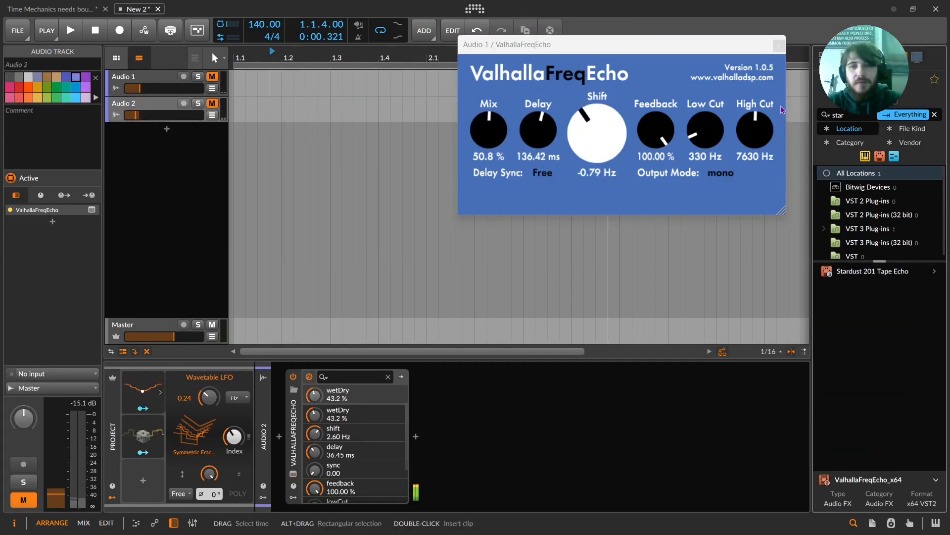
- Add Stardust 201 Tape Echo to Audio 2 and set its echo mode to 2
left_click_drag(871, 270, 148, 102)
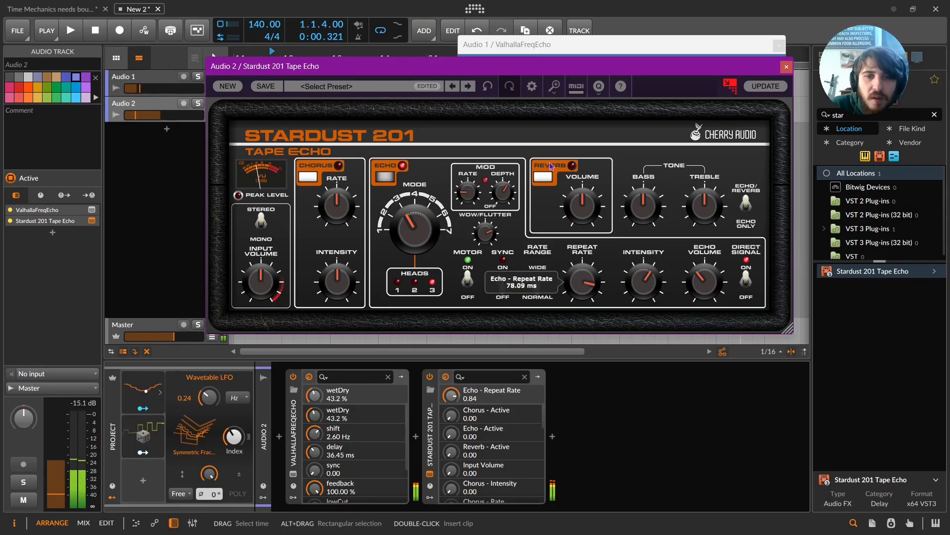
left_click_drag(414, 230, 415, 244)
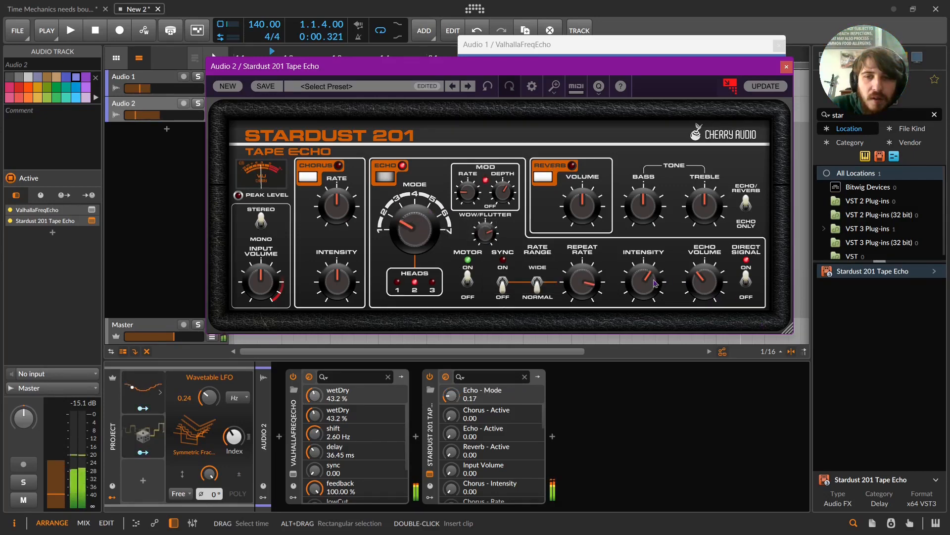
- Lower the Stardust 201's echo Intensity slightly, reduce its Echo Volume to 0.14, and close the plug-in window
left_click_drag(657, 295, 659, 304)
left_click_drag(705, 281, 709, 321)
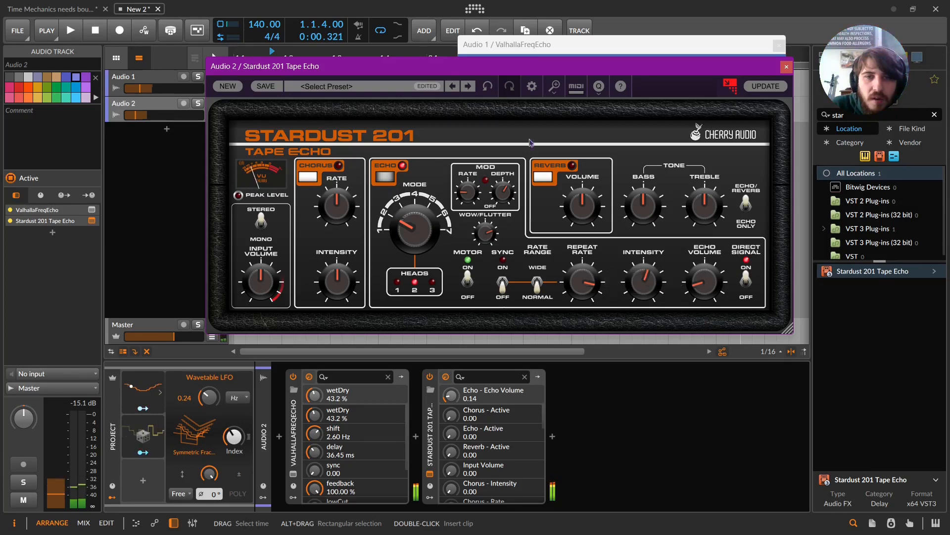
left_click(787, 67)
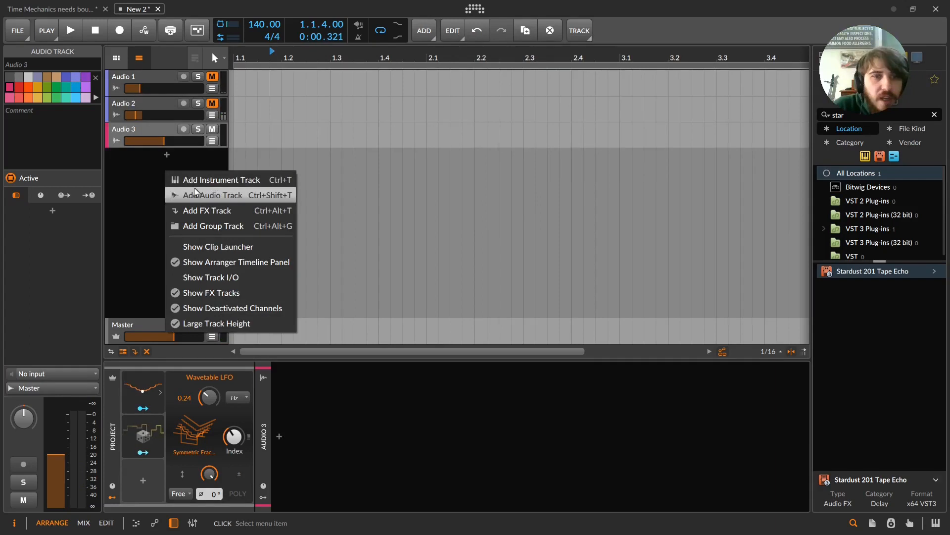
- Add another audio track below Audio 3 and load ValhallaFreqEcho_x64 onto Audio 3
left_click(191, 193)
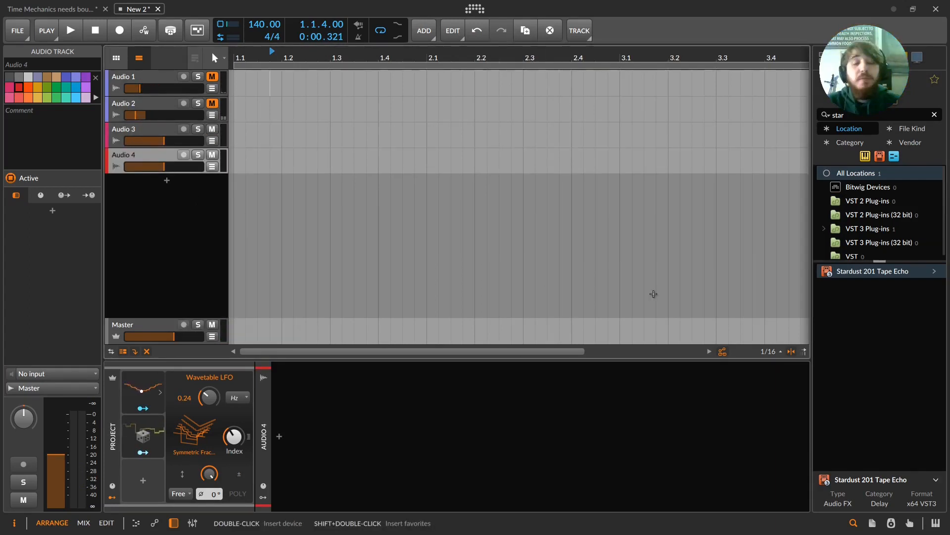
left_click(935, 114)
type("val")
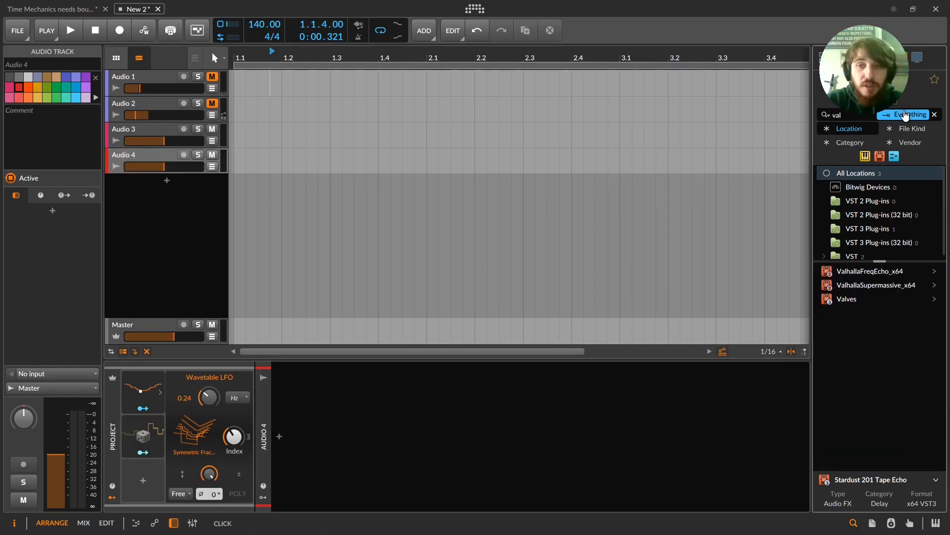
right_click(867, 229)
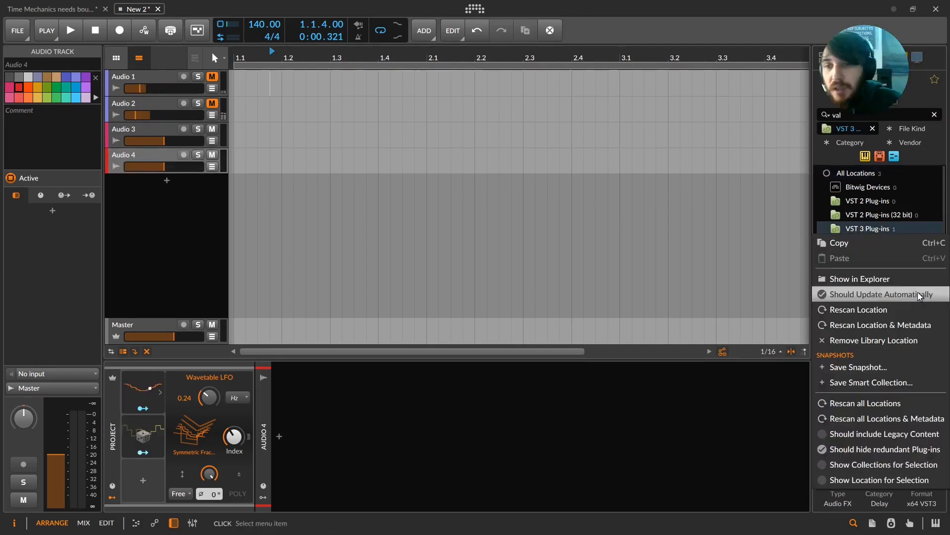
left_click(892, 110)
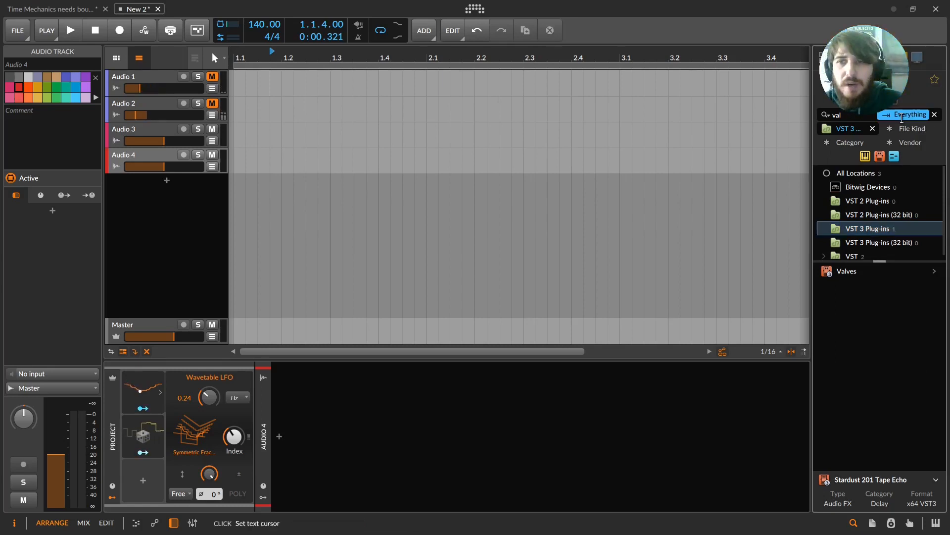
left_click(873, 128)
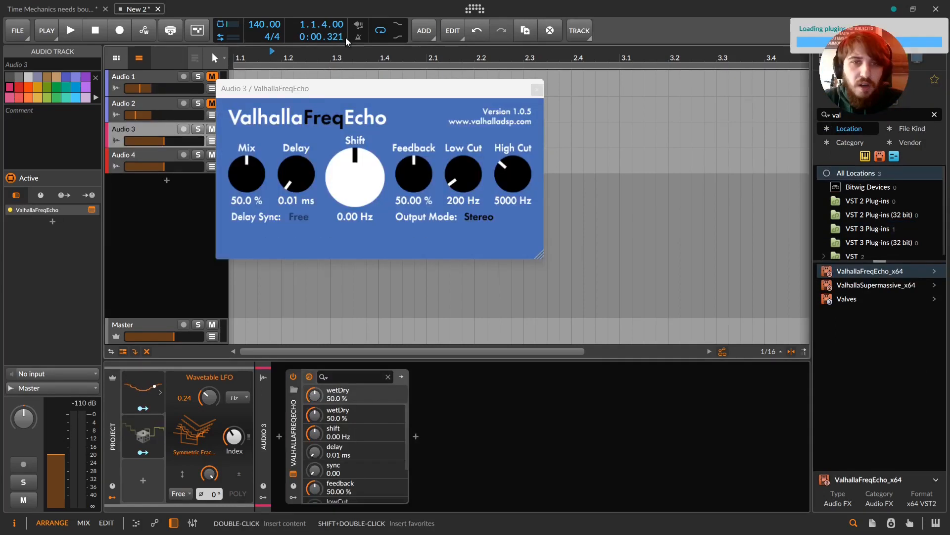
left_click_drag(316, 94, 357, 87)
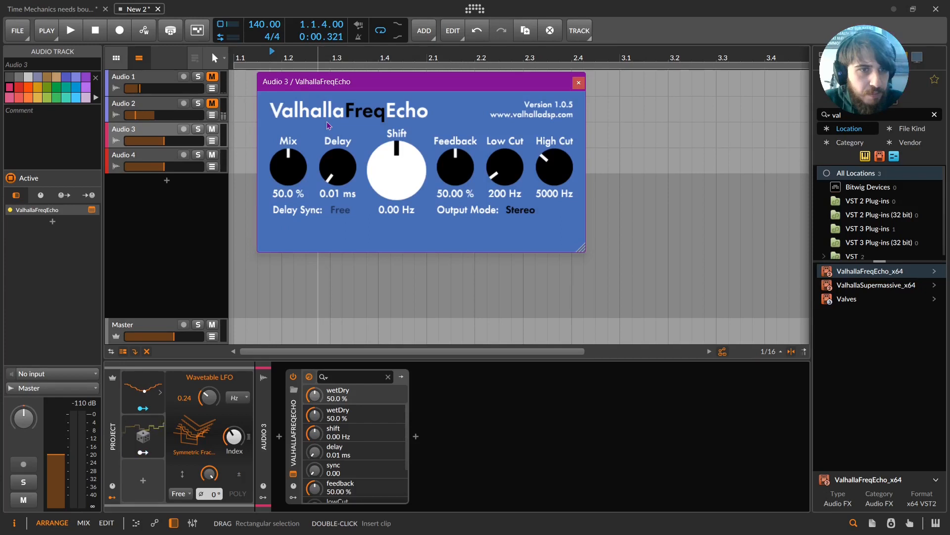
- Set Audio 3's input to Audio 4 (POST)
left_click(120, 132)
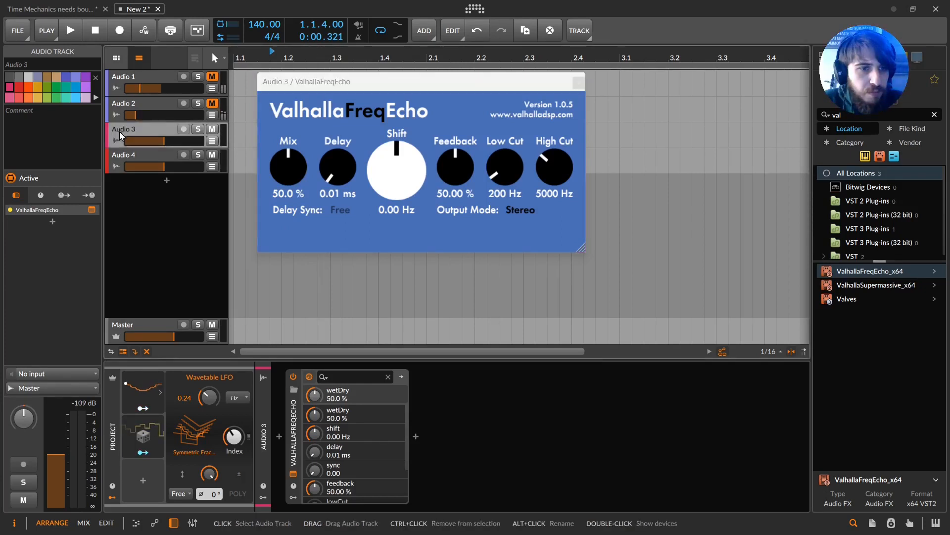
left_click(74, 372)
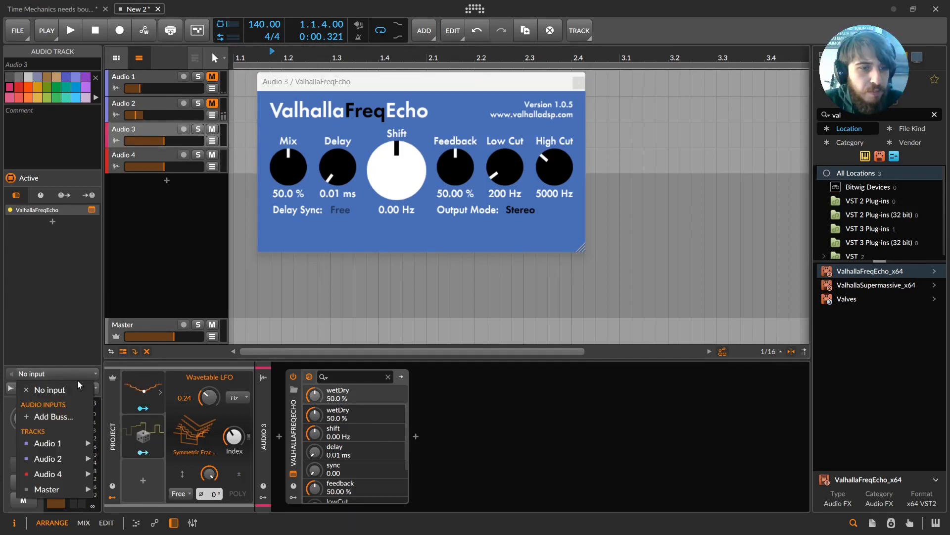
mouse_move(92, 472)
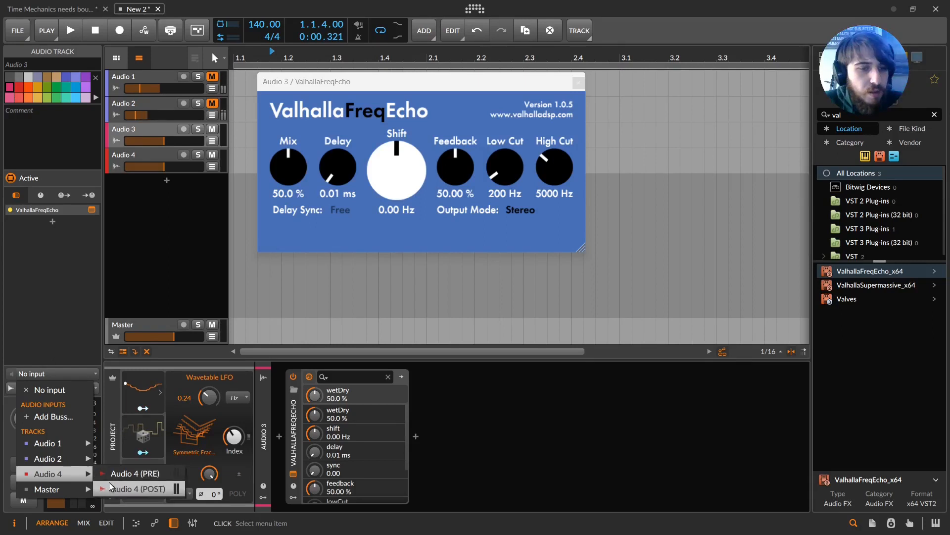
left_click(138, 489)
- Set Audio 4's input to Audio 3 (POST) and route its output to Audio 3
left_click(122, 155)
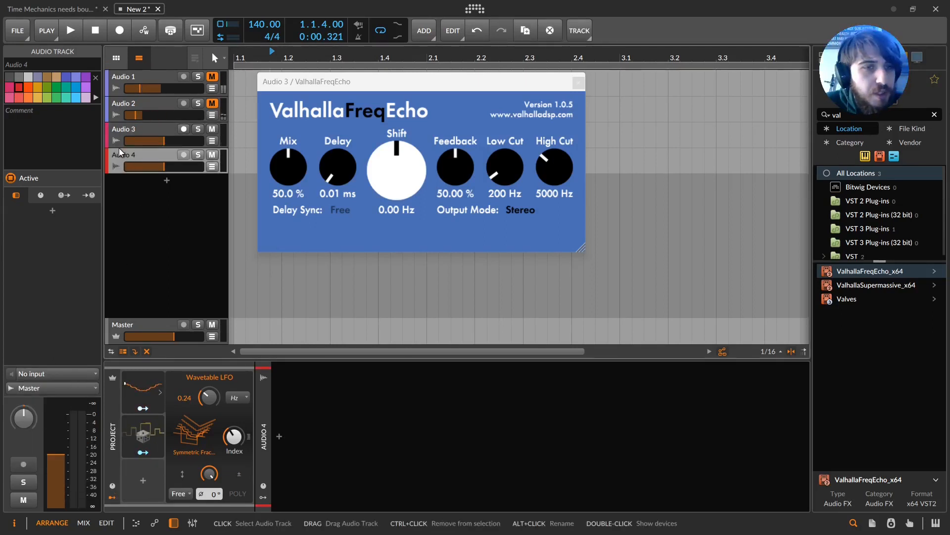
left_click(85, 372)
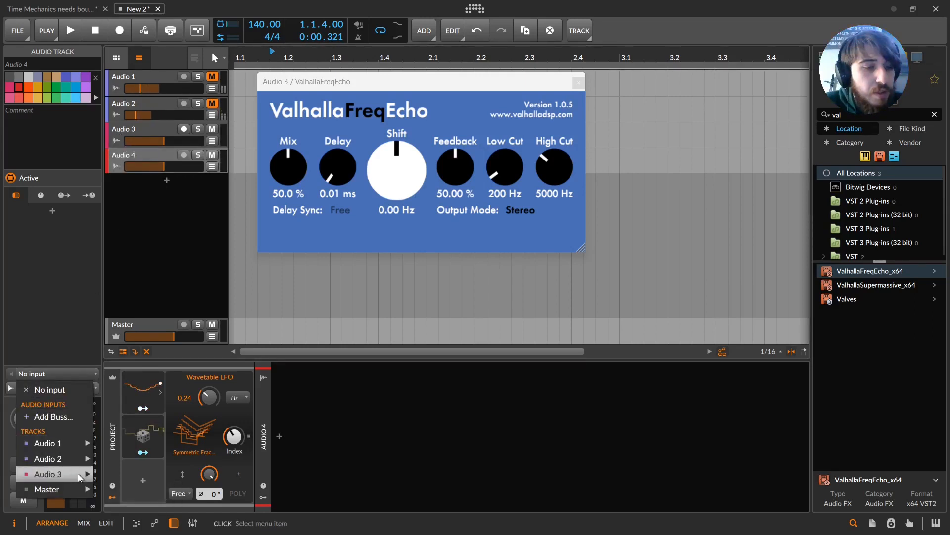
mouse_move(79, 477)
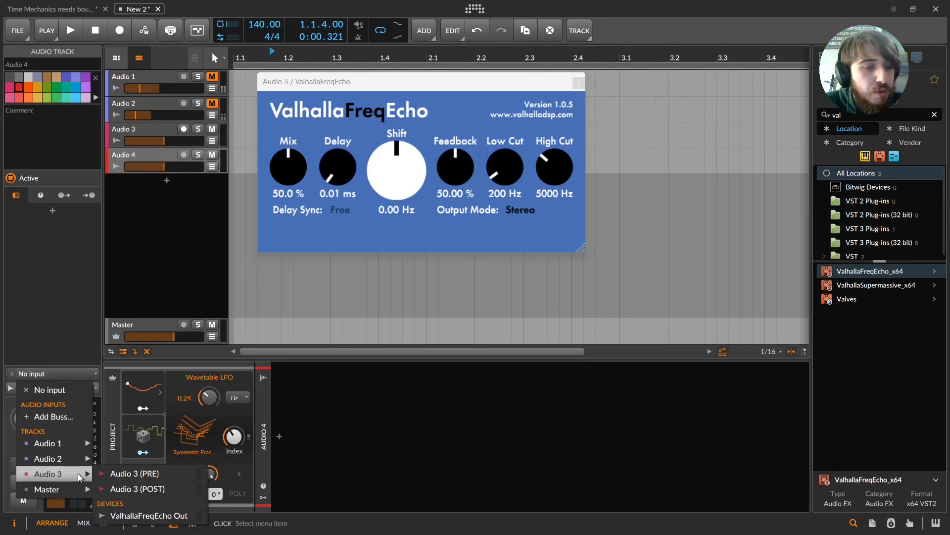
left_click(116, 486)
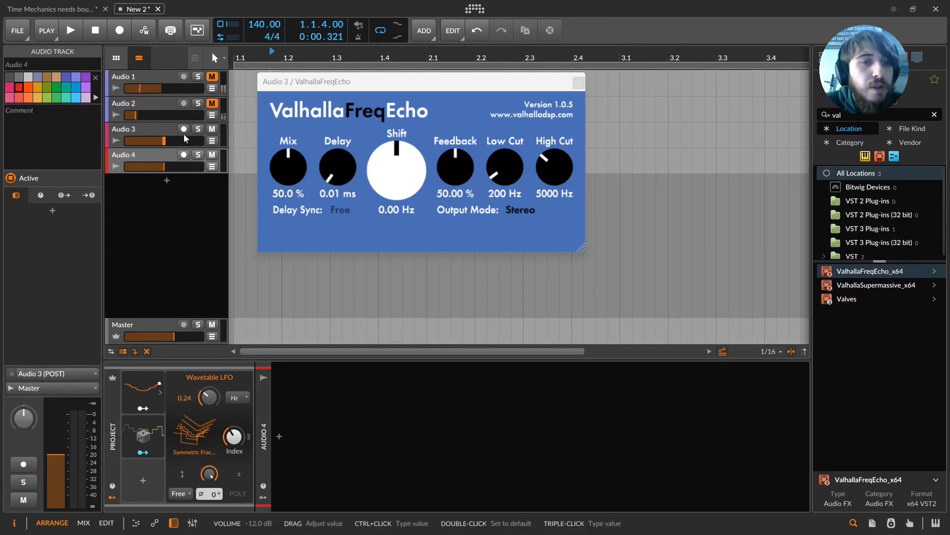
left_click(169, 152)
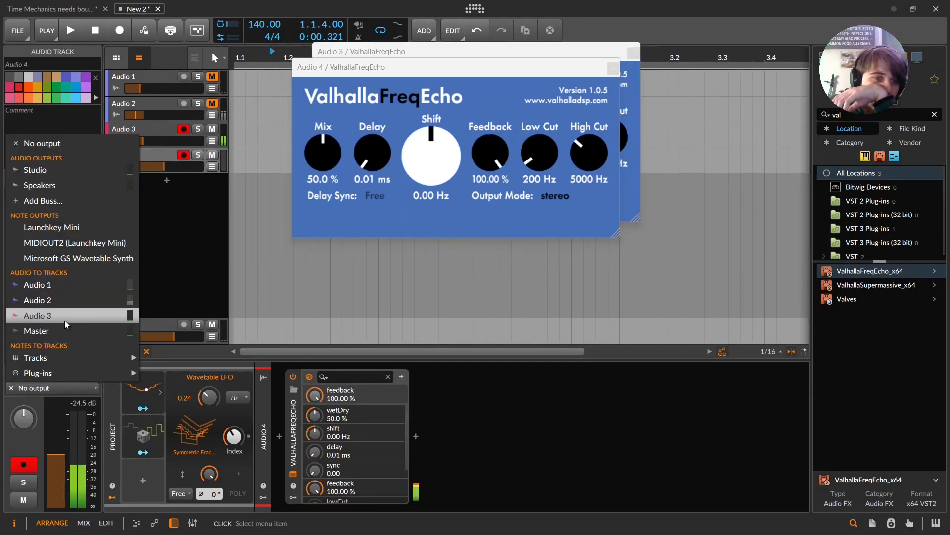
left_click(64, 320)
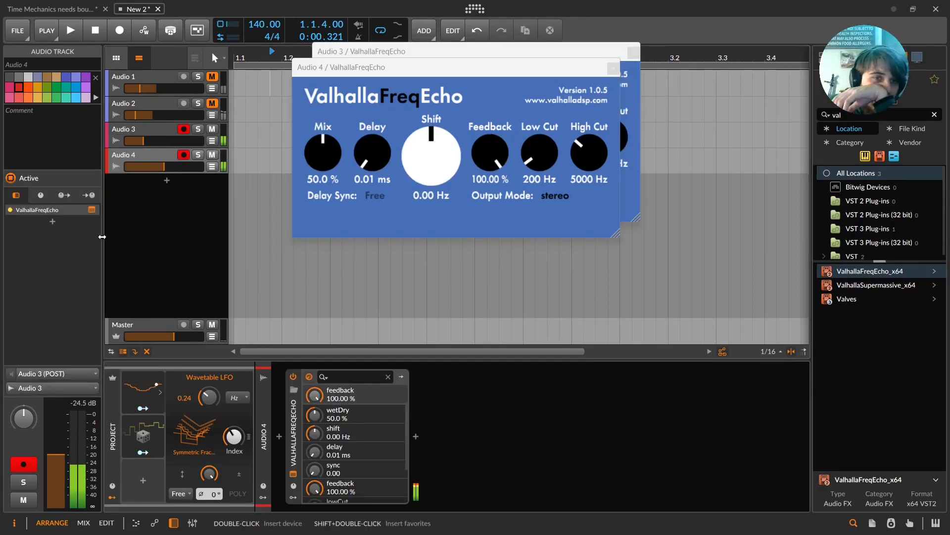
- Try Audio 4's ValhallaFreqEcho with Delay at 16.95 ms and Shift at 13.74 Hz
left_click(159, 129)
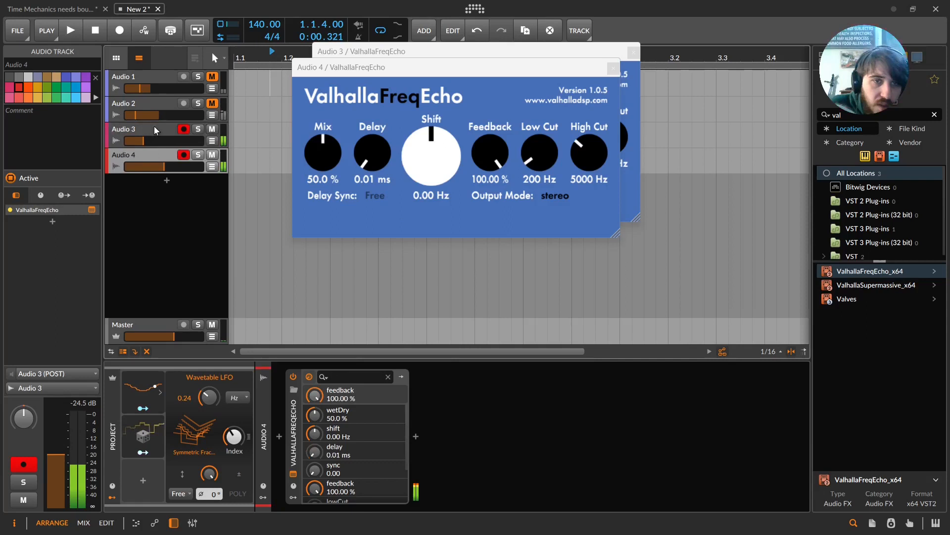
left_click_drag(390, 161, 361, 128)
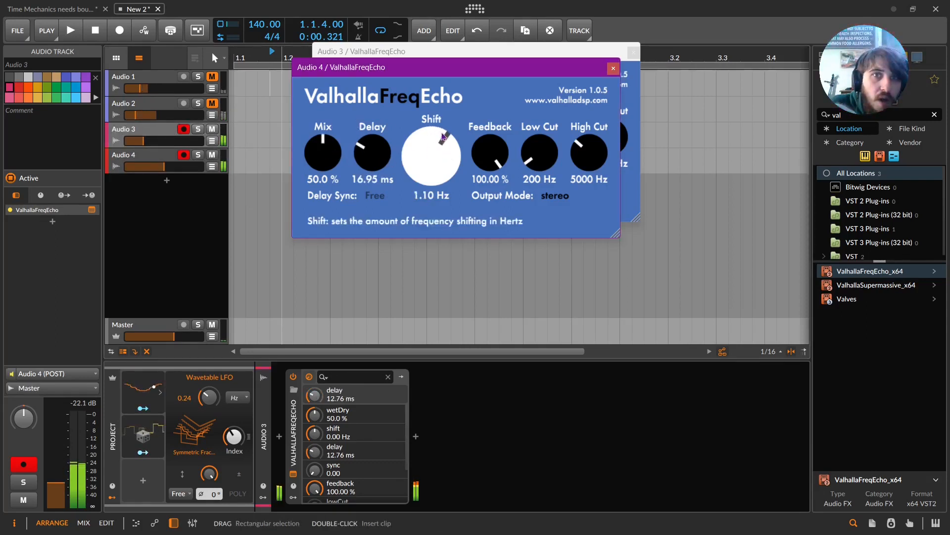
left_click_drag(442, 137, 442, 122)
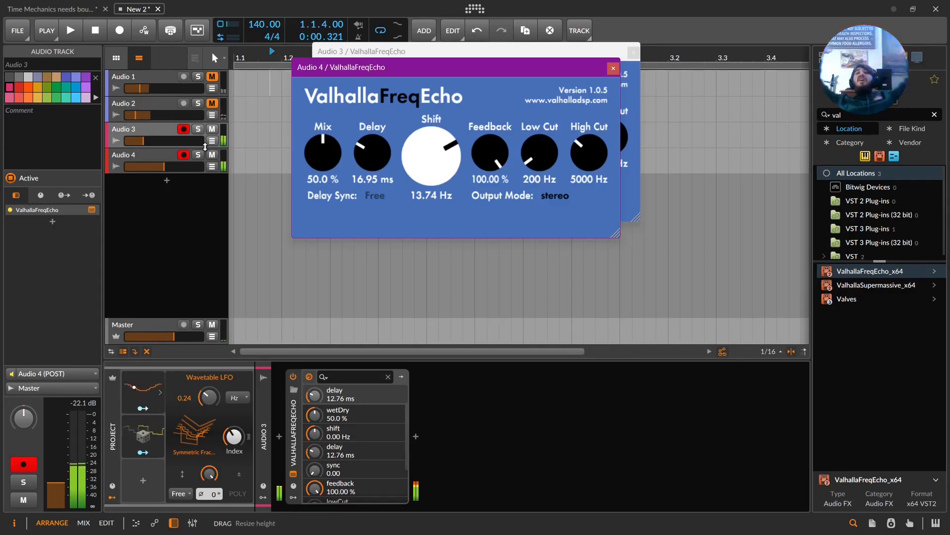
- Set Audio 4's ValhallaFreqEcho to 100% Mix, 62.01 ms Delay and 0.00 Hz Shift
left_click(140, 158)
double_click(442, 171)
left_click_drag(442, 171, 444, 211)
left_click_drag(381, 162, 382, 115)
left_click_drag(419, 151, 419, 99)
left_click_drag(331, 162, 374, 186)
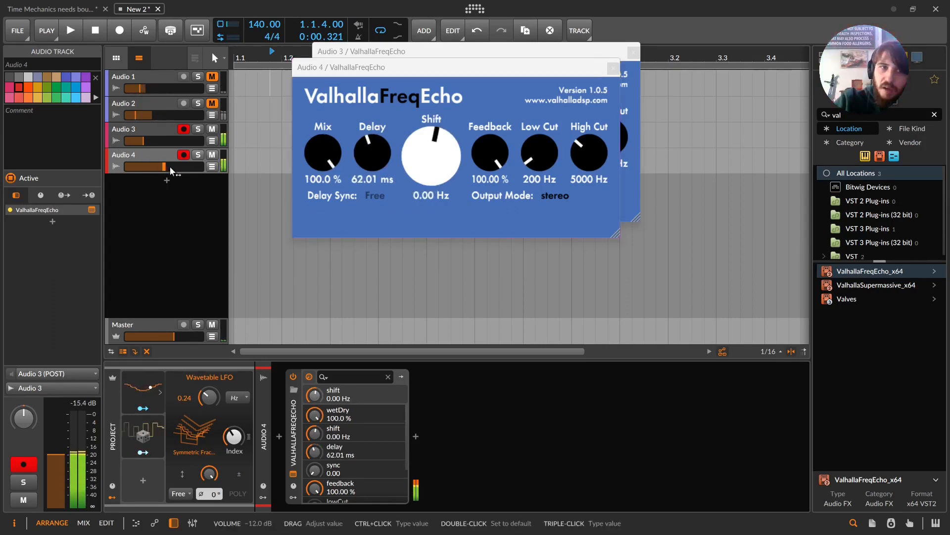
- Raise Audio 4's volume and set its echo to -6.03 Hz Shift and 247.72 ms Delay
left_click_drag(170, 166, 187, 167)
left_click_drag(431, 151, 429, 163)
left_click_drag(368, 151, 372, 127)
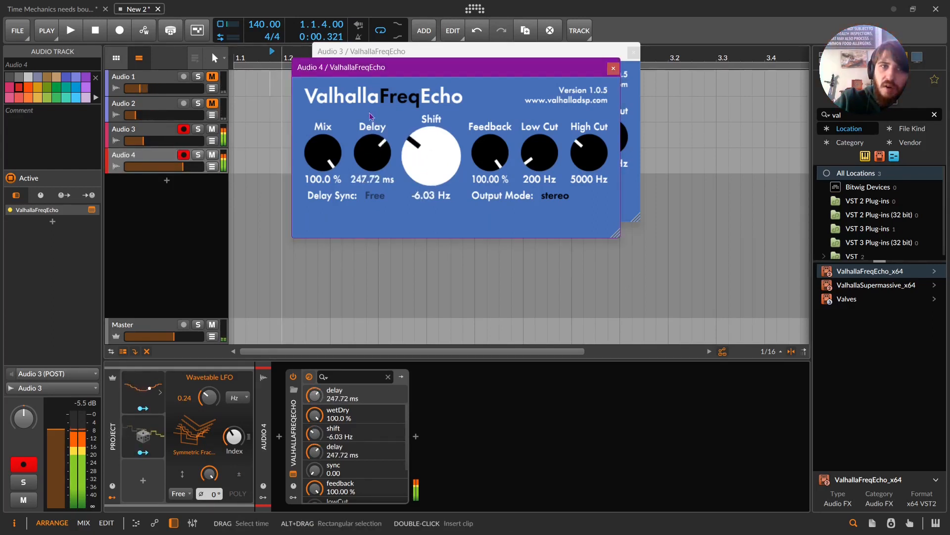
- Shorten Audio 4's echo Delay to 37.78 ms and set its Shift to 0.11 Hz
left_click(159, 138)
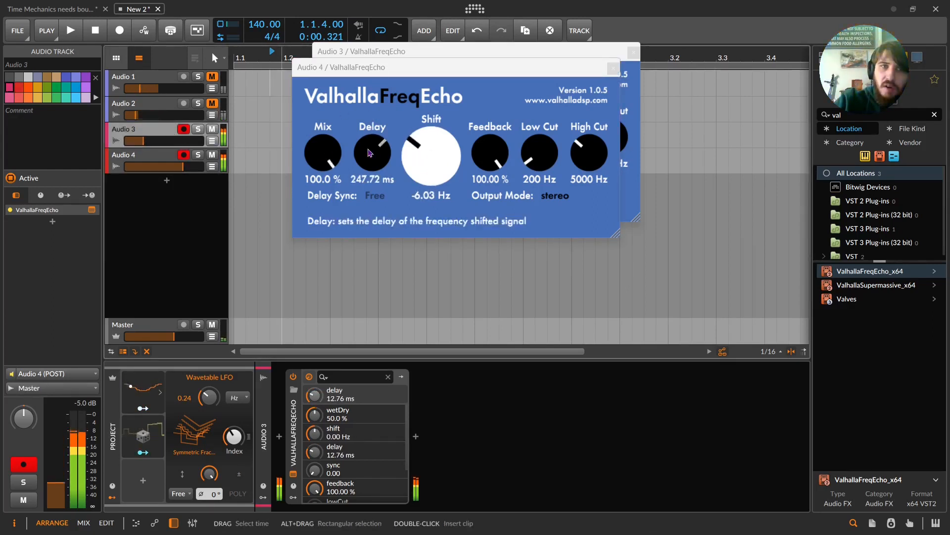
left_click_drag(371, 151, 387, 192)
left_click_drag(420, 156, 416, 124)
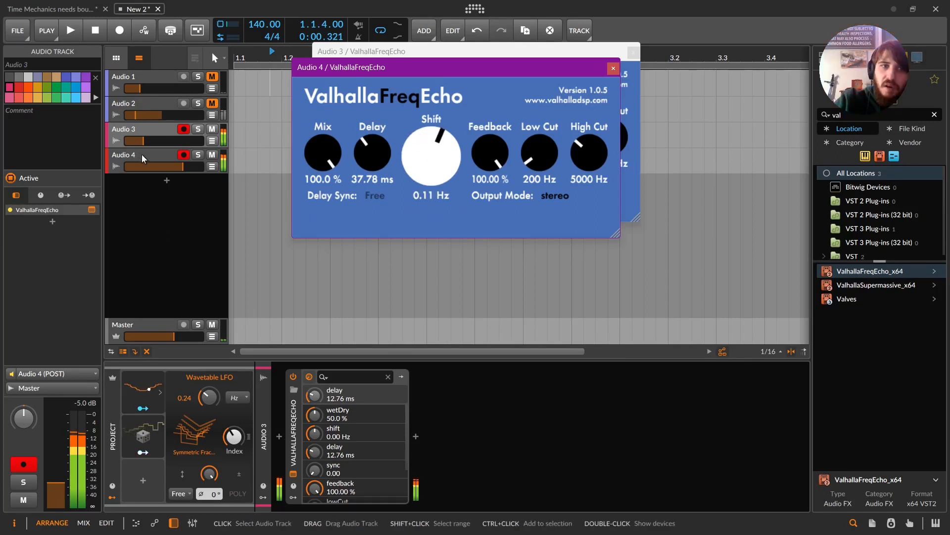
- Mute Audio 3 and Audio 4 and combine the two tracks into a group
left_click(141, 153)
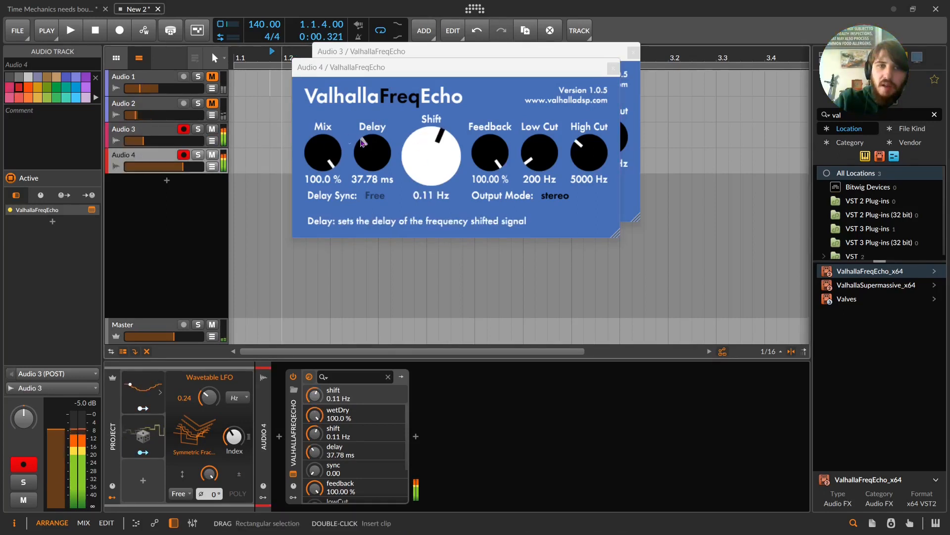
left_click(213, 129)
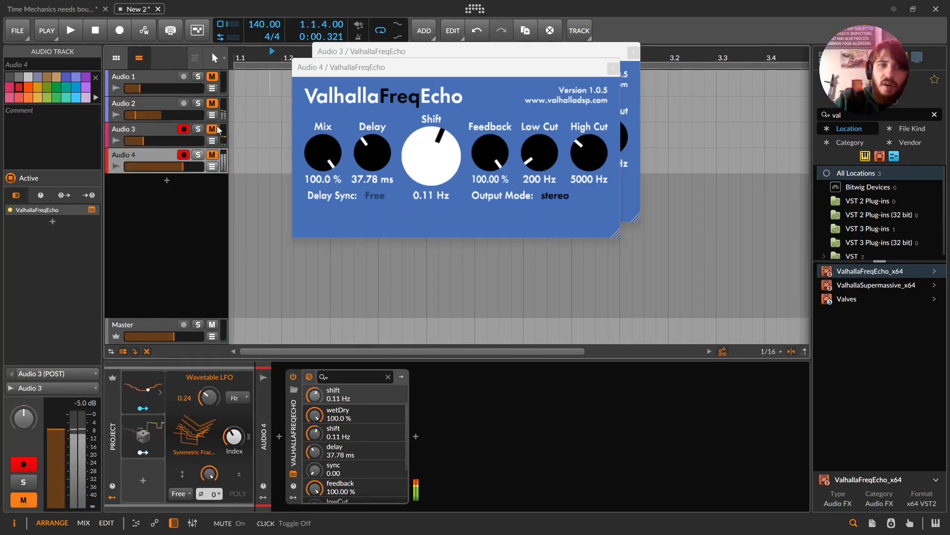
left_click(148, 133)
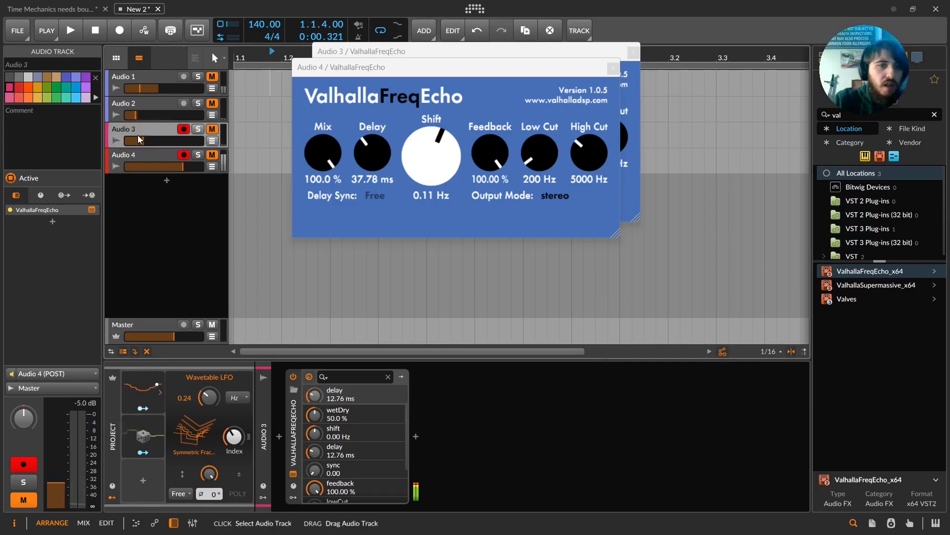
left_click(156, 153, "ctrl")
key("ctrl+g")
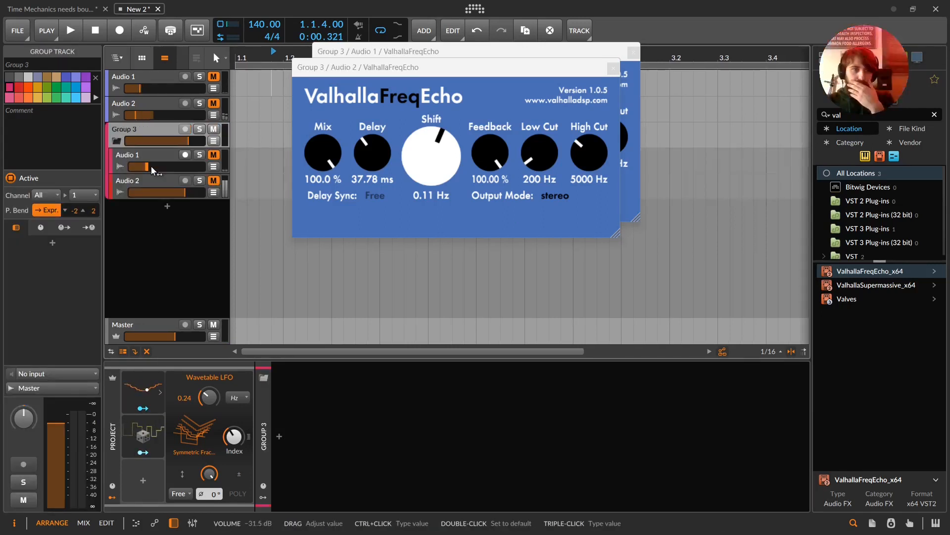
- Move the second grouped track's ValhallaFreqEcho window clear of the first one's window
left_click(337, 70)
left_click_drag(337, 70, 547, 139)
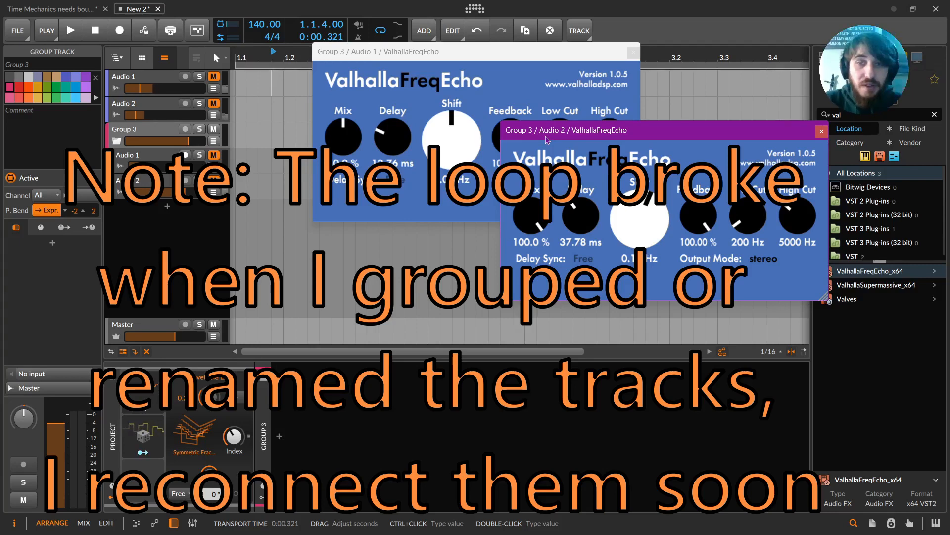
left_click_drag(547, 139, 521, 179)
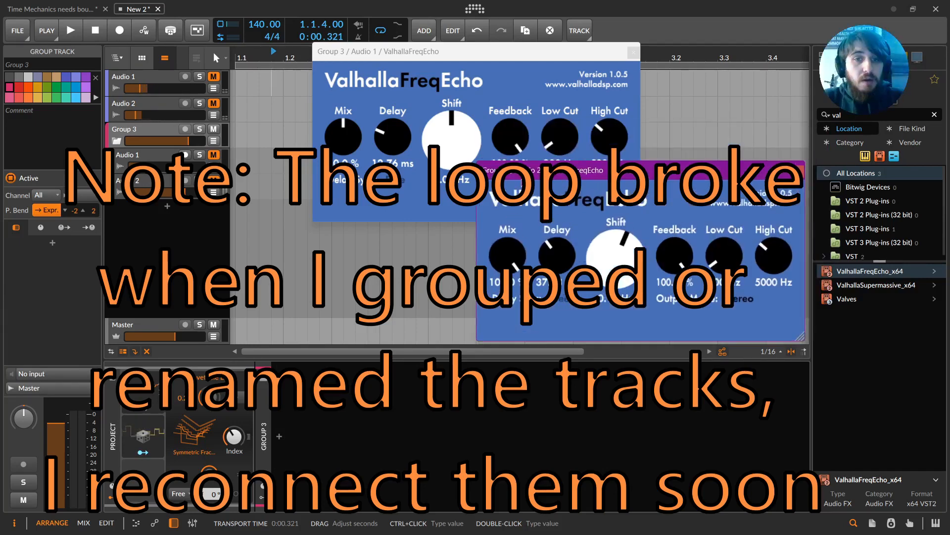
- Add a Macro-4 modulator to the project
left_click(144, 480)
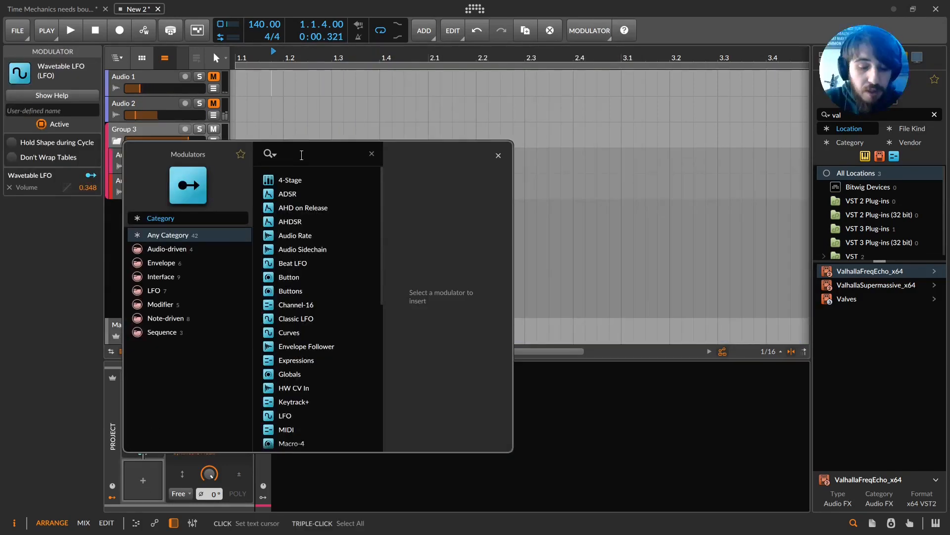
type("macro")
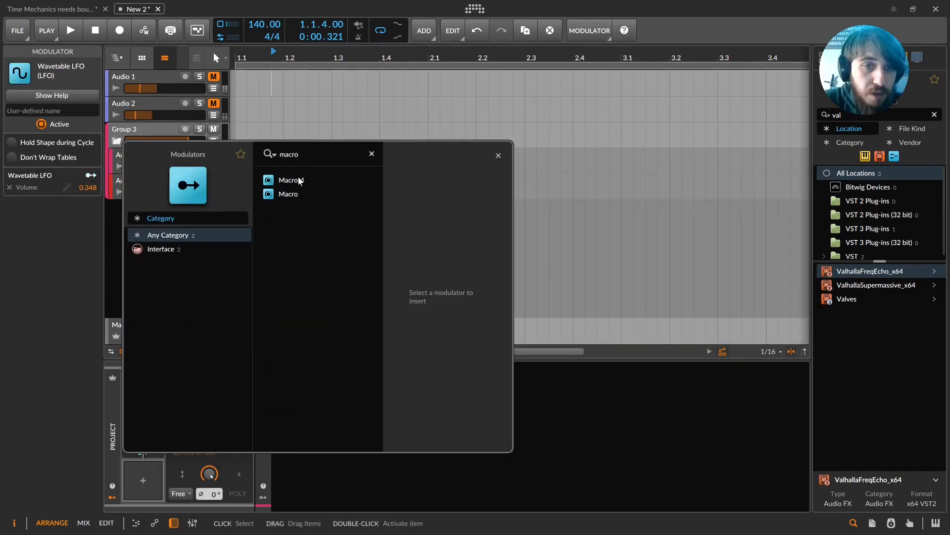
double_click(291, 180)
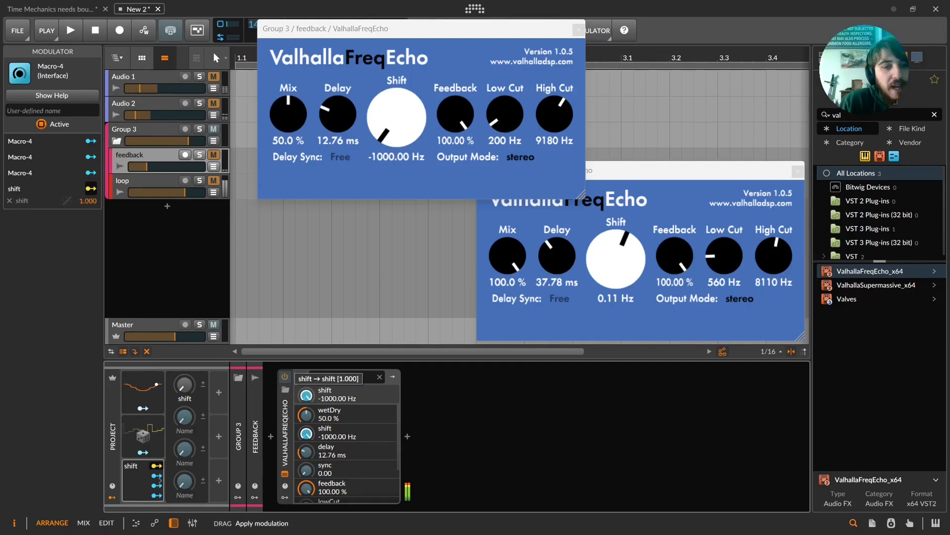
- Map the shift macro to the feedback track's echo Shift at 1.000 and set the loop track's echo Delay to 0.01 ms
left_click(157, 465)
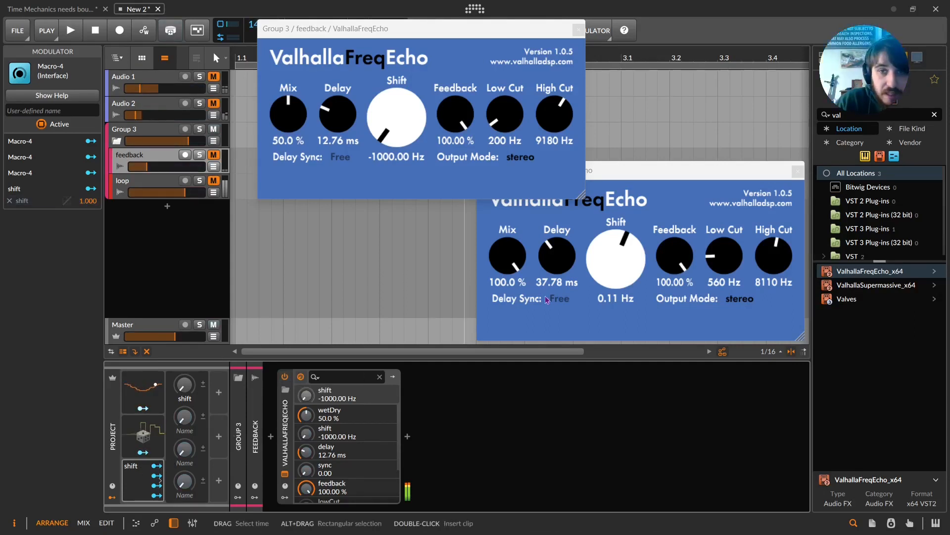
left_click_drag(557, 255, 569, 332)
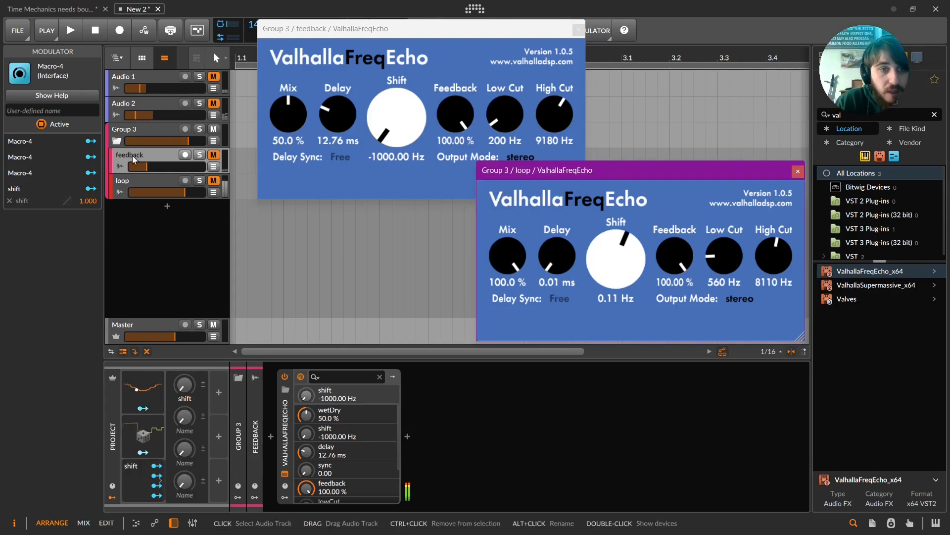
- Map the shift macro to the loop track's echo Delay at -0.76 and place the two echo windows side by side
left_click(131, 182)
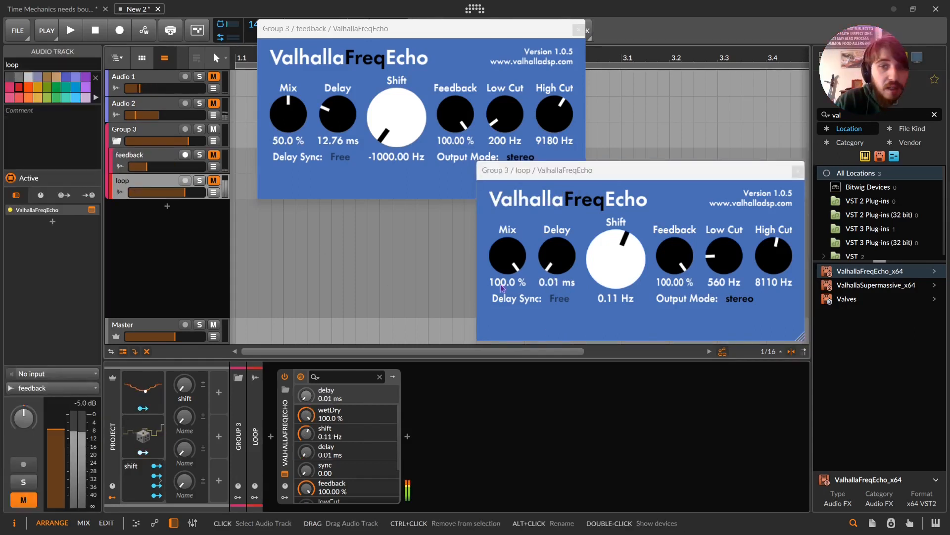
left_click(563, 264)
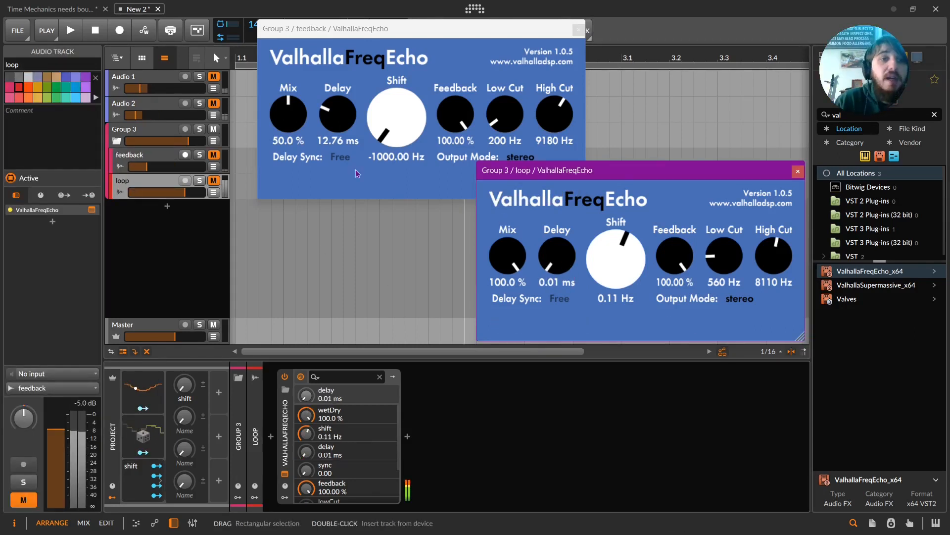
left_click_drag(350, 32, 265, 33)
left_click_drag(669, 177, 693, 89)
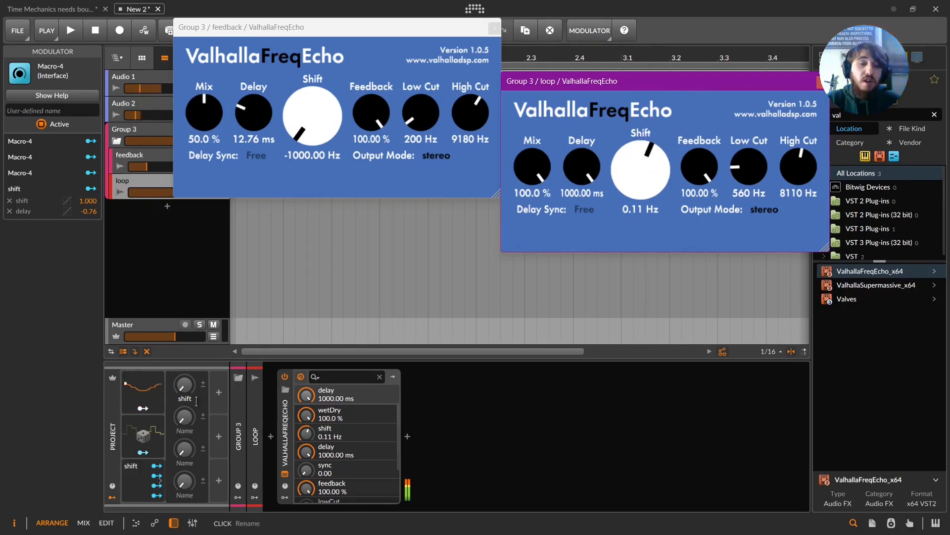
mouse_move(184, 384)
left_mouse_down()
mouse_move(184, 394)
mouse_move(184, 337)
mouse_move(184, 436)
mouse_move(184, 347)
mouse_move(184, 396)
left_mouse_up()
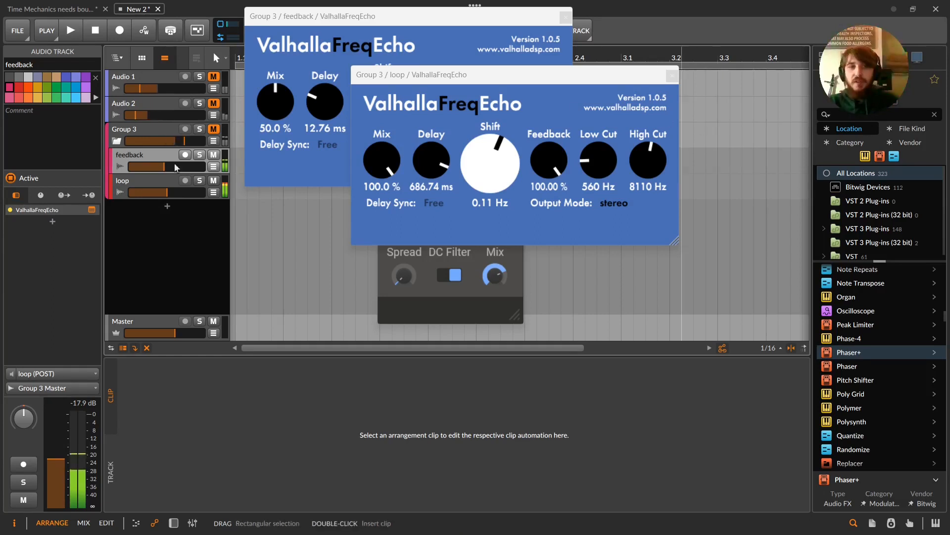
- Show the feedback track's devices and add an effect track to the project
double_click(128, 153)
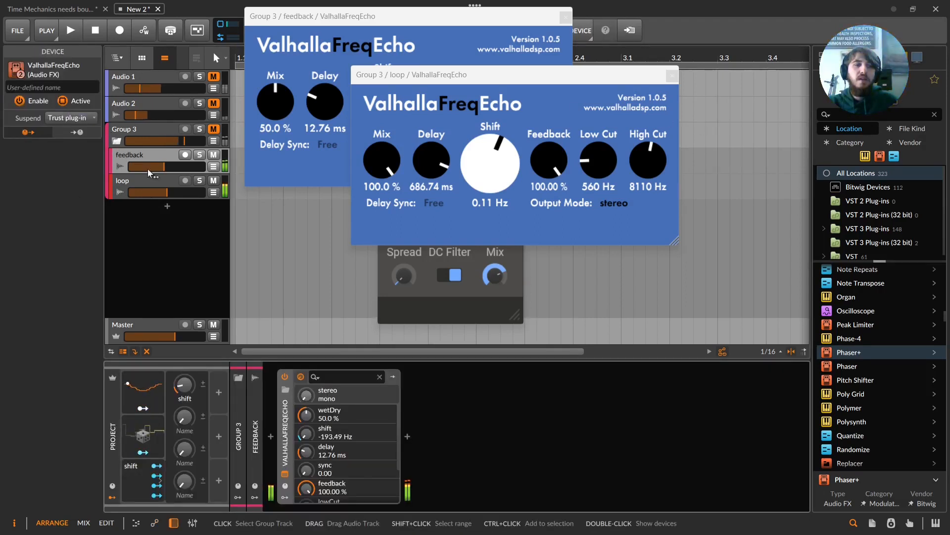
right_click(168, 283)
left_click(183, 325)
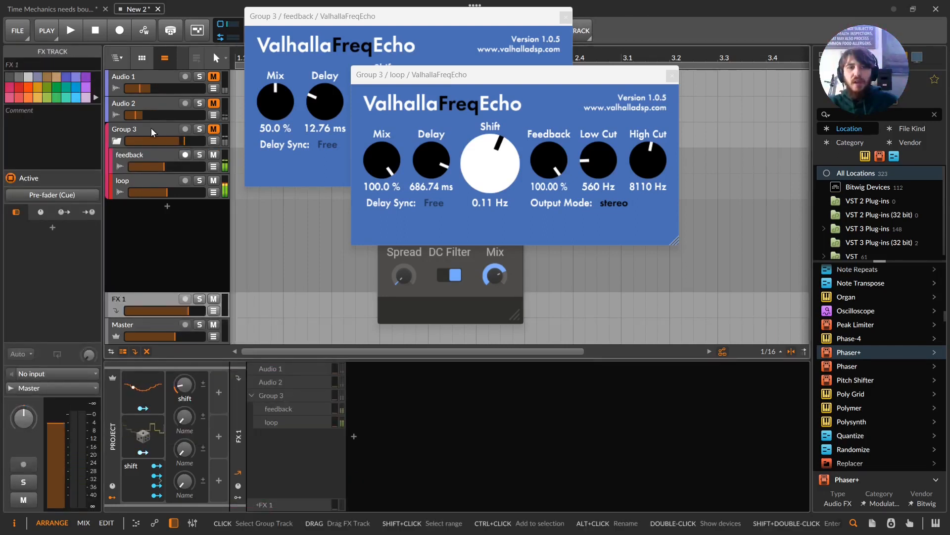
- Audition Group 3 unmuted with its feedback track alternately muted and unmuted, and mute the group again
left_click(150, 128)
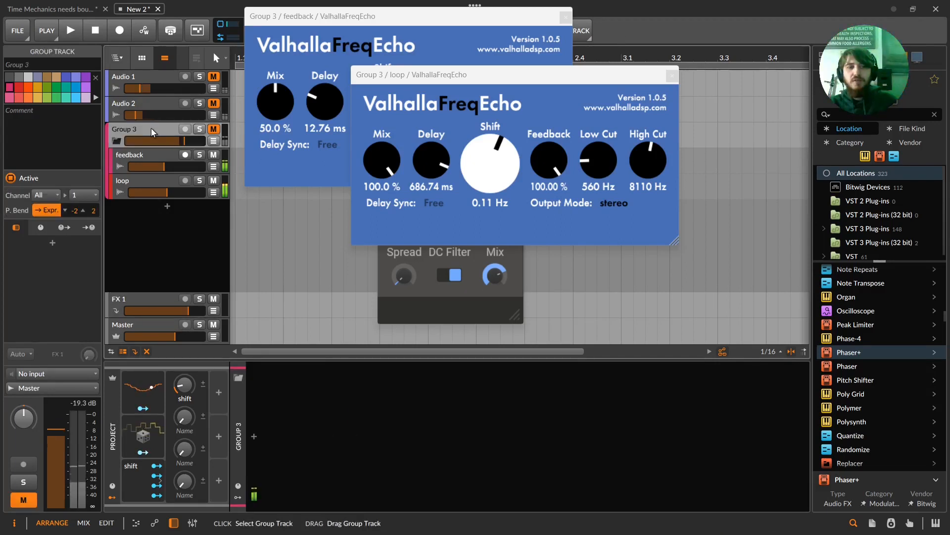
left_click(213, 129)
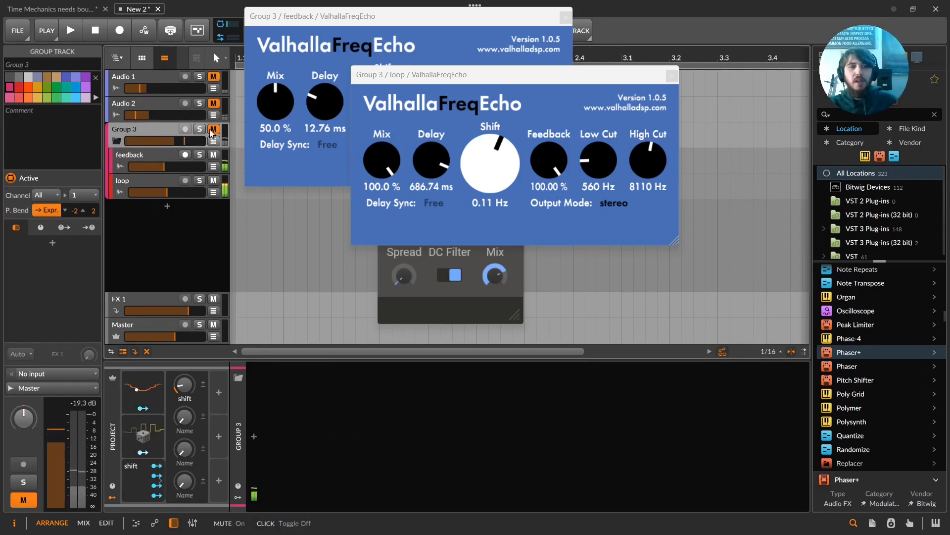
left_click(213, 155)
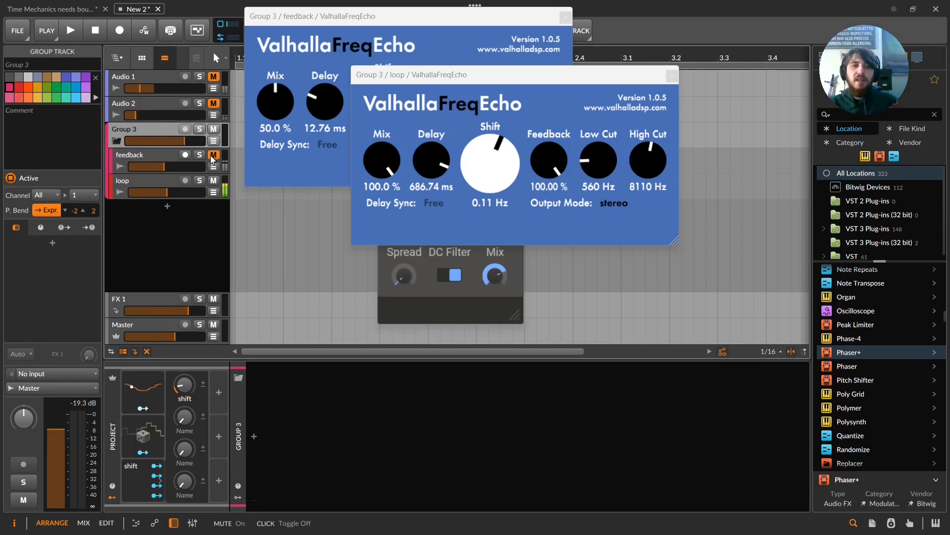
left_click(213, 155)
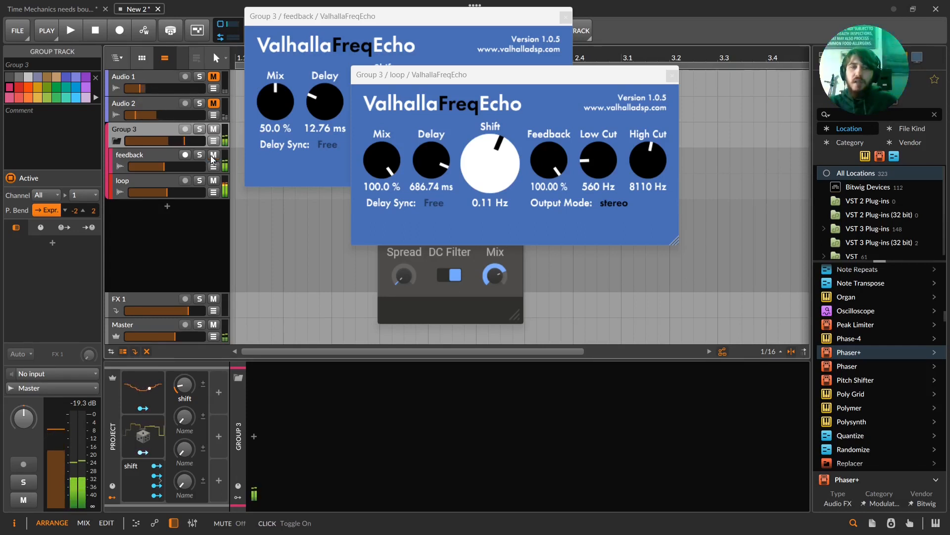
left_click(212, 156)
left_click(171, 154)
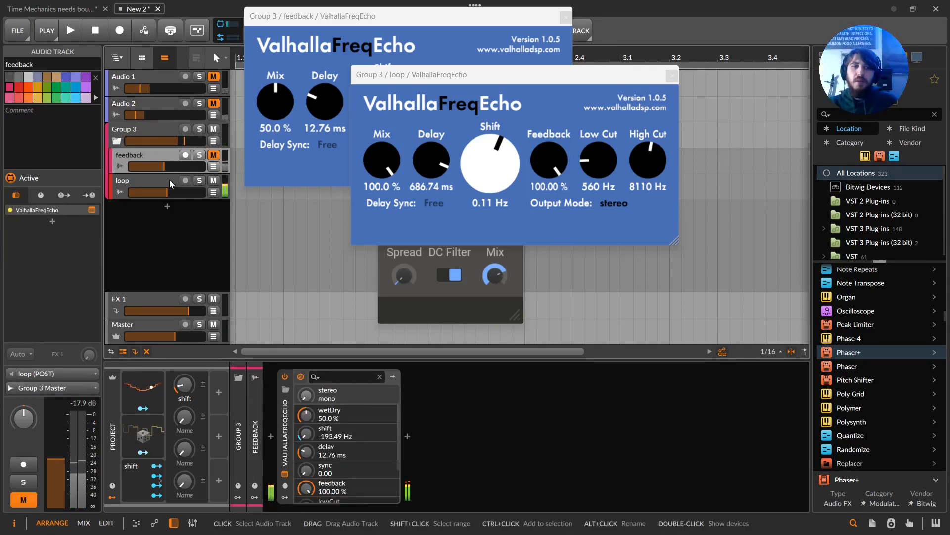
left_click(155, 130)
left_click(214, 154)
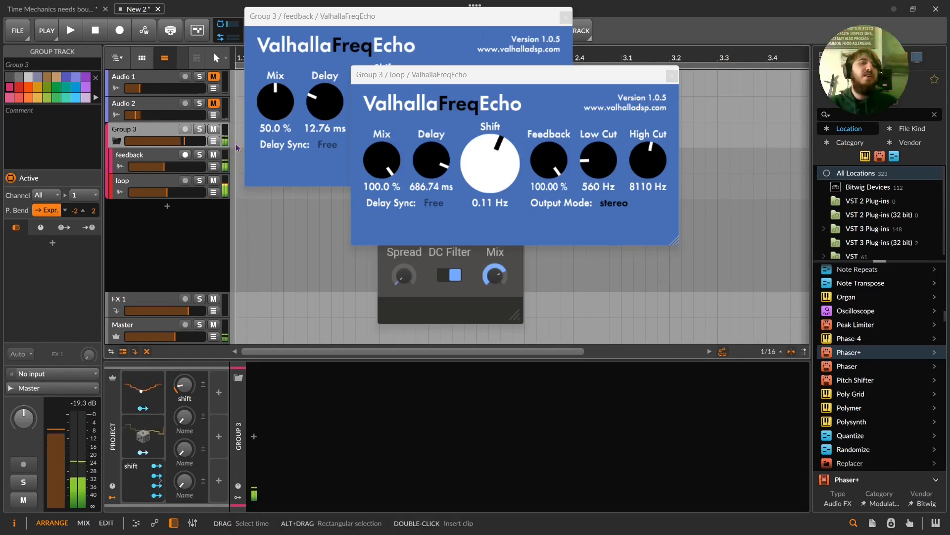
left_click(213, 129)
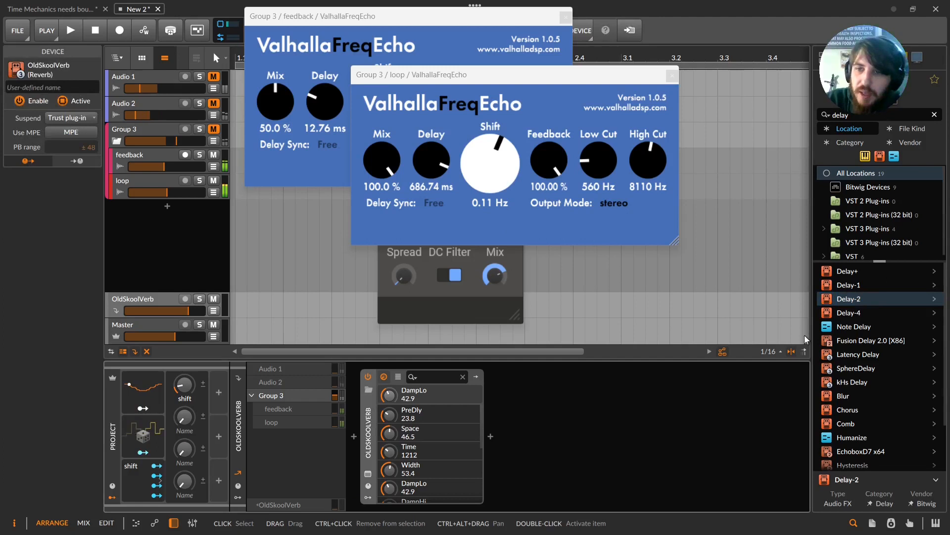
- Insert a Delay-2 after OldSkoolVerb on the effect track and load its Night Insects preset
left_click_drag(806, 339, 491, 388)
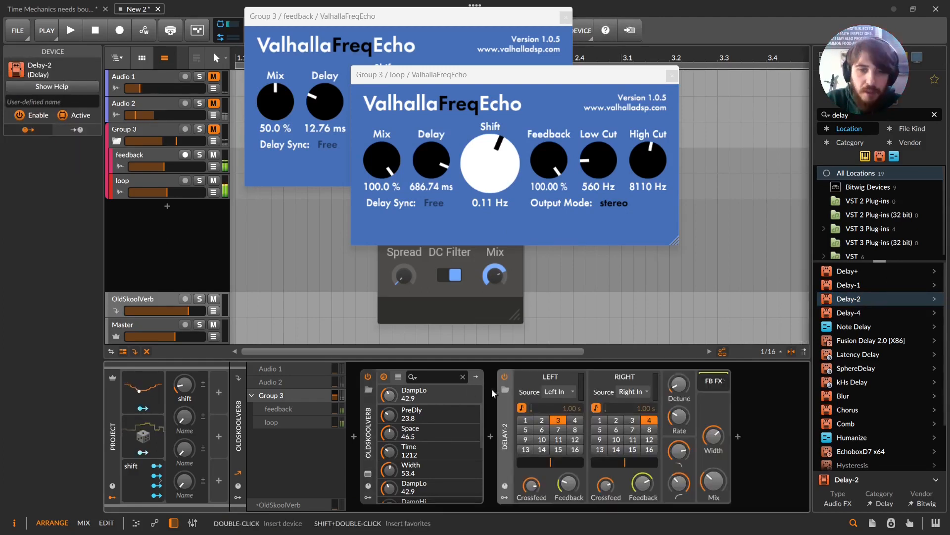
left_click(504, 390)
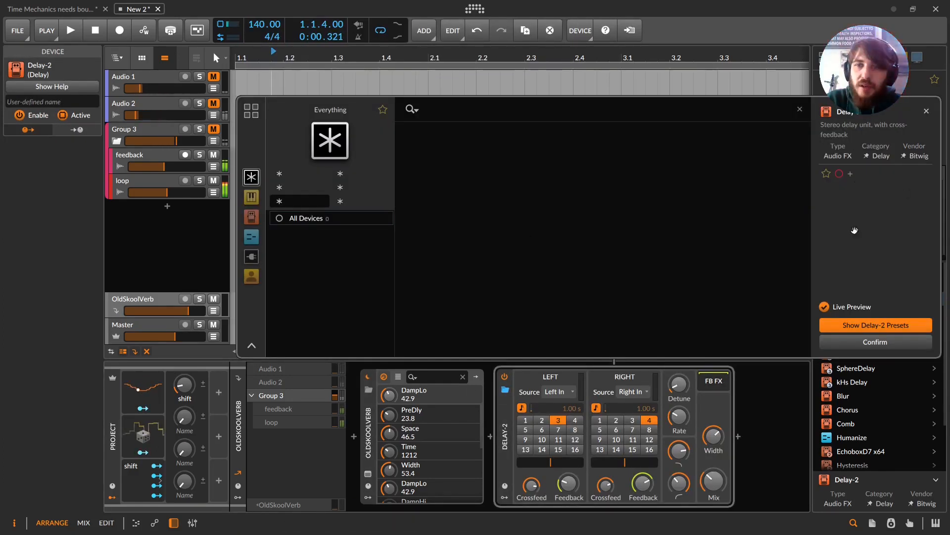
scroll(453, 249, "down", 5)
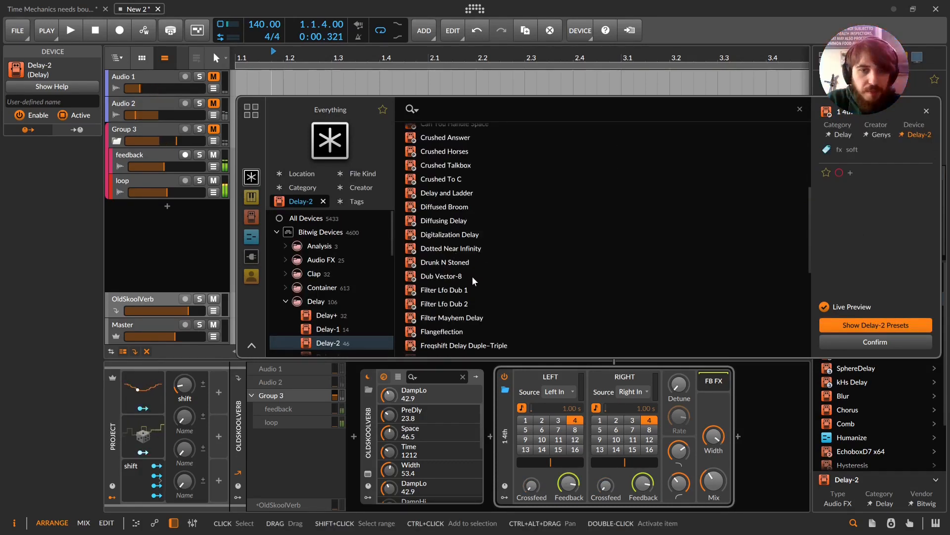
scroll(464, 287, "down", 1)
scroll(465, 298, "up", 5)
scroll(464, 298, "down", 3)
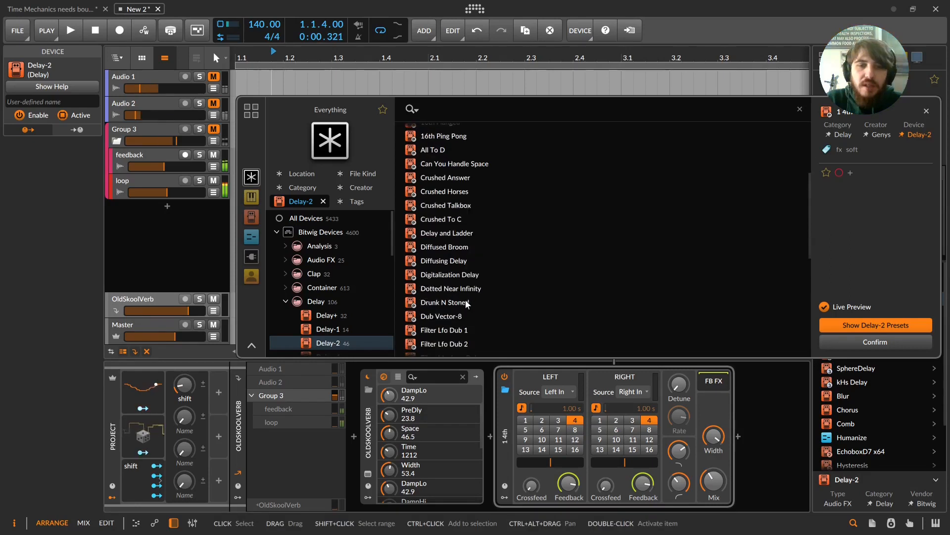
scroll(466, 303, "down", 10)
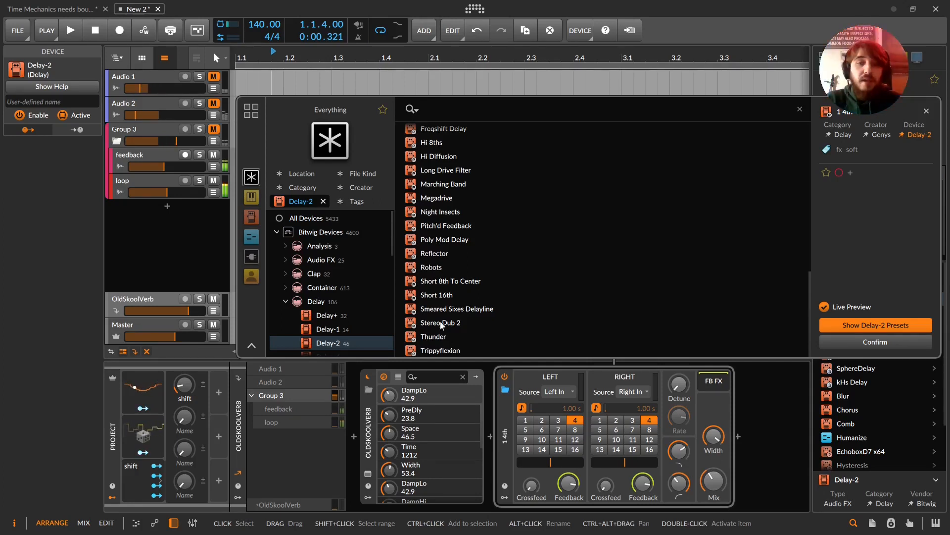
double_click(440, 216)
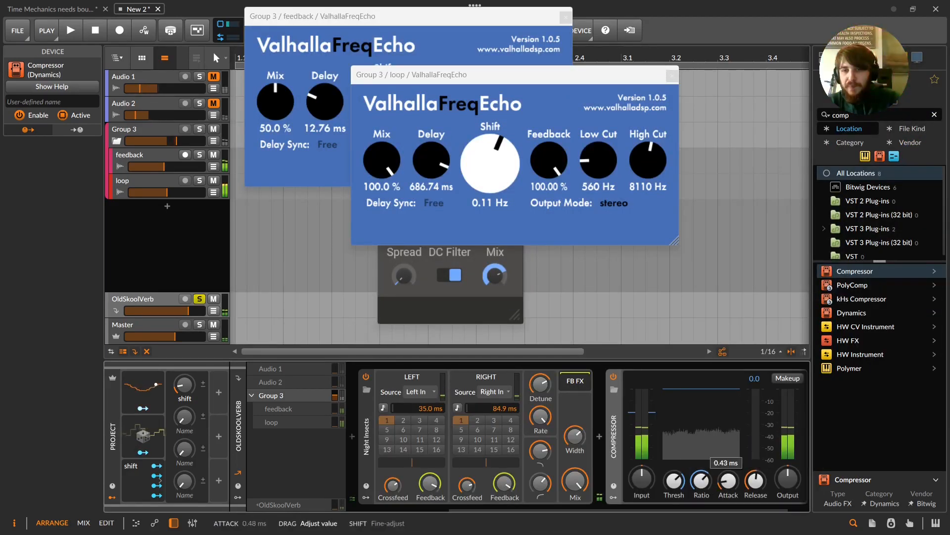
- Set the effect track compressor's threshold to -53.5 dB and output gain to +0.6 dB, and take the track out of solo
left_click_drag(701, 483, 674, 488)
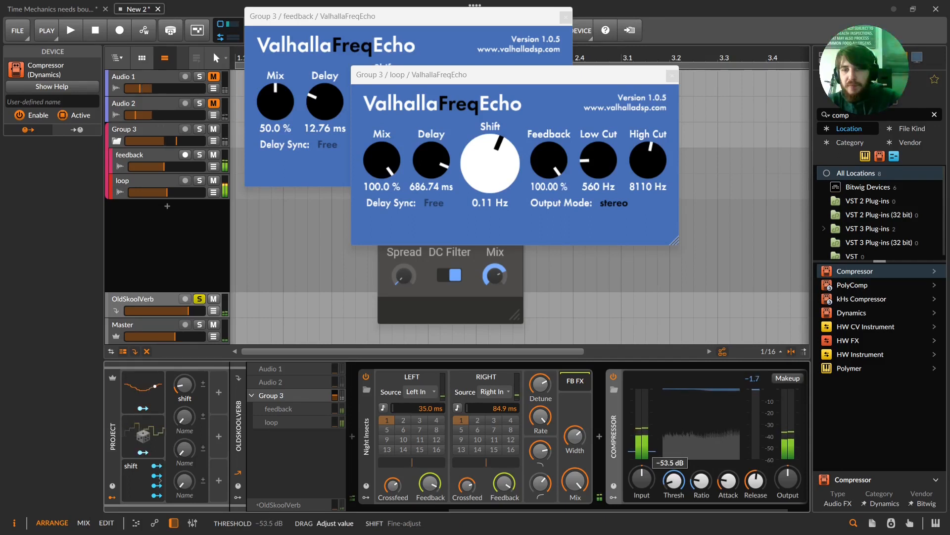
left_click_drag(786, 476, 786, 474)
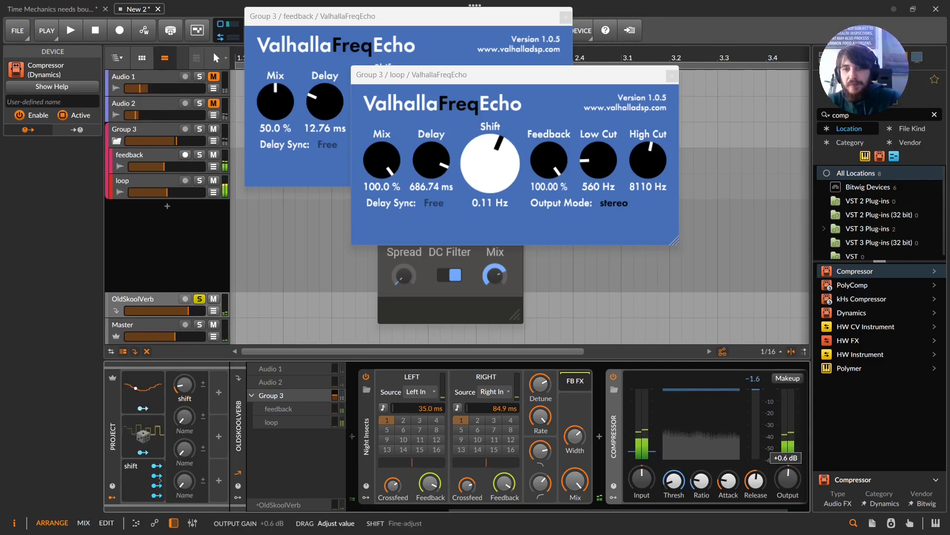
left_click(200, 300)
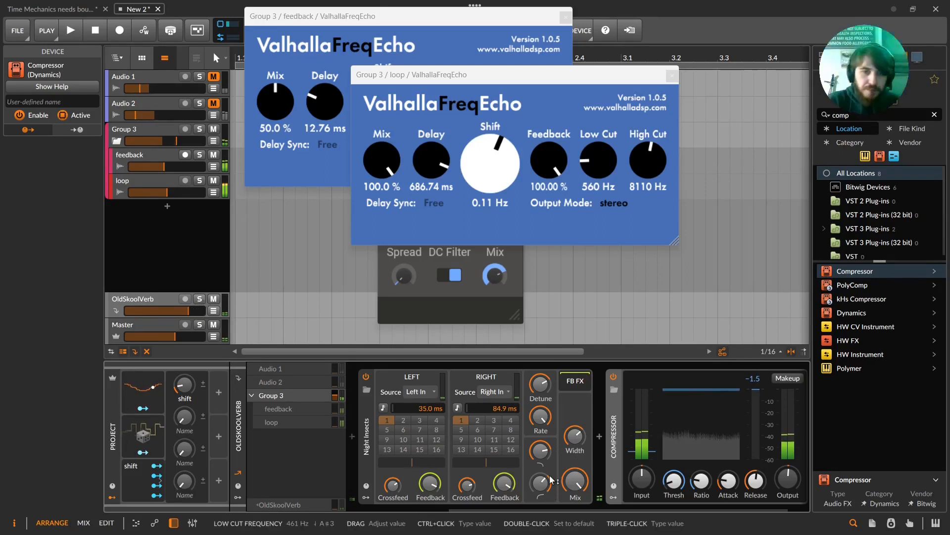
- Set the Night Insects delay's Mix to 100 % and briefly solo the effect track to check it
left_click_drag(570, 485, 570, 484)
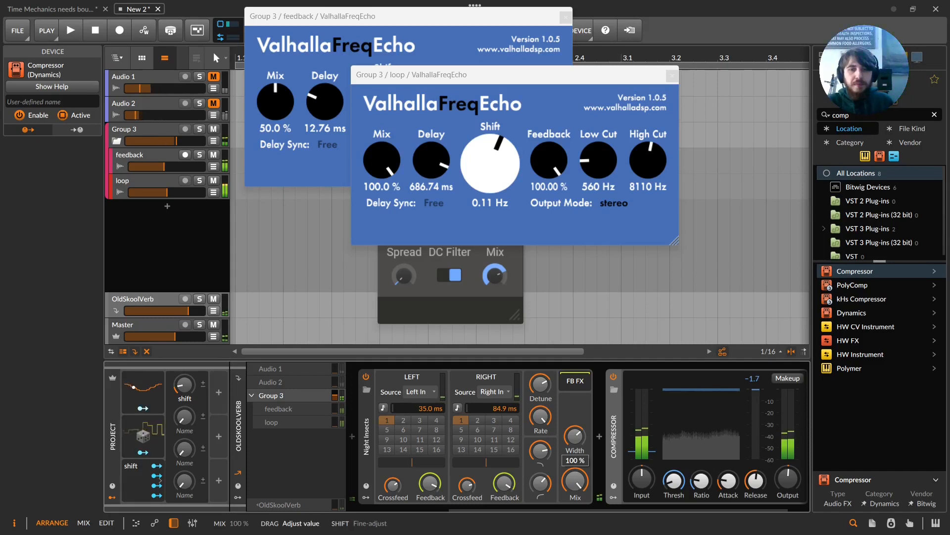
left_click_drag(570, 510, 451, 515)
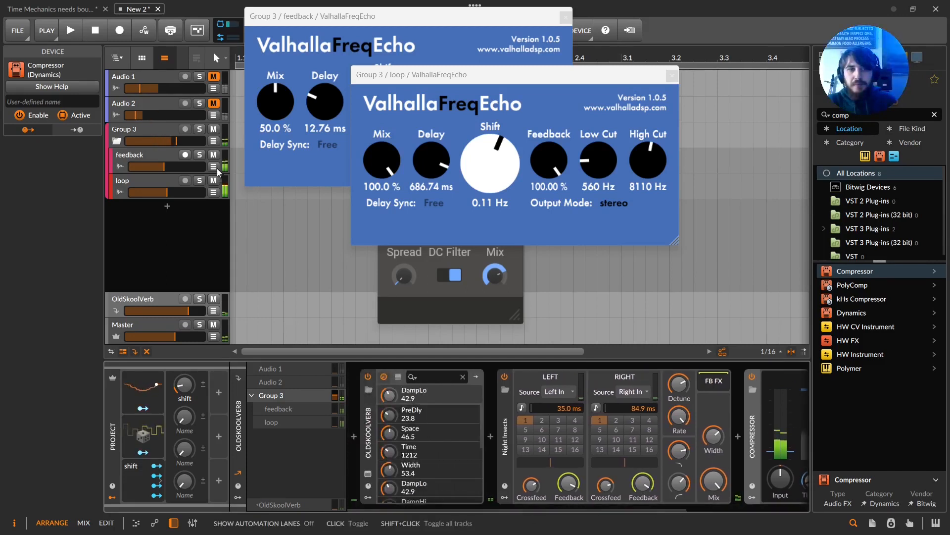
left_click(199, 300)
left_click(200, 301)
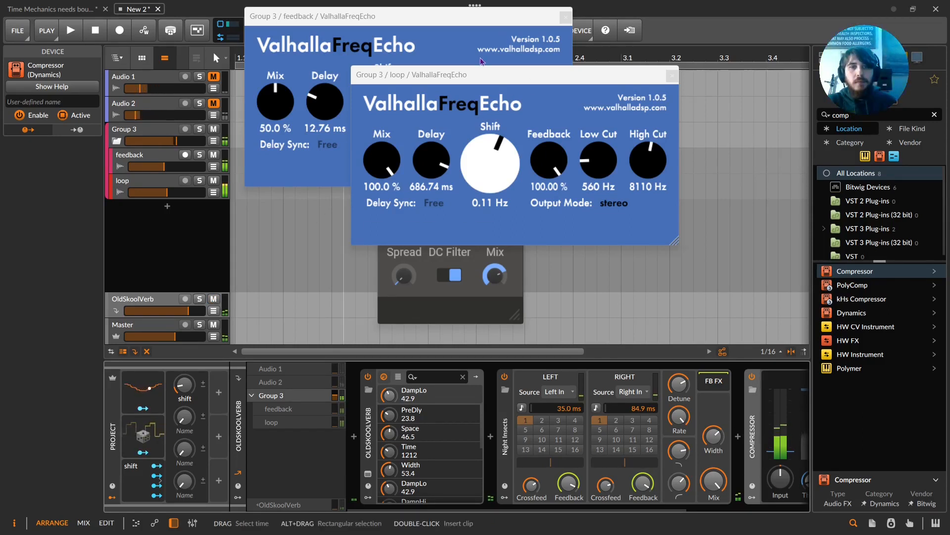
- Move the loop echo window aside and sweep the shift macro up to 98.4 % and back down to 1.20 %
left_click_drag(486, 75, 532, 68)
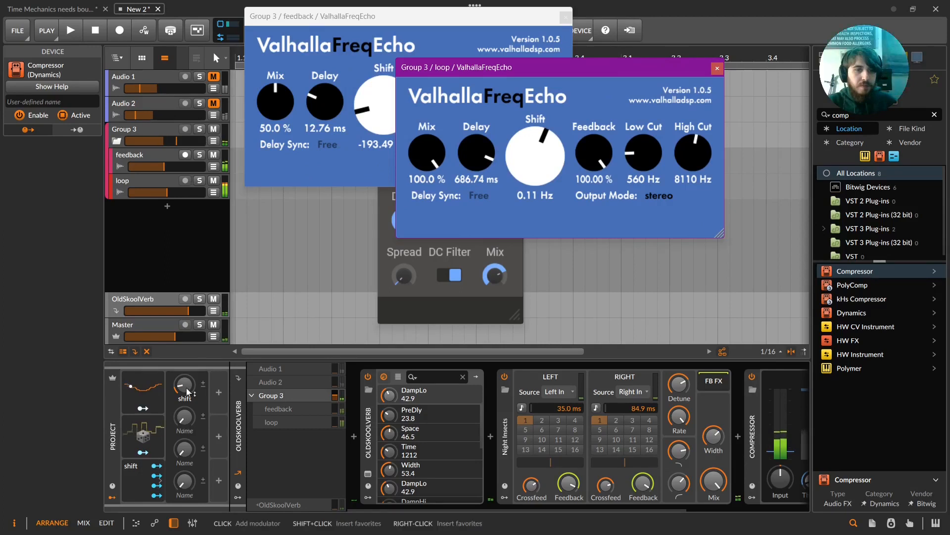
left_click_drag(184, 384, 184, 349)
mouse_move(184, 384)
left_mouse_down()
mouse_move(184, 364)
mouse_move(185, 398)
mouse_move(184, 380)
left_mouse_up()
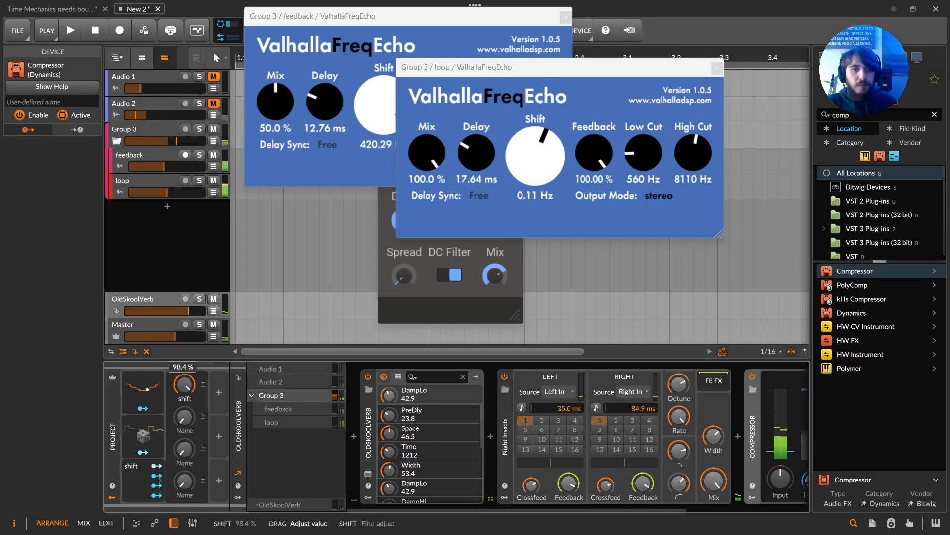
left_click_drag(184, 401, 184, 458)
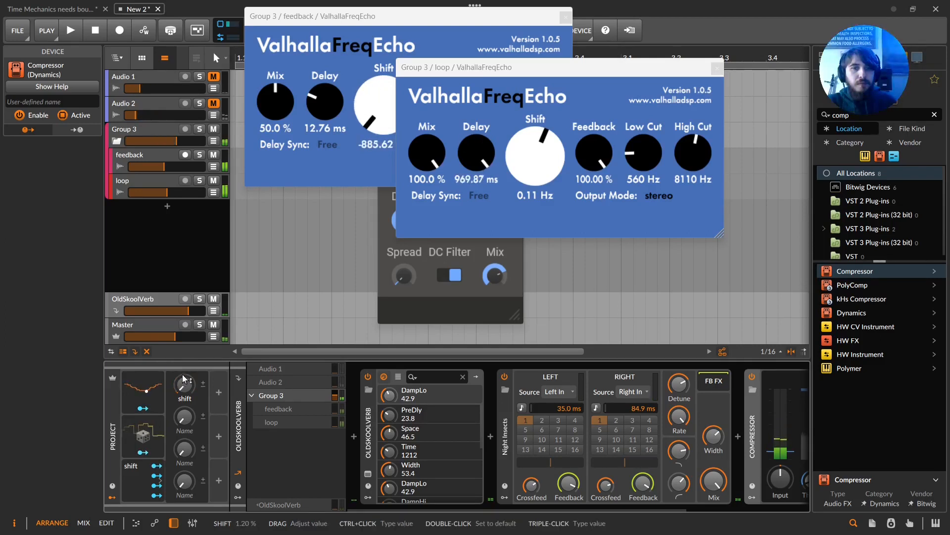
- Compare the sound with the OldSkoolVerb track muted and unmuted while raising the shift macro to 22.0 % and beyond
left_click(213, 299)
left_click_drag(185, 385, 184, 363)
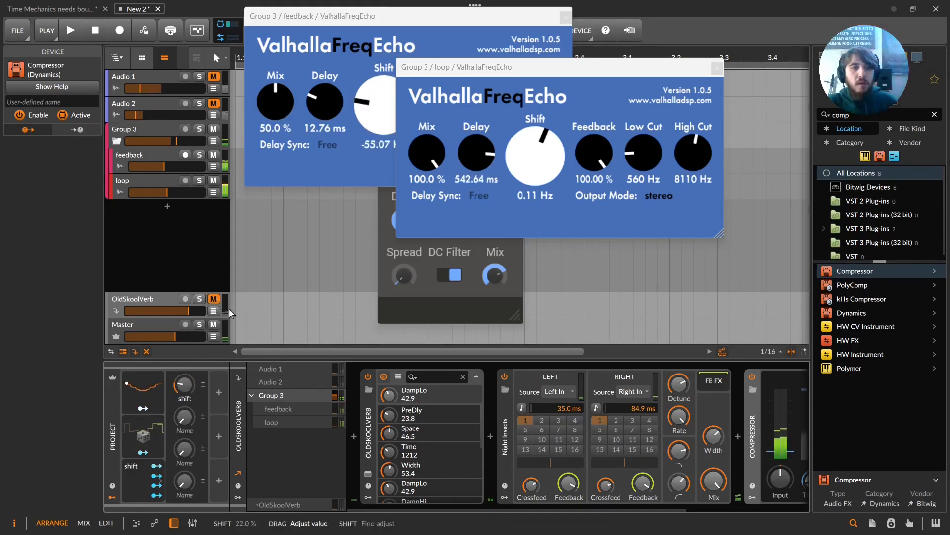
left_click(168, 303)
left_click_drag(181, 372, 181, 336)
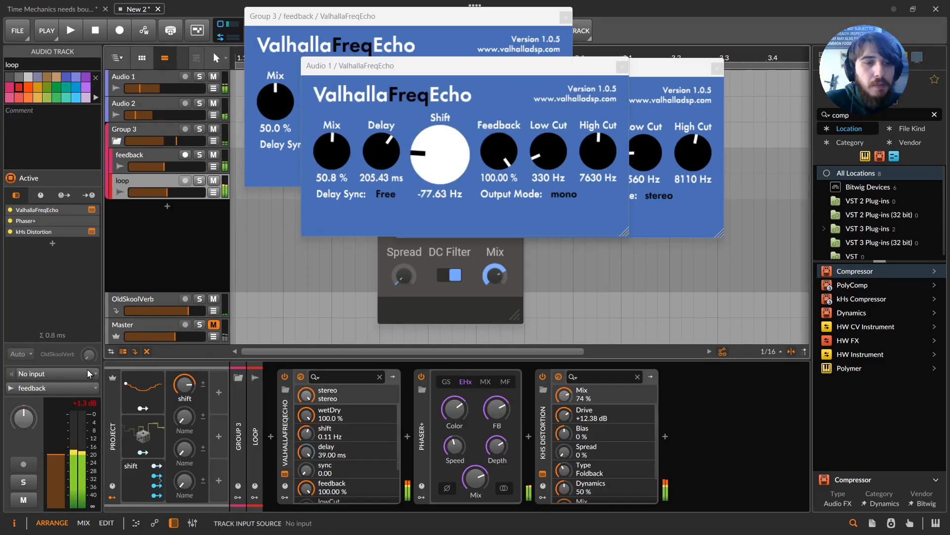
- Set the loop track's audio input to feedback (POST) from Group 3
left_click(87, 372)
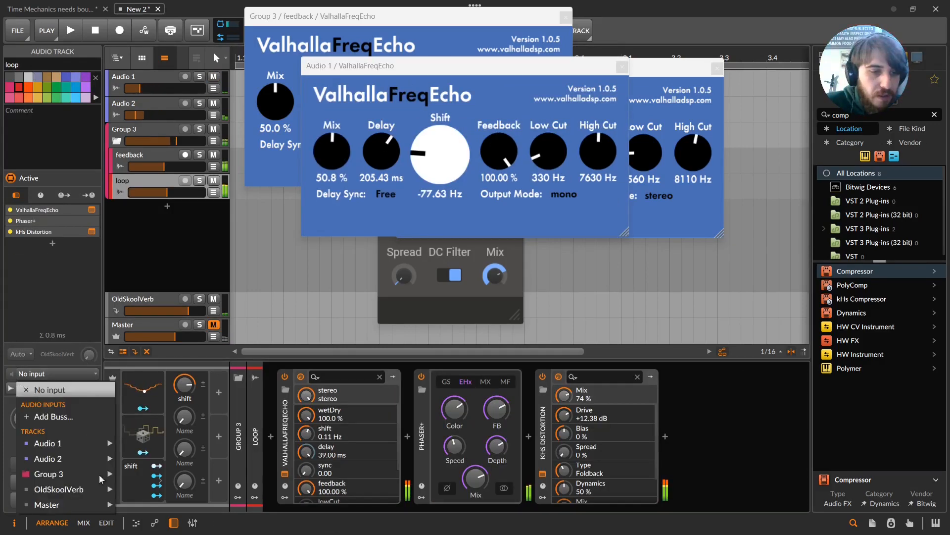
mouse_move(104, 474)
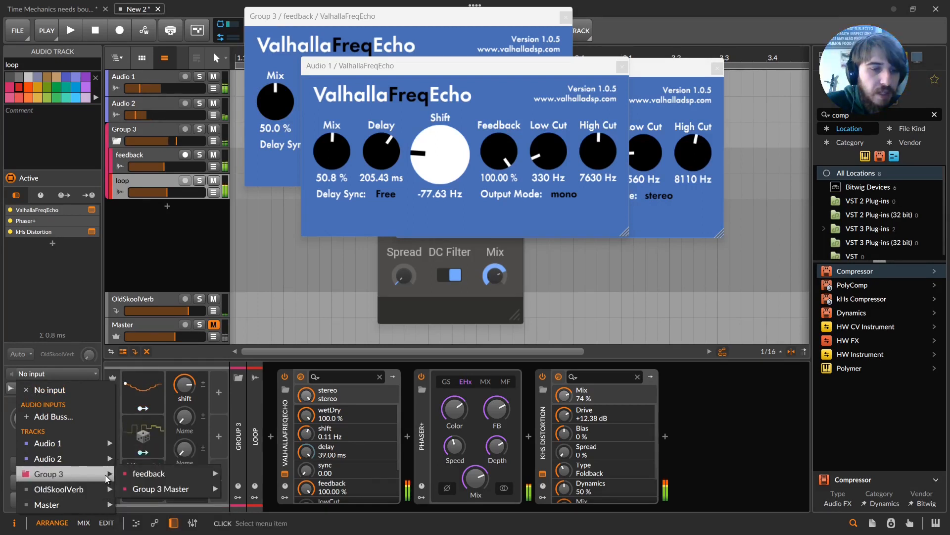
mouse_move(193, 474)
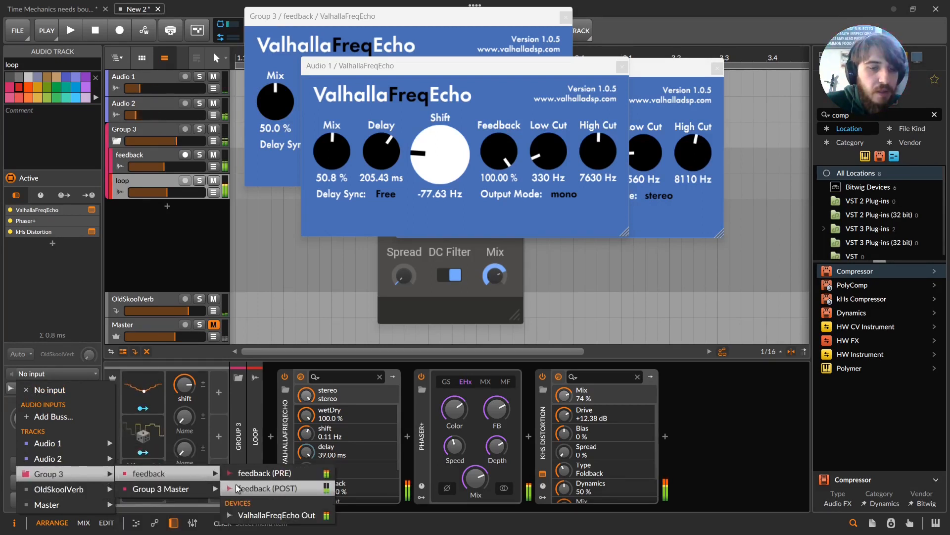
left_click(237, 488)
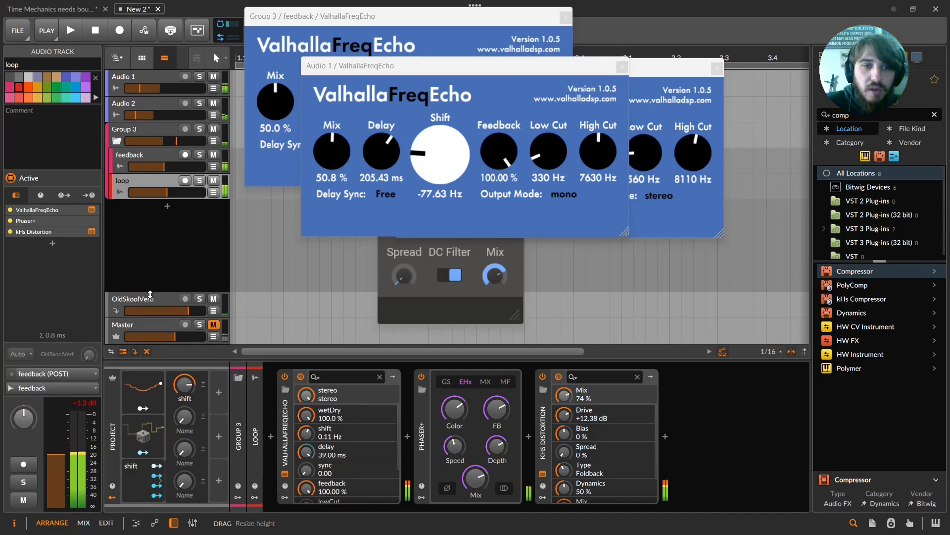
- Unmute the Master track and mute Audio 2
left_click(213, 328)
left_click(213, 103)
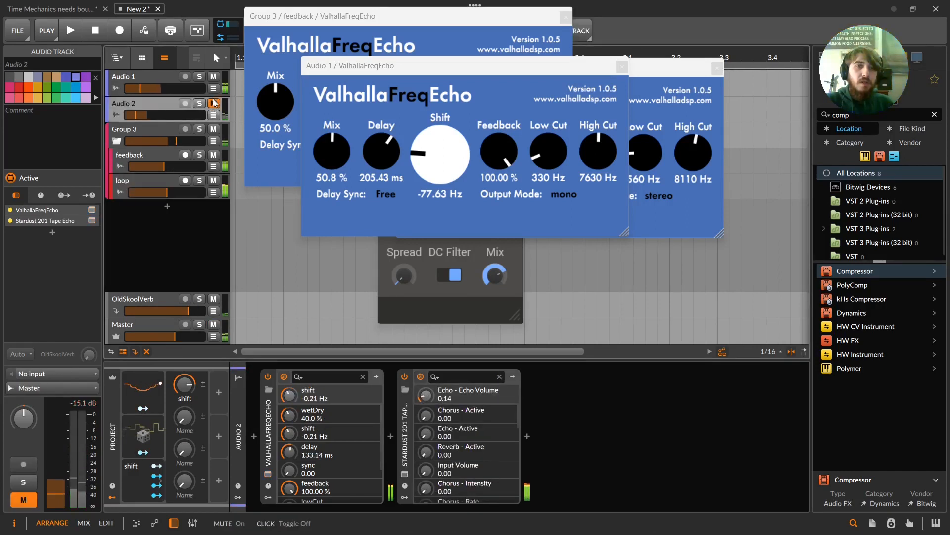
- Mute Audio 1 and set the loop track's audio input to feedback (POST) from Group 3
left_click(214, 77)
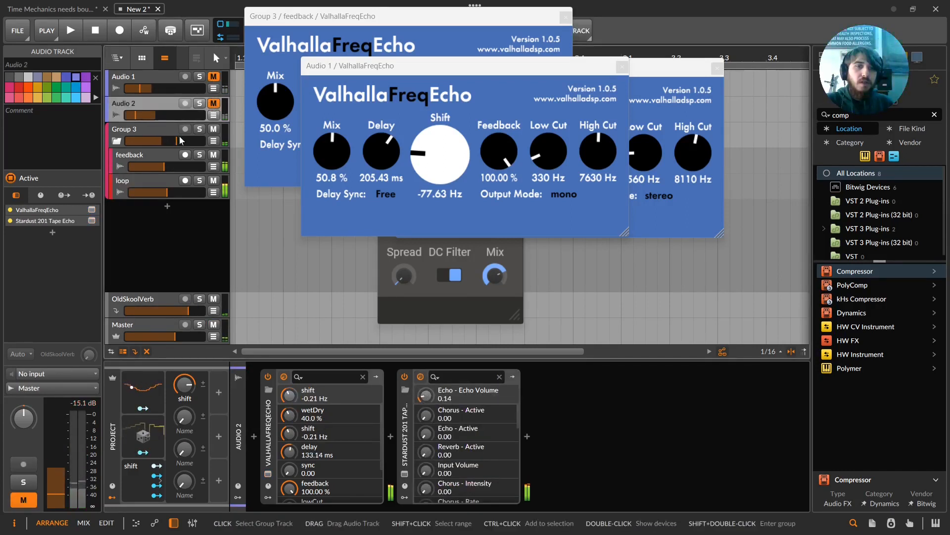
left_click(162, 182)
left_click(60, 387)
left_click(70, 387)
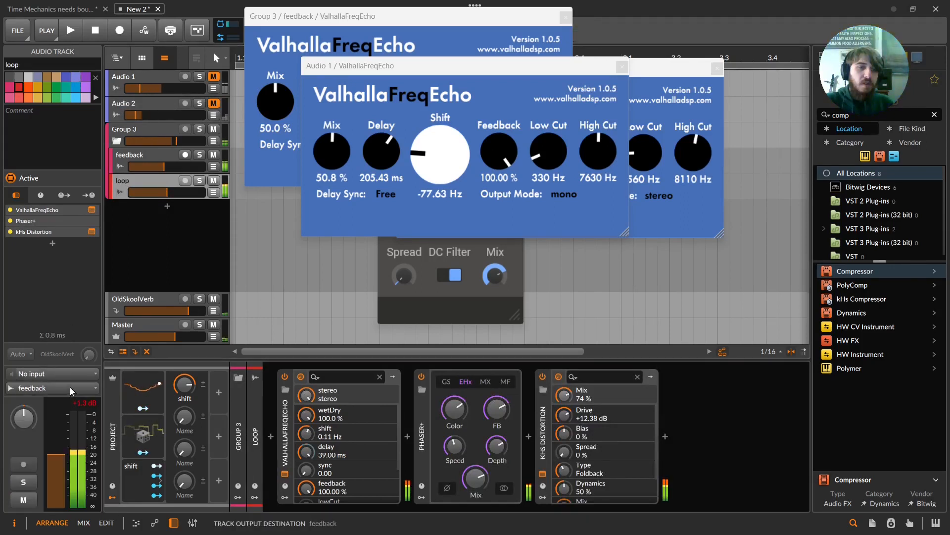
left_click(69, 373)
mouse_move(74, 465)
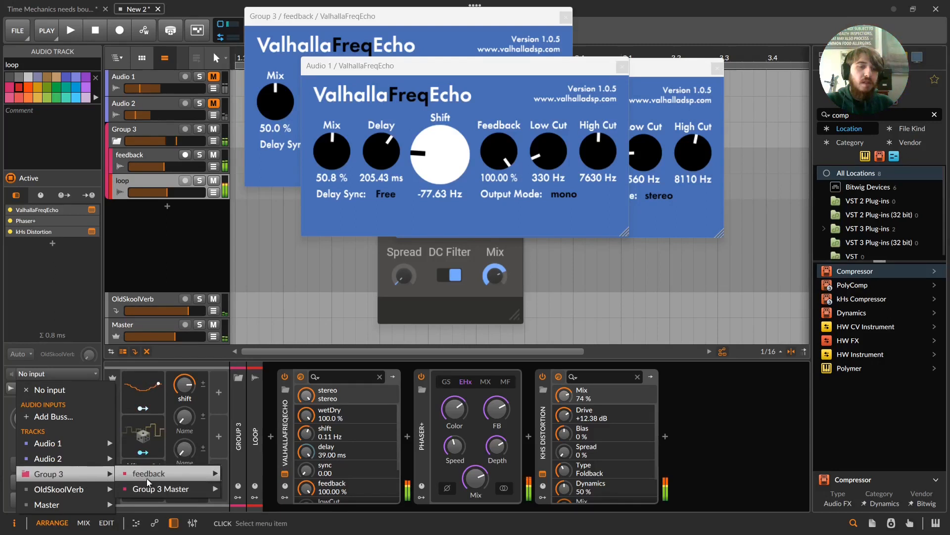
mouse_move(145, 475)
left_click(226, 490)
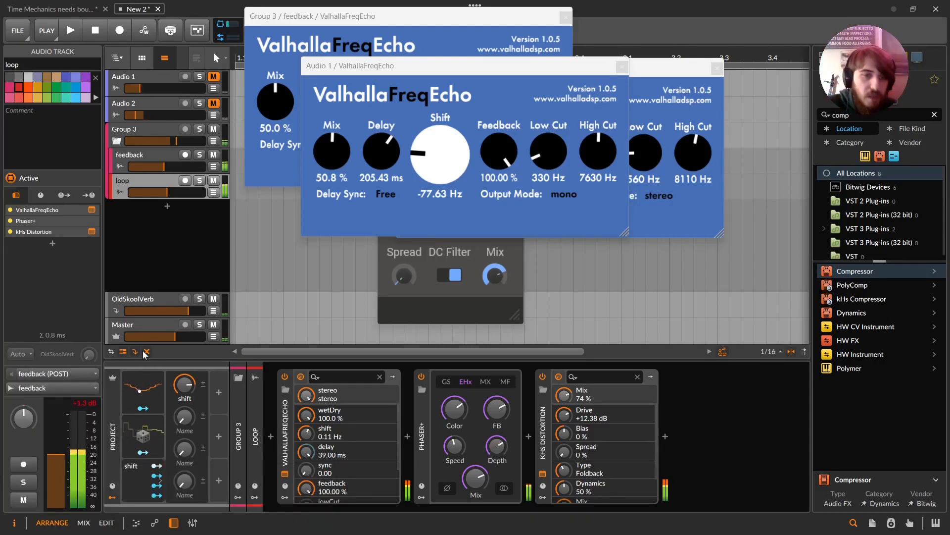
- Lower the loop track's volume slightly and set the Audio 1 echo's mix to 100.0 %
left_click_drag(185, 385, 185, 360)
left_click_drag(188, 193, 176, 192)
left_click_drag(331, 151, 332, 92)
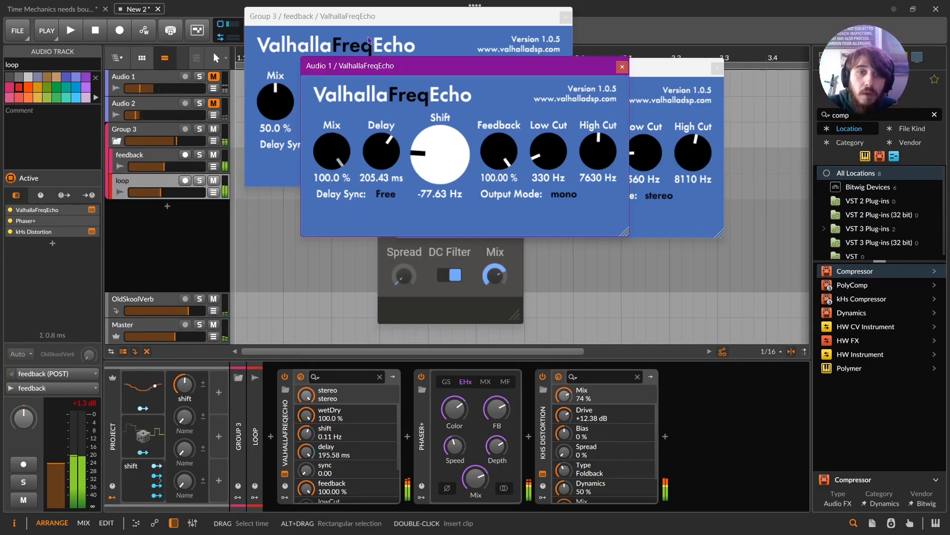
- Sweep the shift macro up to 82.8 % and back down to 22.4 %
left_click(186, 384)
left_click_drag(185, 382, 185, 366)
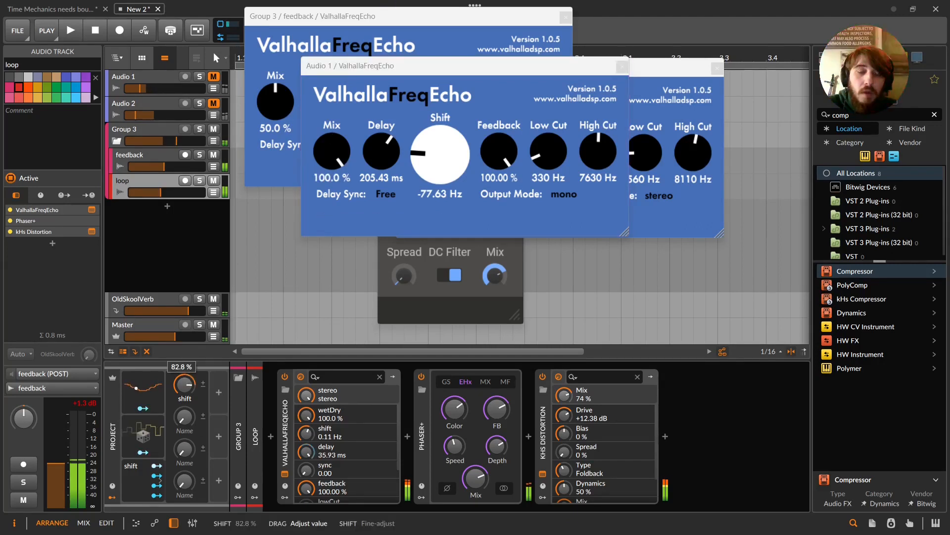
left_click_drag(185, 367, 176, 401)
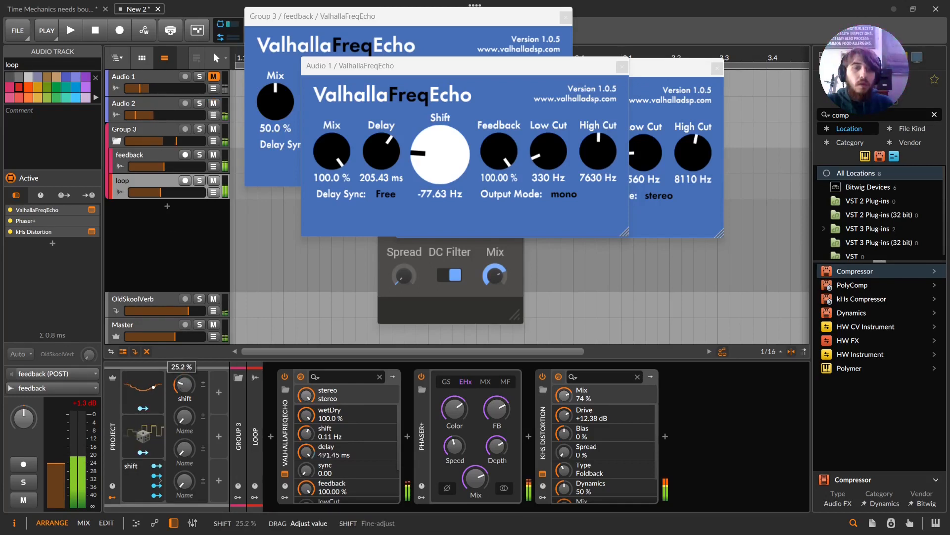
left_click_drag(177, 407, 177, 388)
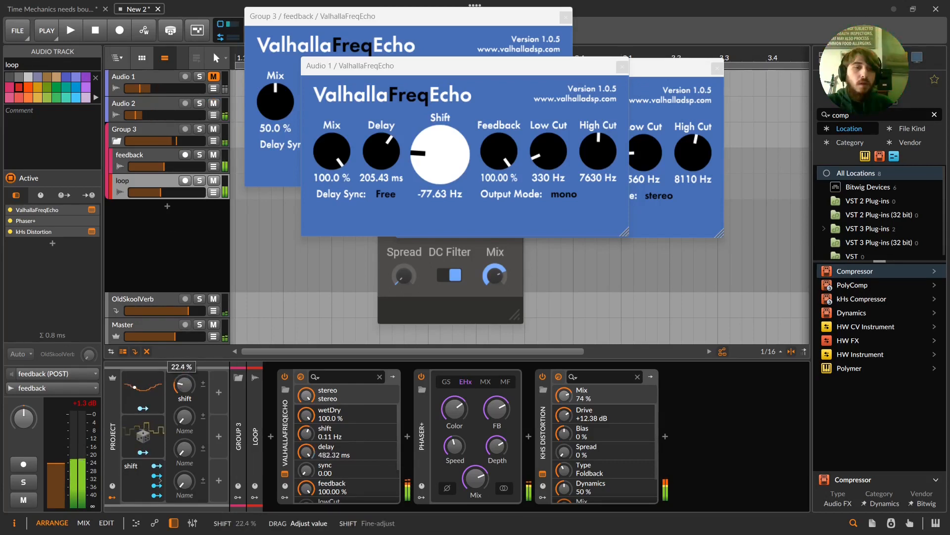
- Compare the input and output routing and device chains of the feedback and loop tracks
left_click(162, 156)
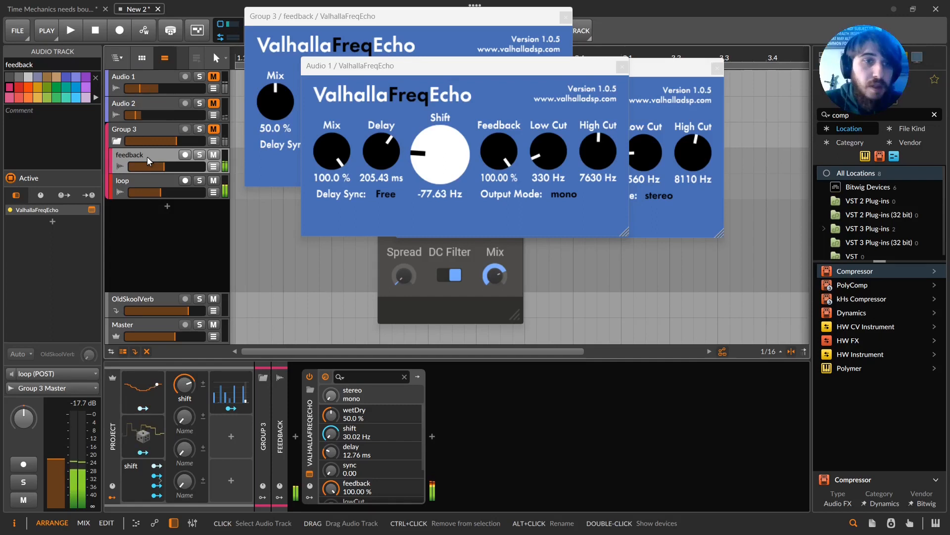
left_click(124, 189)
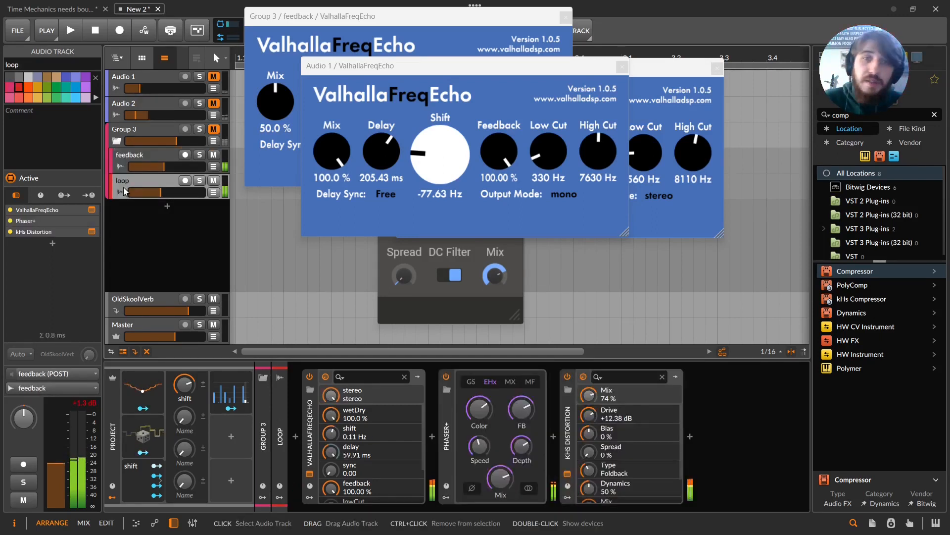
left_click(117, 162)
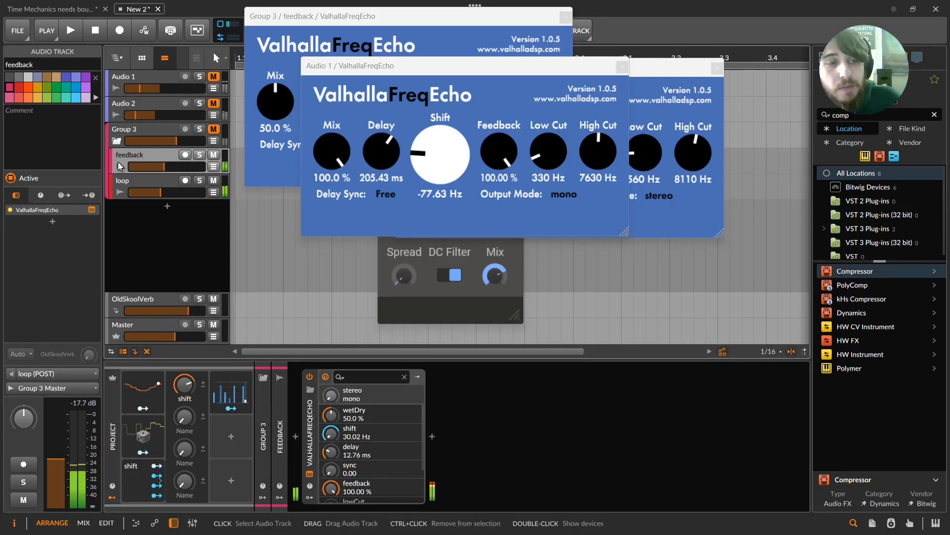
left_click(119, 186)
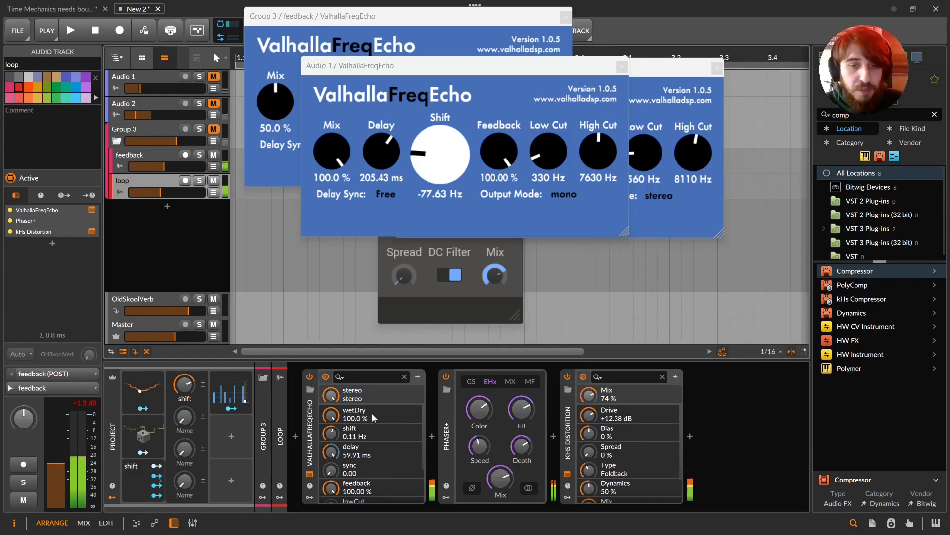
left_click(129, 156)
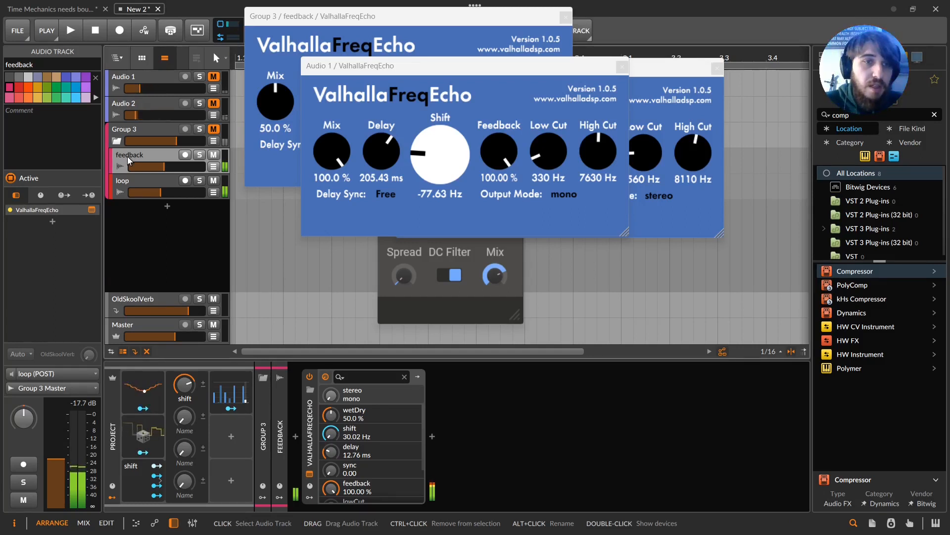
- Compare the sound with the feedback track muted and soloed, and with the loop track muted and unmuted
left_click(215, 155)
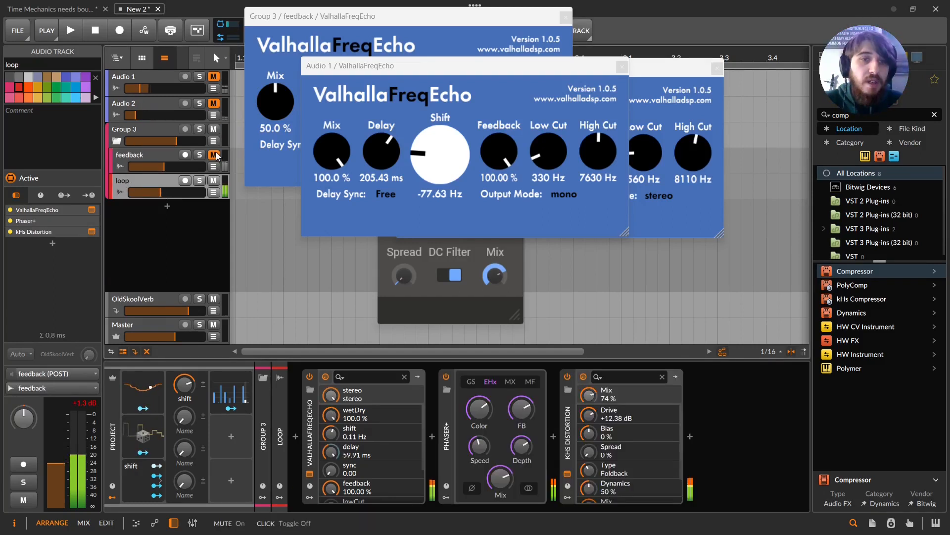
left_click(214, 155)
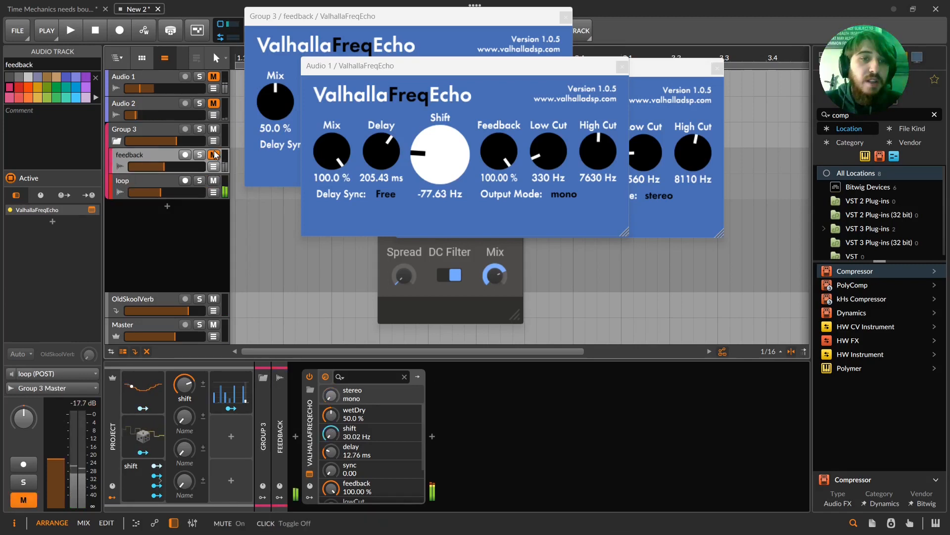
left_click(200, 155)
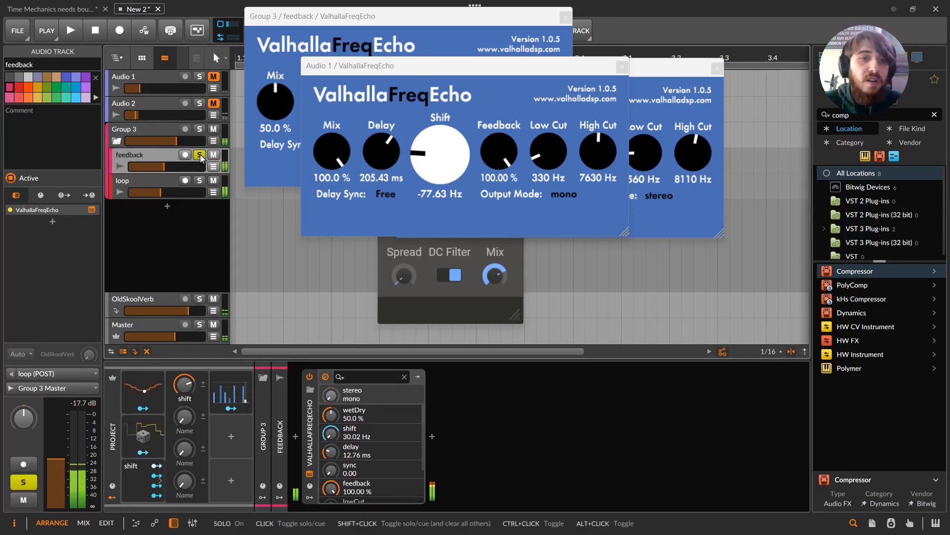
left_click(214, 182)
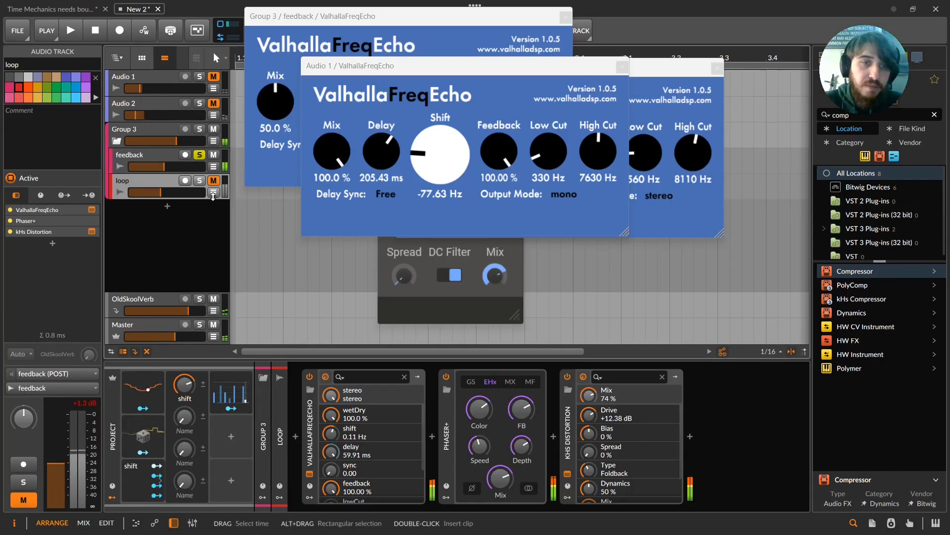
left_click(213, 181)
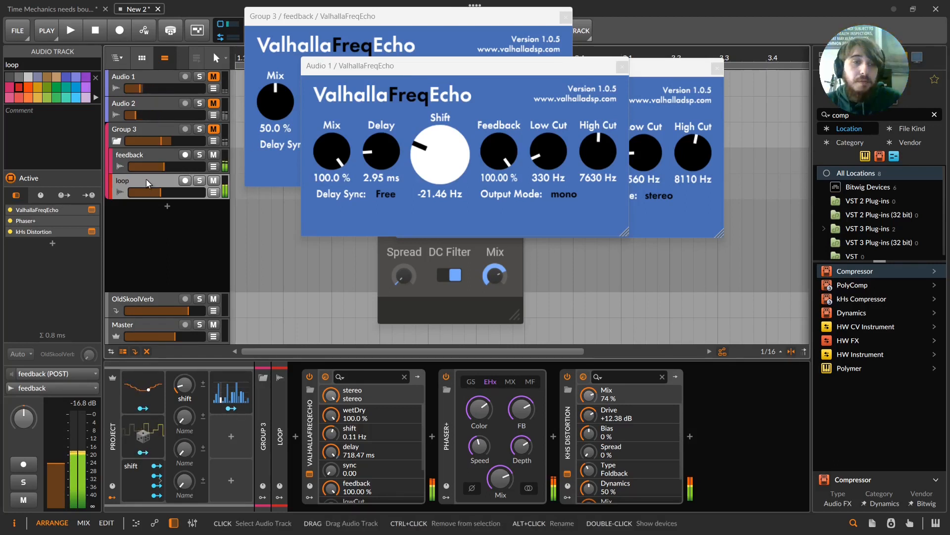
- Select the feedback track and move the shift macro through 36.4 % to 58.0 %
left_click(148, 148)
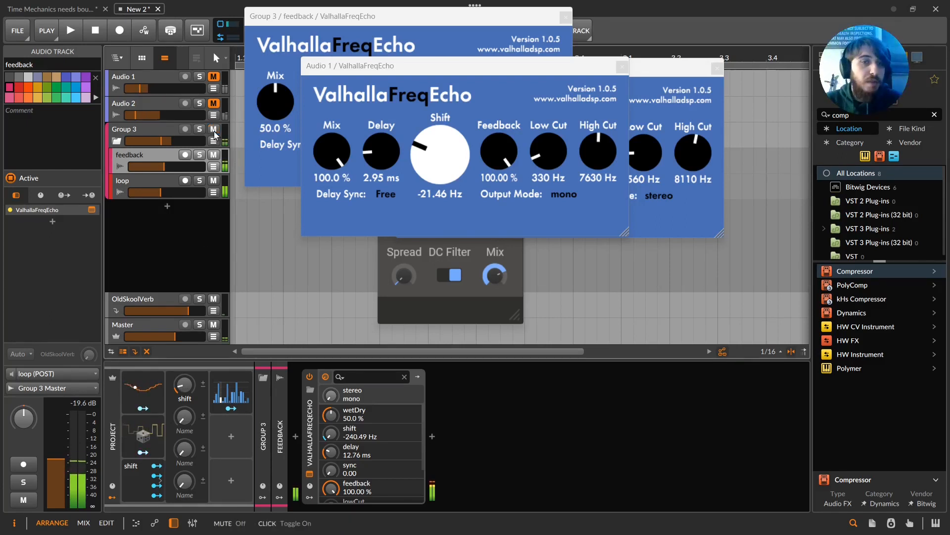
left_click_drag(182, 387, 181, 383)
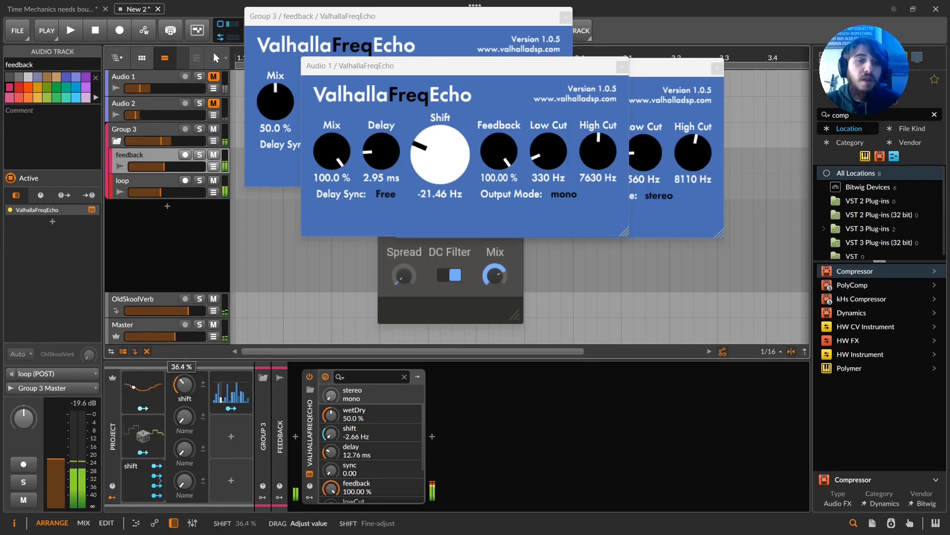
left_click_drag(181, 383, 181, 399)
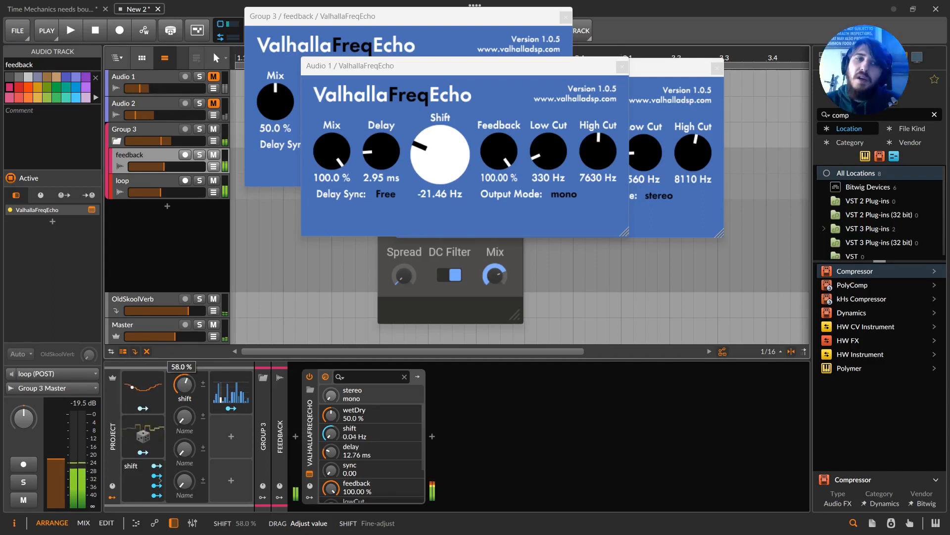
- Listen to Audio 1 and Audio 2 in turn by briefly unmuting each track
left_click(213, 77)
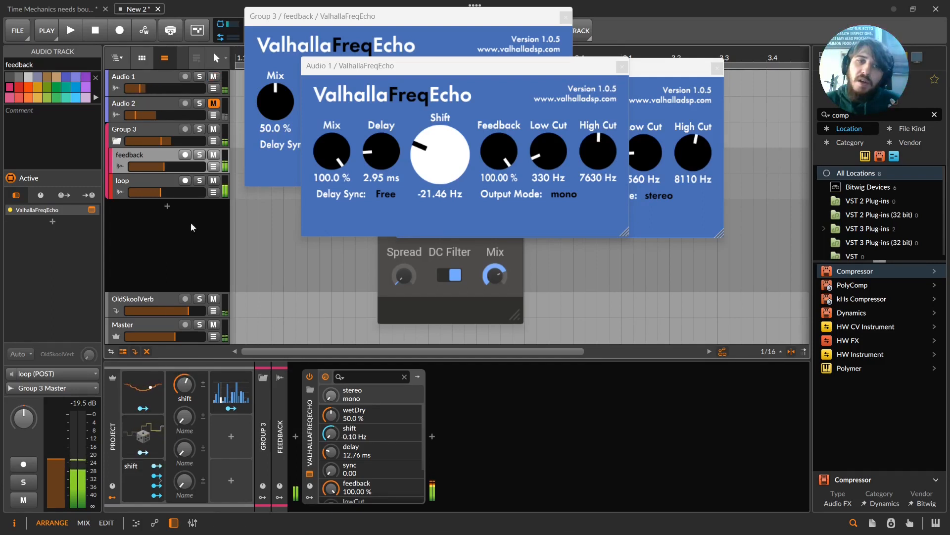
left_click(213, 77)
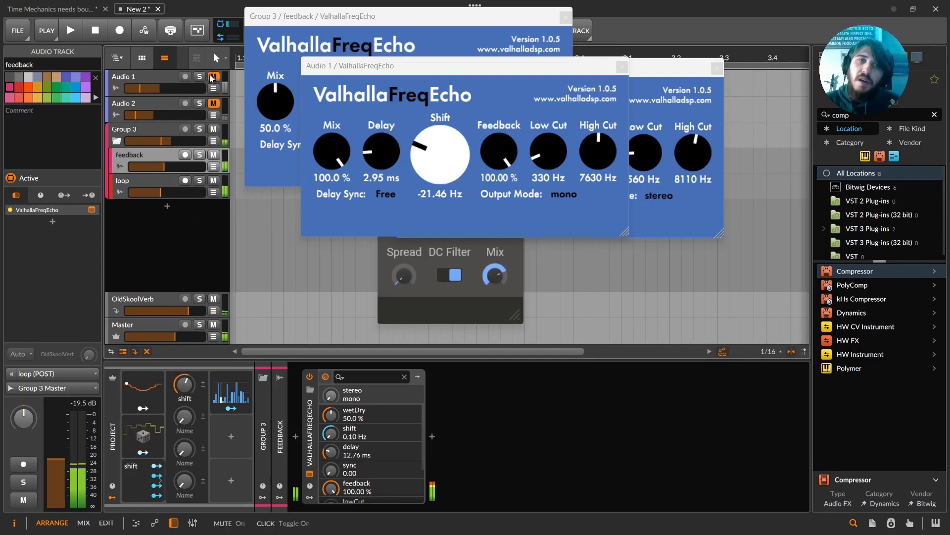
left_click(215, 104)
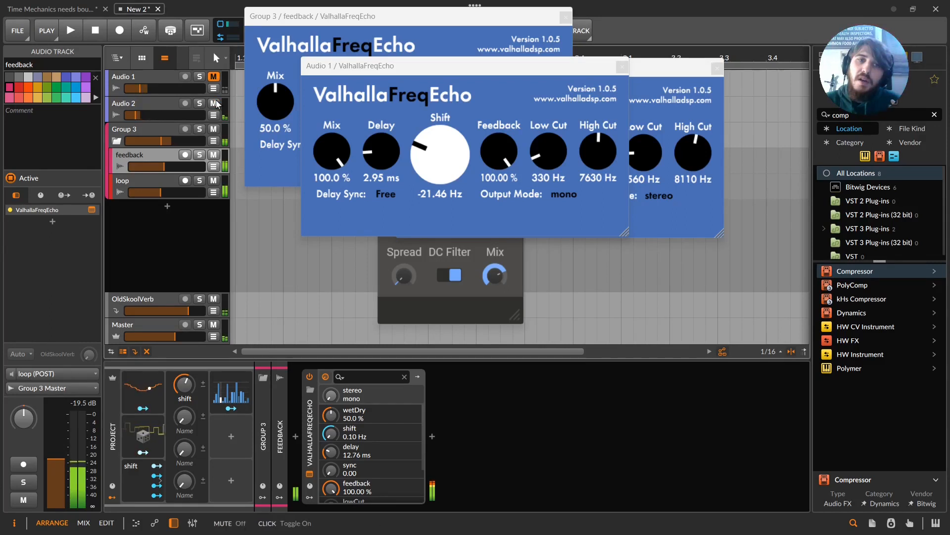
left_click(215, 104)
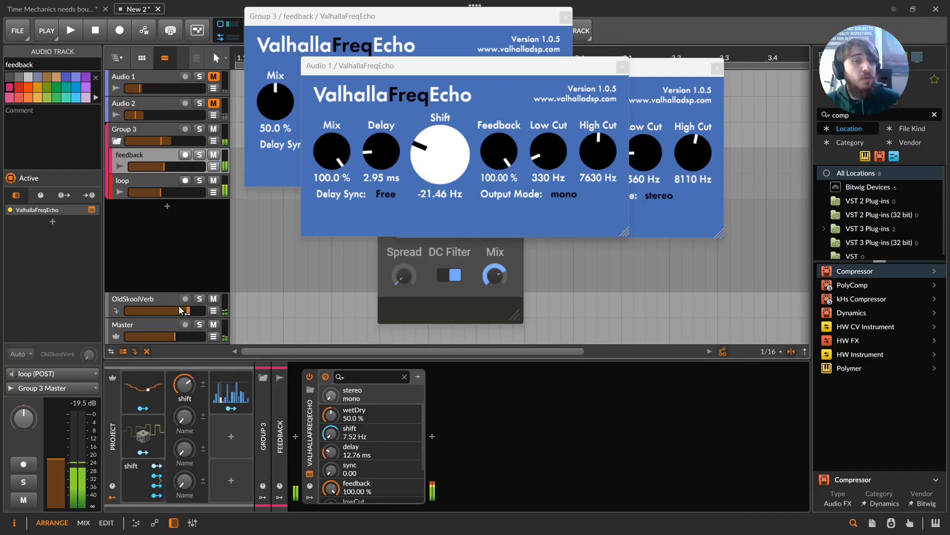
- Start playback and draw a rising-then-falling curve across the 16 steps of the project's Steps modulator
key("space")
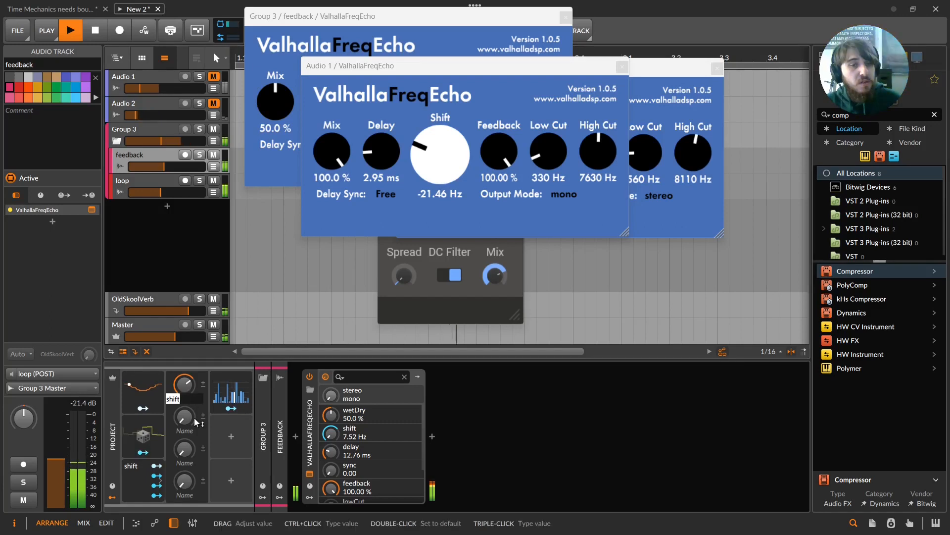
left_click(231, 391)
mouse_move(235, 379)
left_mouse_down()
mouse_move(302, 418)
mouse_move(384, 410)
mouse_move(221, 401)
mouse_move(270, 393)
mouse_move(356, 412)
mouse_move(388, 436)
left_mouse_up()
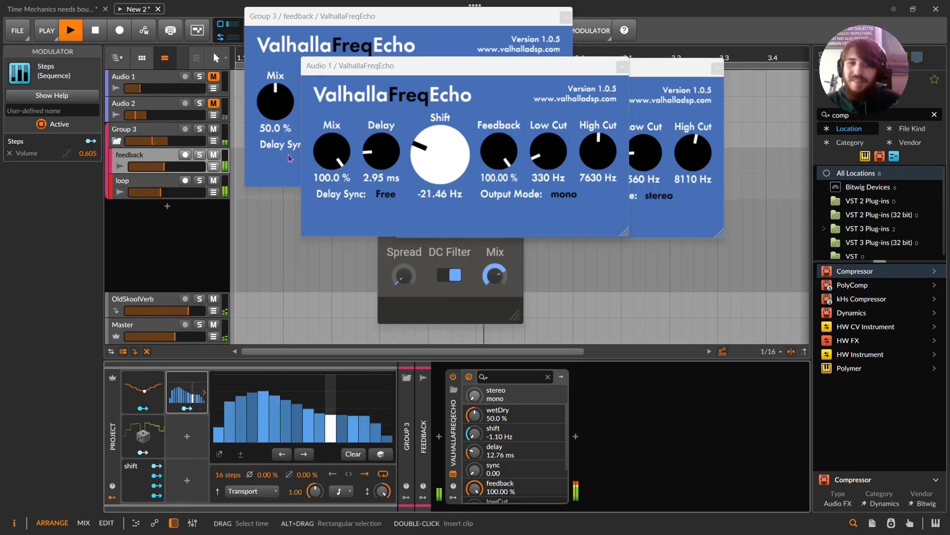
- Unmute Audio 2 and set the shift in its ValhallaFreqEcho to 25.53 Hz, closing the plug-in window when done
left_click(213, 103)
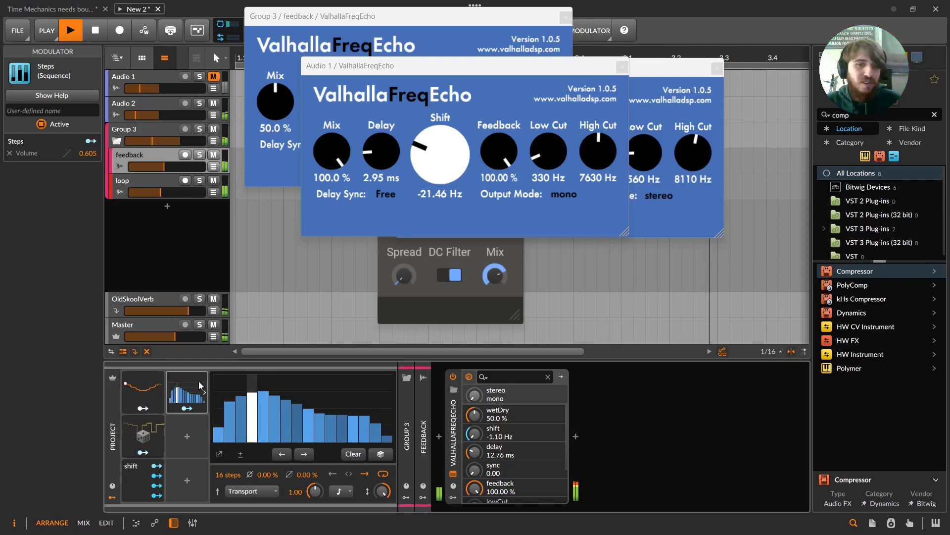
left_click(162, 106)
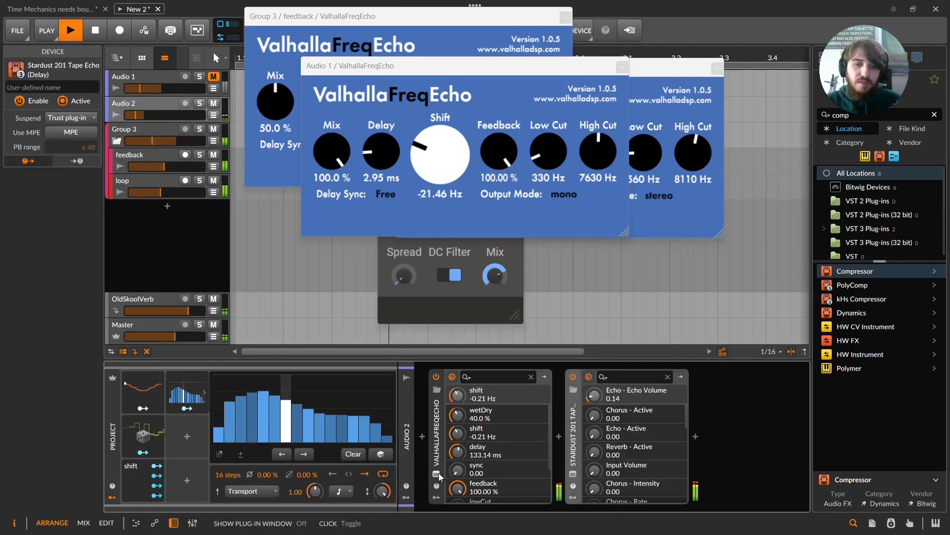
left_click(437, 473)
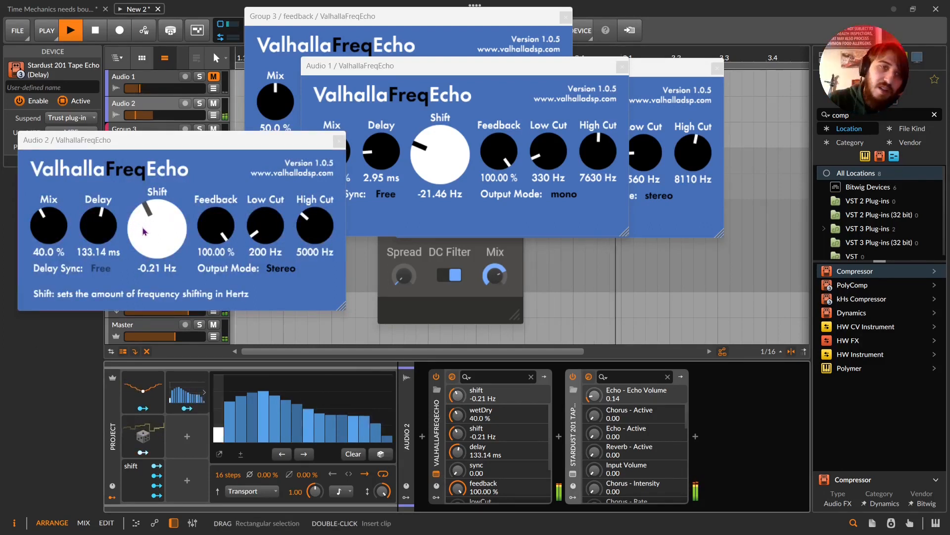
left_click(163, 179)
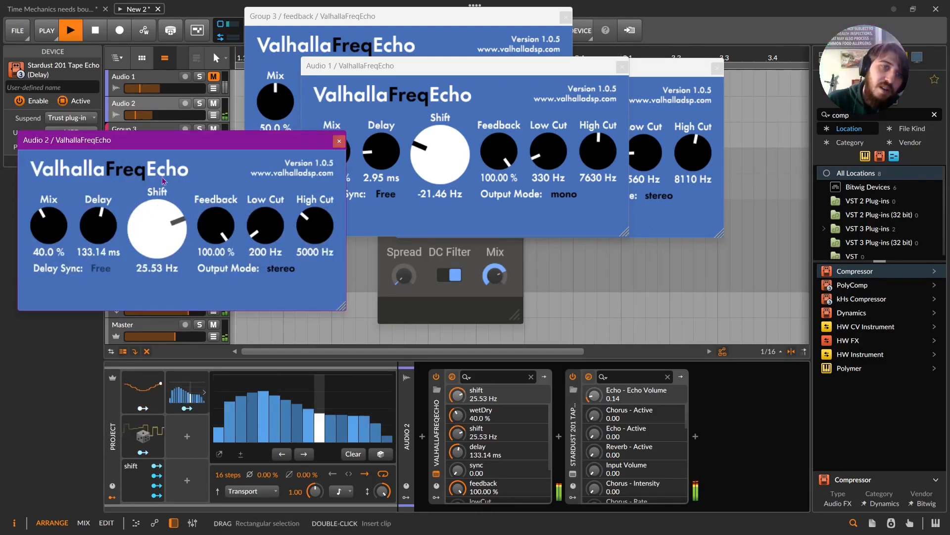
left_click(339, 141)
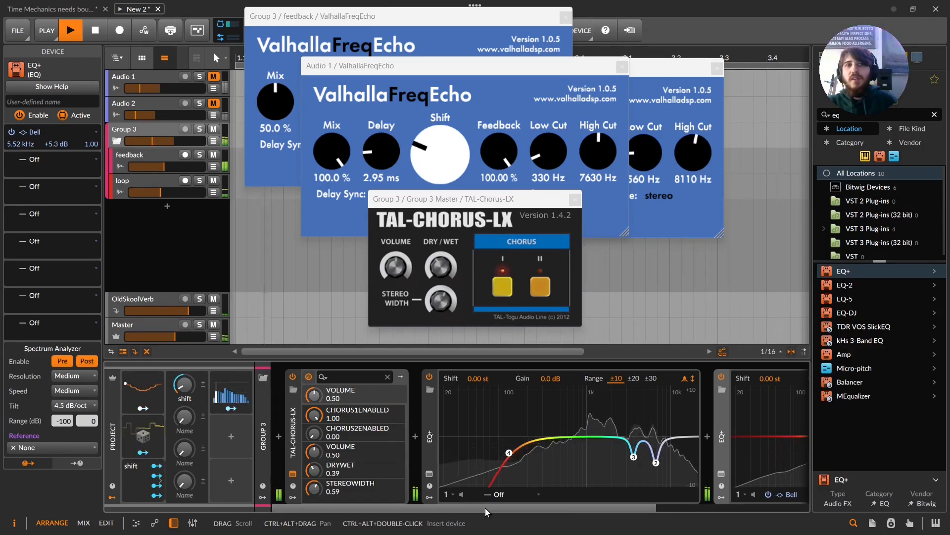
- Check how Audio 2 and Audio 1 sound with the Group 3 chain by briefly unmuting each
left_click(217, 103)
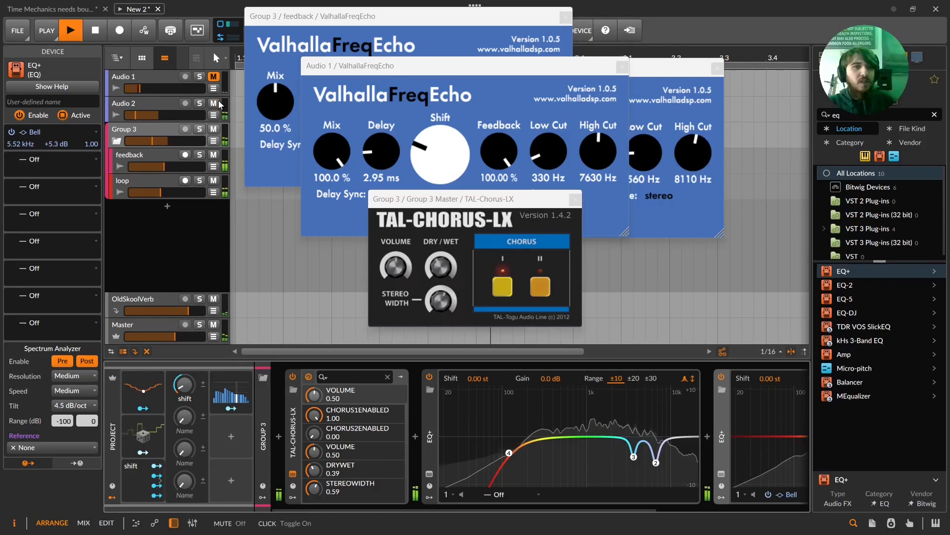
left_click(215, 103)
left_click(214, 76)
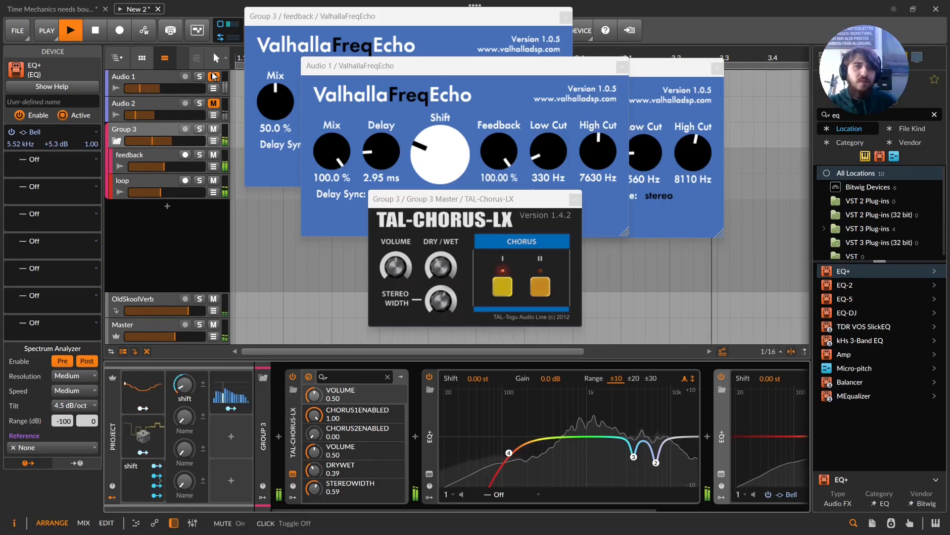
left_click(213, 77)
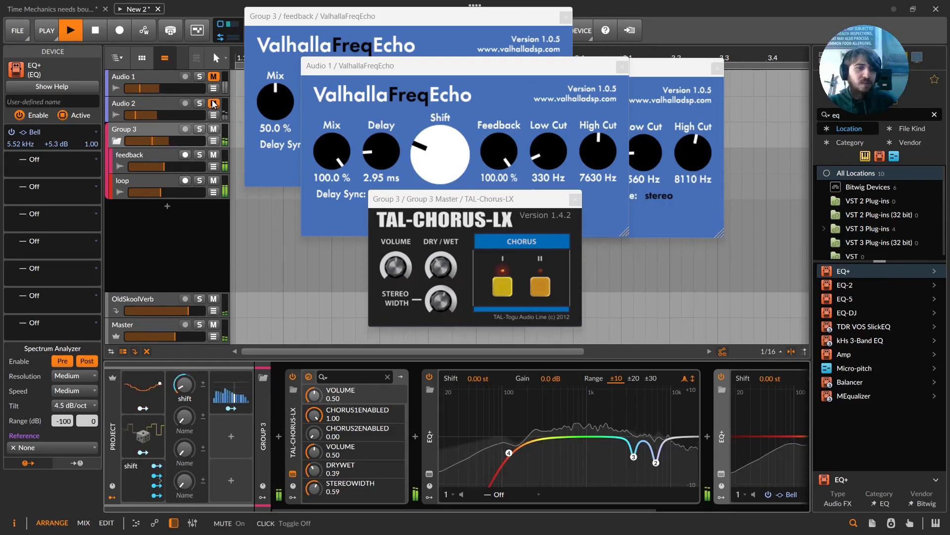
- Mute the Master track and stop playback
left_click(214, 324)
key("space")
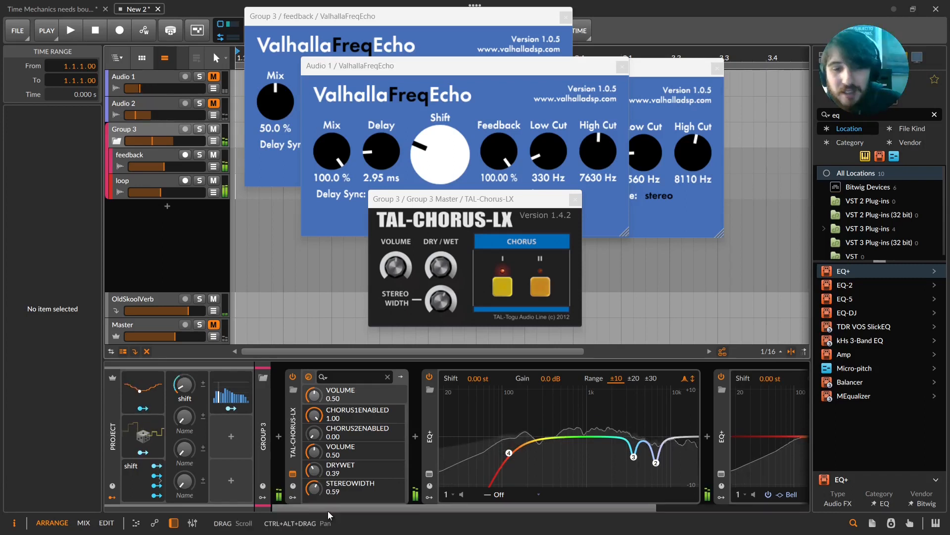
left_click_drag(327, 510, 807, 474)
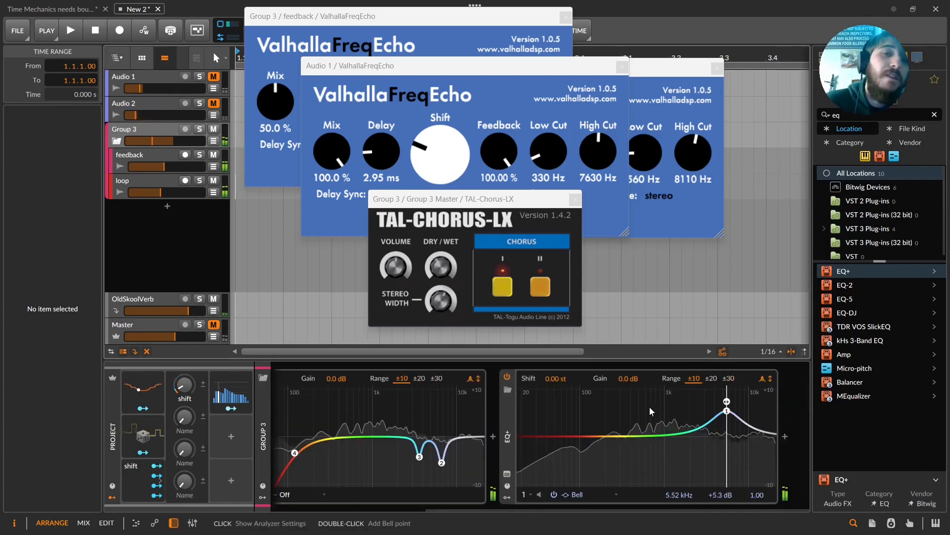
- Unmute Audio 1 and the Master track, and set the shift macro to 22.0 %
left_click(213, 76)
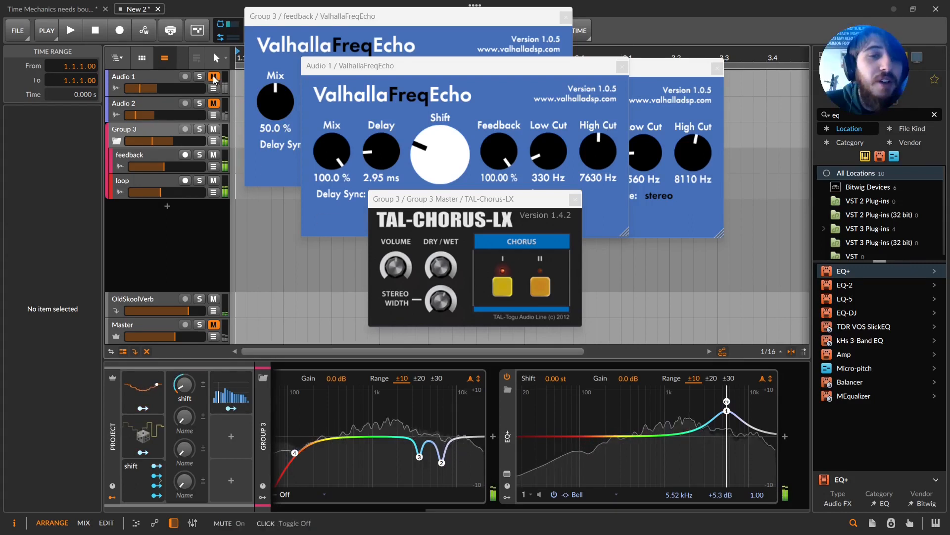
left_click(214, 324)
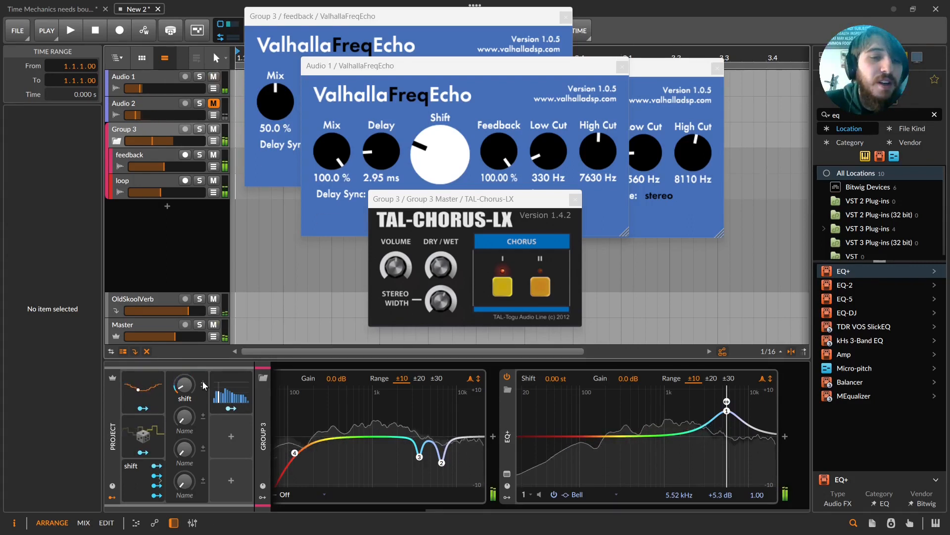
left_click_drag(184, 384, 184, 337)
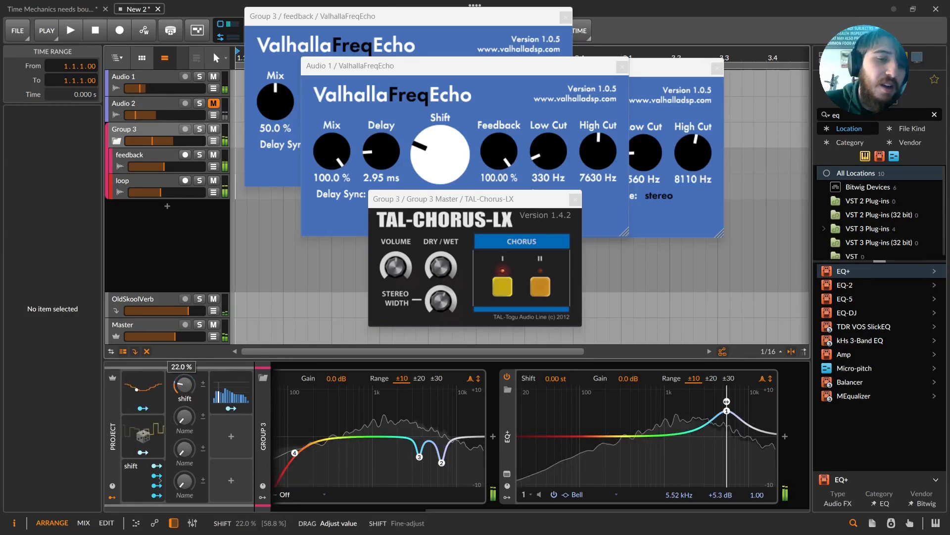